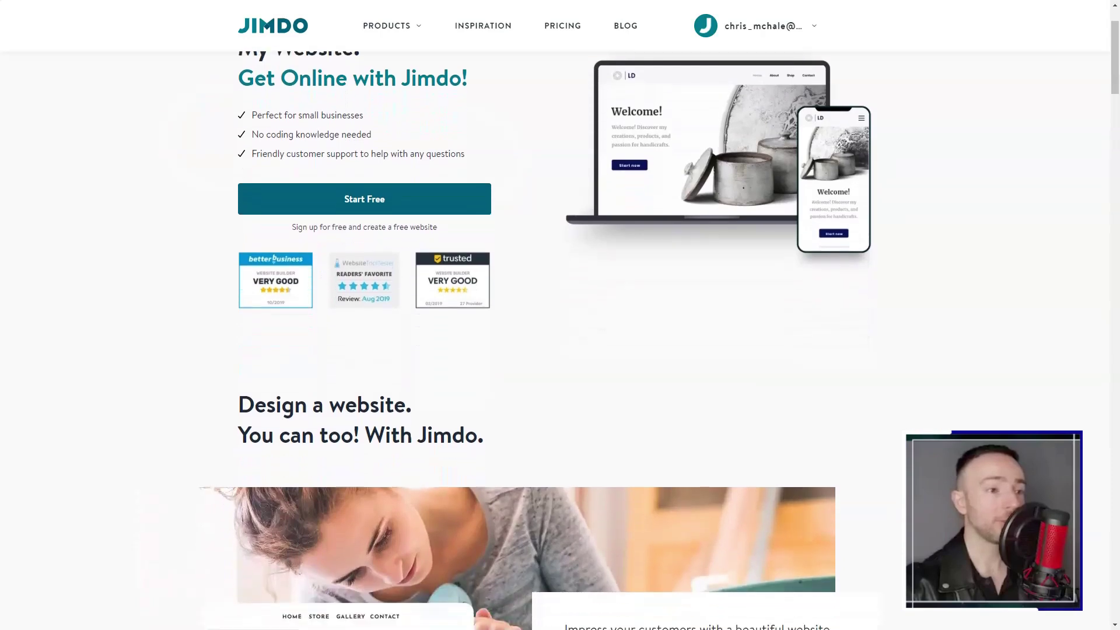
Step: Review the Jimdo homepage sections on website design, online selling, logo creation, customer support, business tips and industry website examples
key("ctrl+plus")
key("ctrl+minus")
scroll(560, 315, "up", 1)
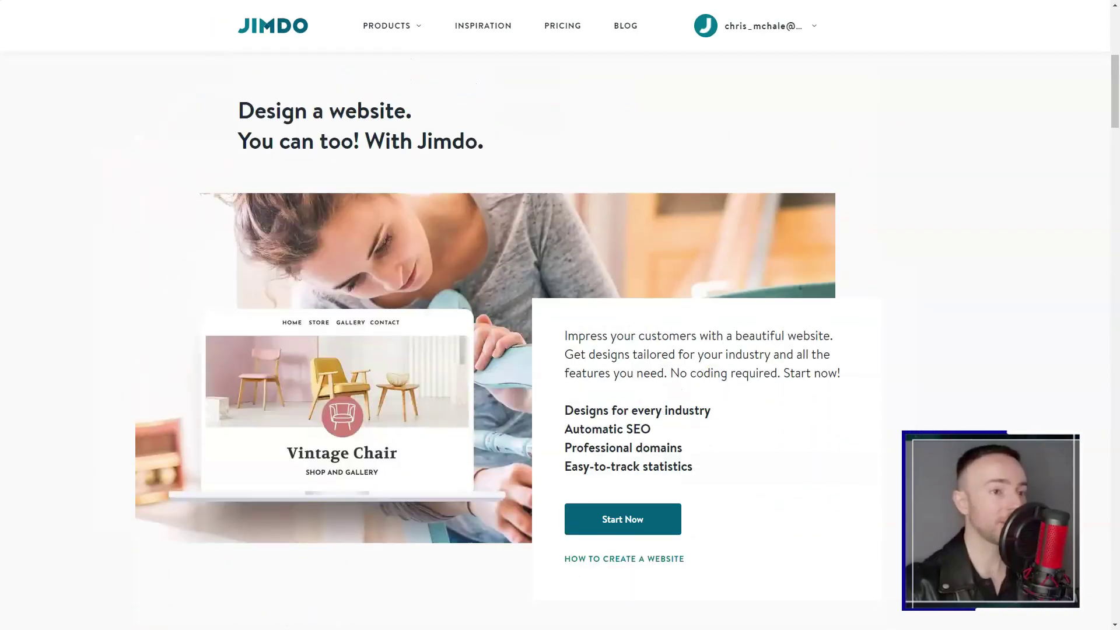
scroll(560, 315, "down", 10)
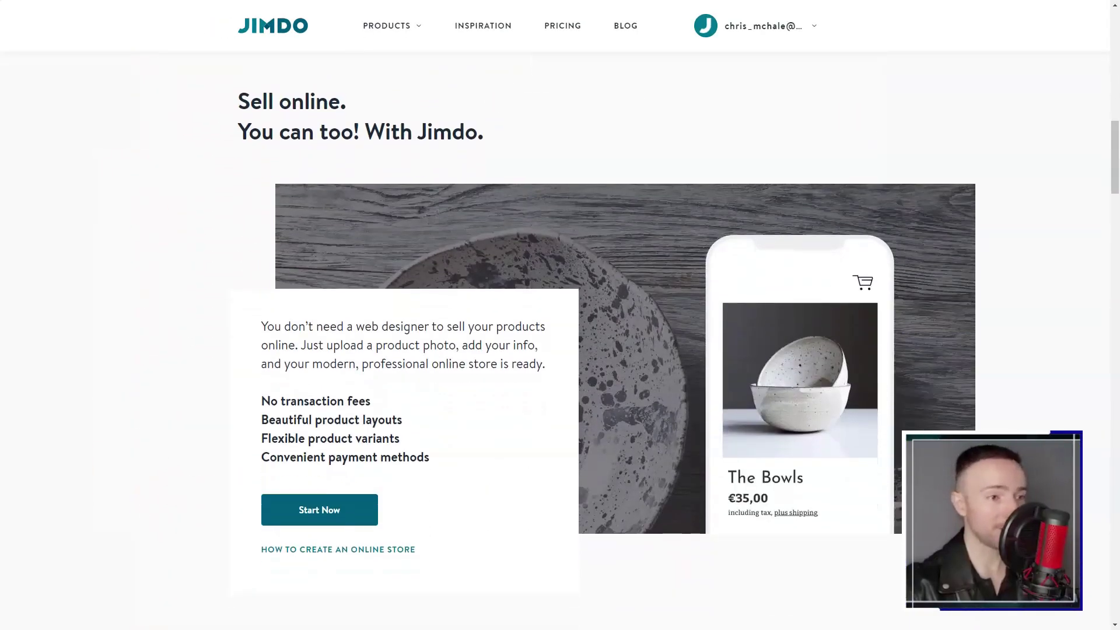
scroll(560, 315, "down", 8)
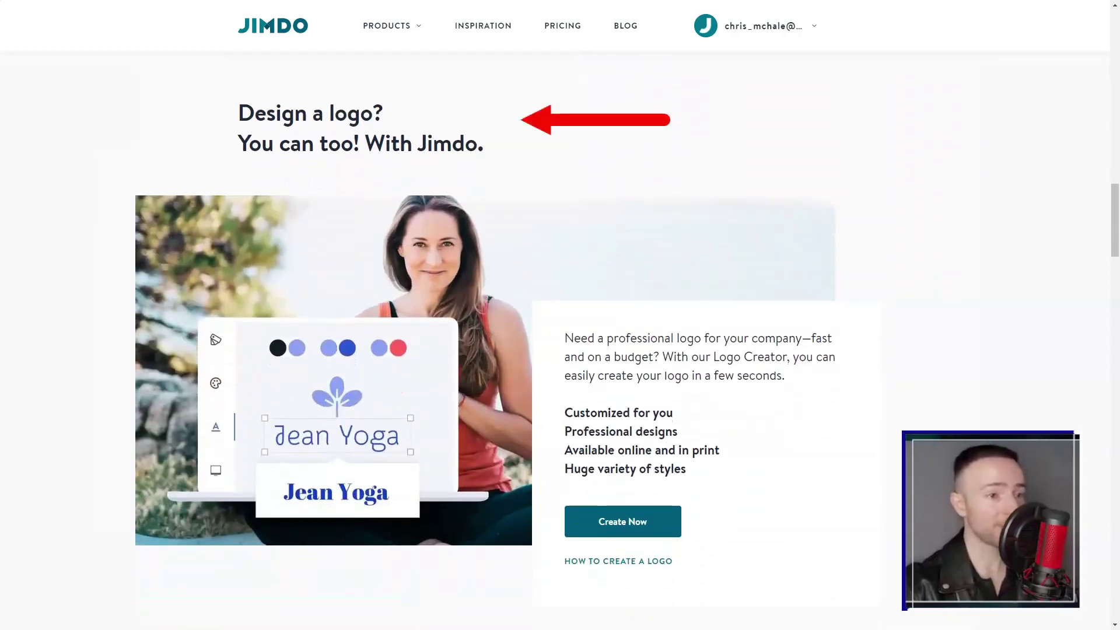
scroll(560, 315, "down", 10)
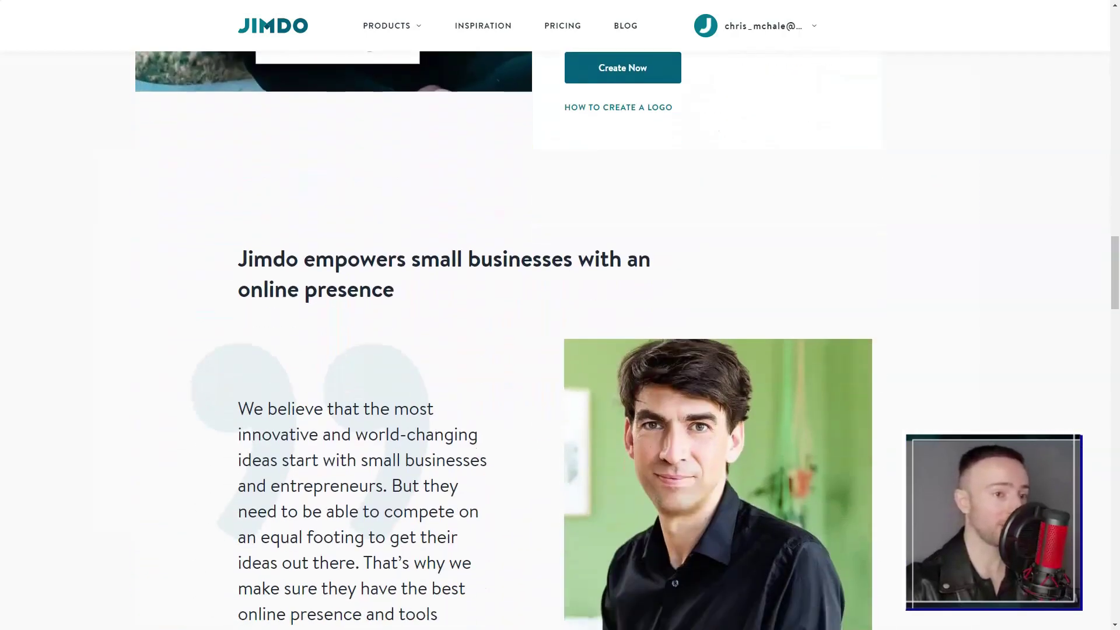
scroll(560, 315, "down", 8)
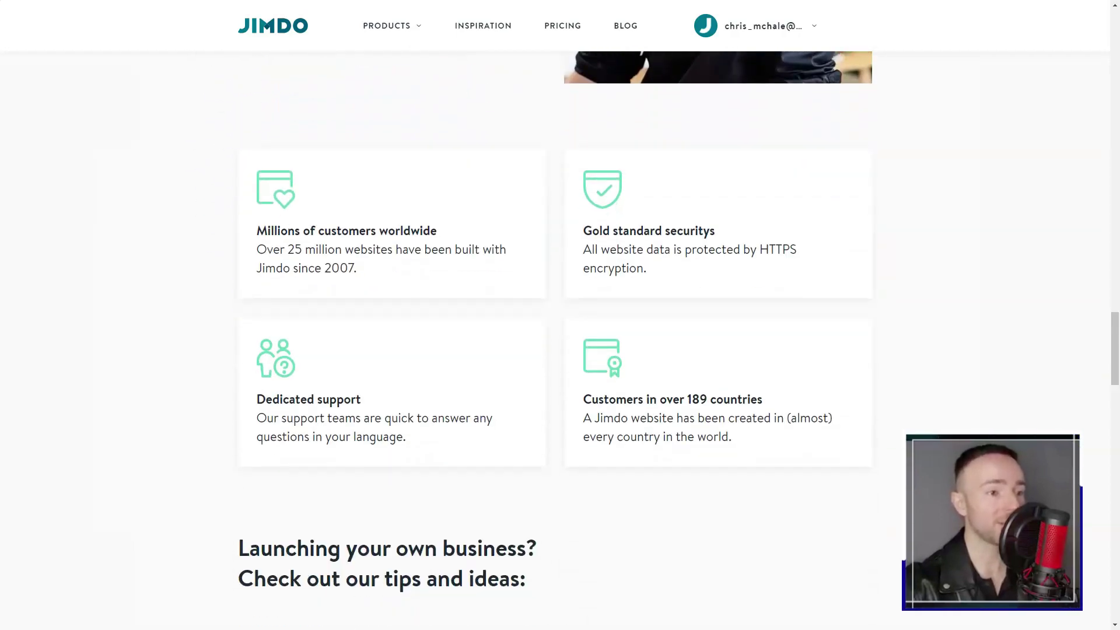
scroll(560, 315, "down", 8)
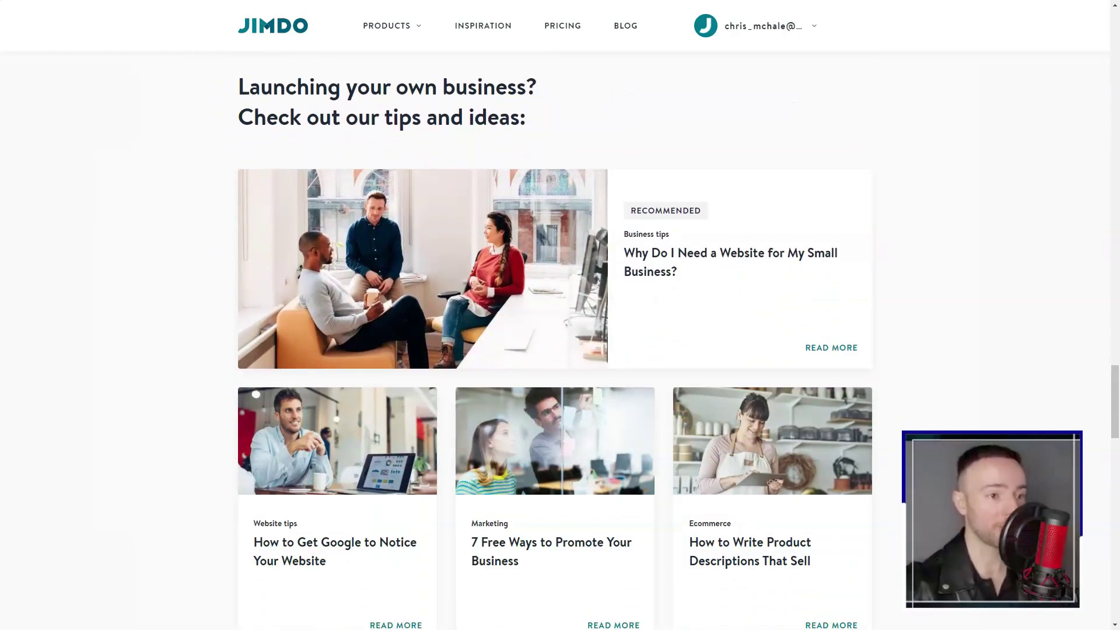
scroll(560, 315, "down", 10)
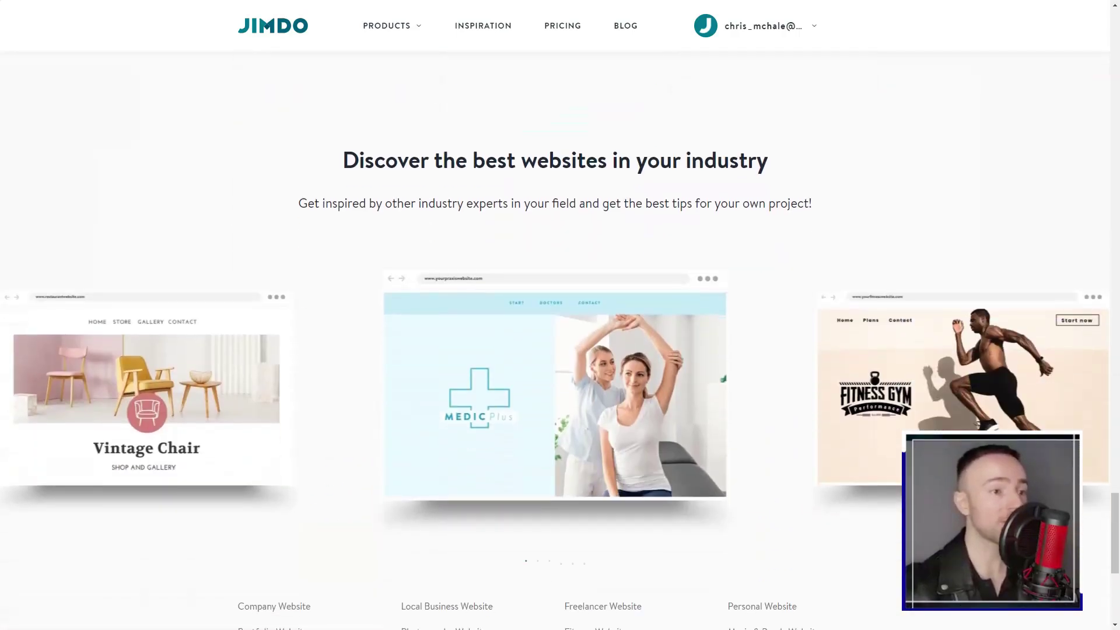
key("ctrl+minus")
key("ctrl+plus")
scroll(560, 315, "down", 3)
Step: Open the Website product page and examine its sections on getting a site online in minutes and professional, modern design
mouse_move(388, 26)
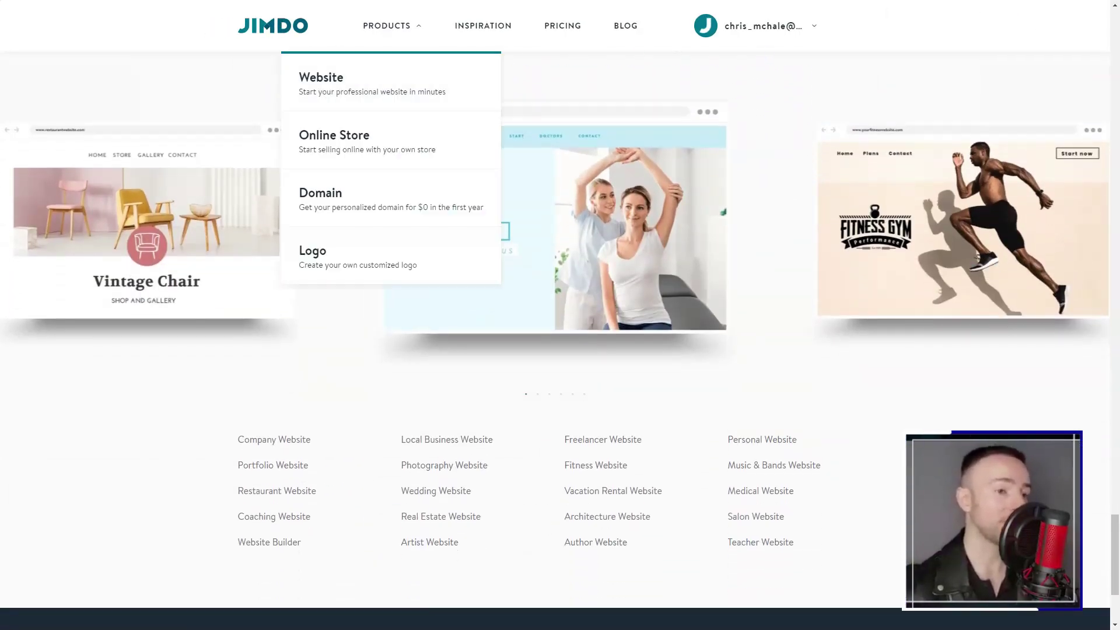
left_click(373, 83)
scroll(560, 315, "down", 6)
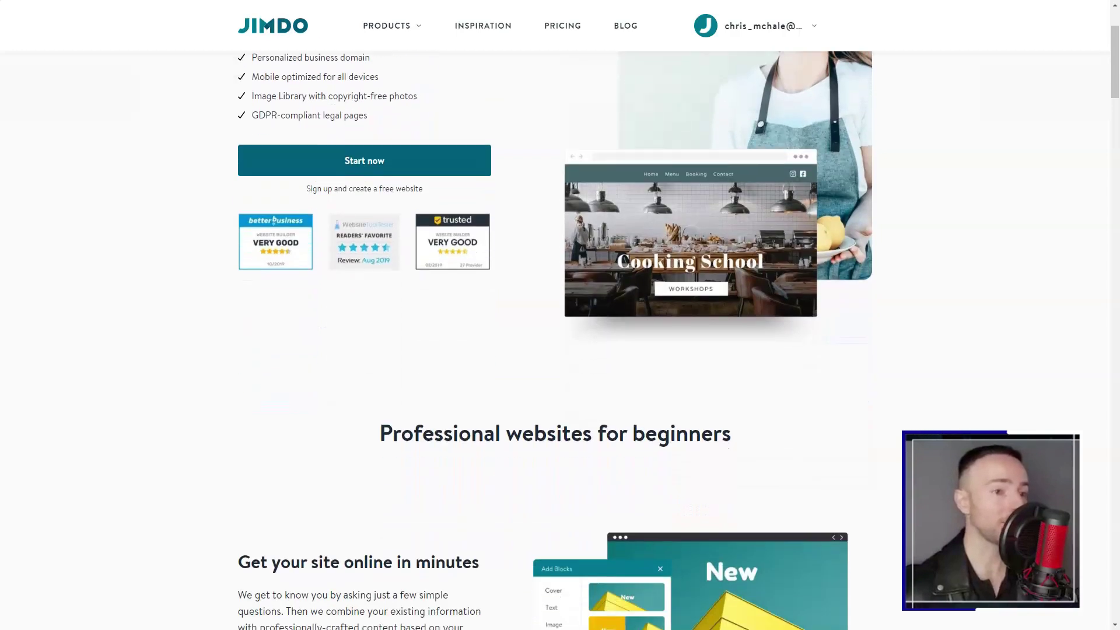
key("ctrl+plus")
key("ctrl+plus")
key("ctrl+minus")
key("ctrl+minus")
scroll(560, 315, "down", 6)
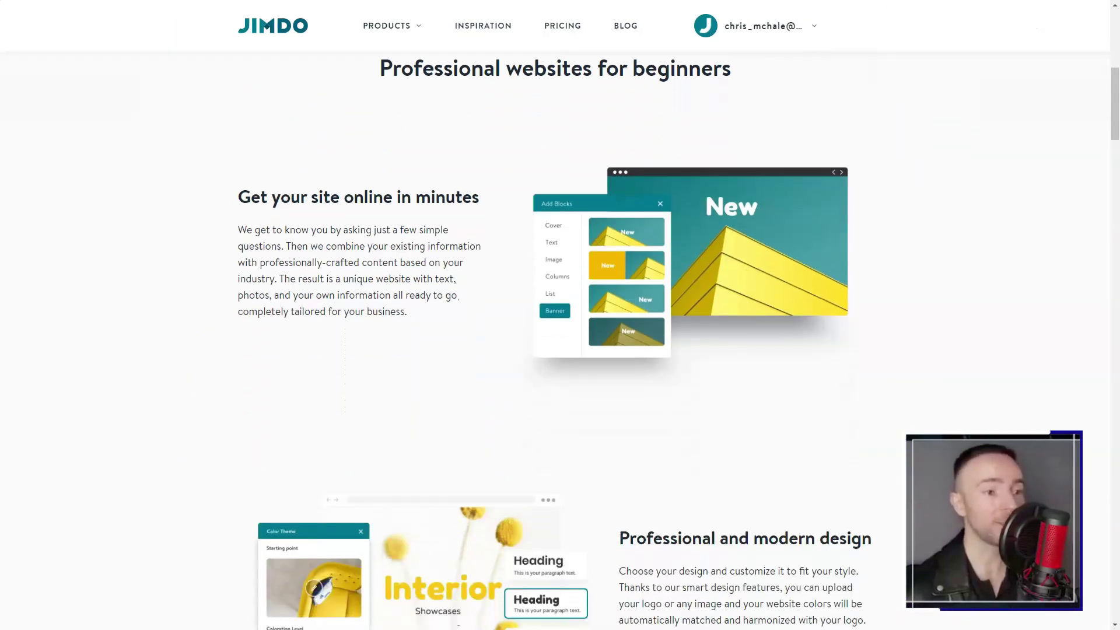
key("ctrl+plus")
key("ctrl+plus")
key("ctrl+minus")
key("ctrl+minus")
scroll(561, 315, "down", 5)
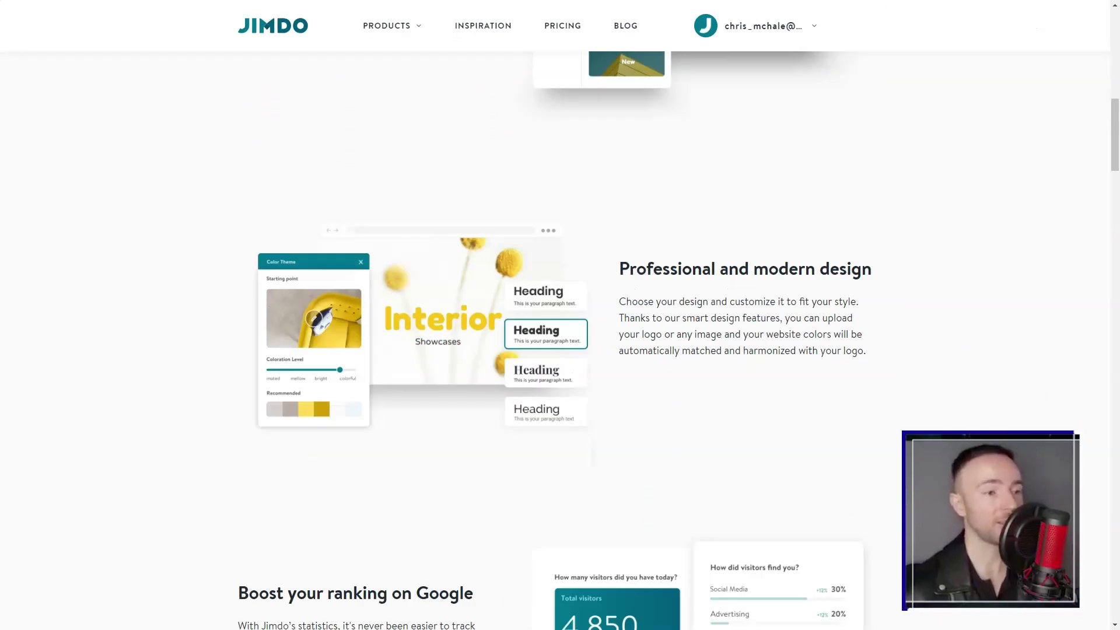
Step: Examine the Website page's sections on Google ranking, social media integration, how to make a website, included features and website essentials
key("ctrl+plus")
key("ctrl+plus")
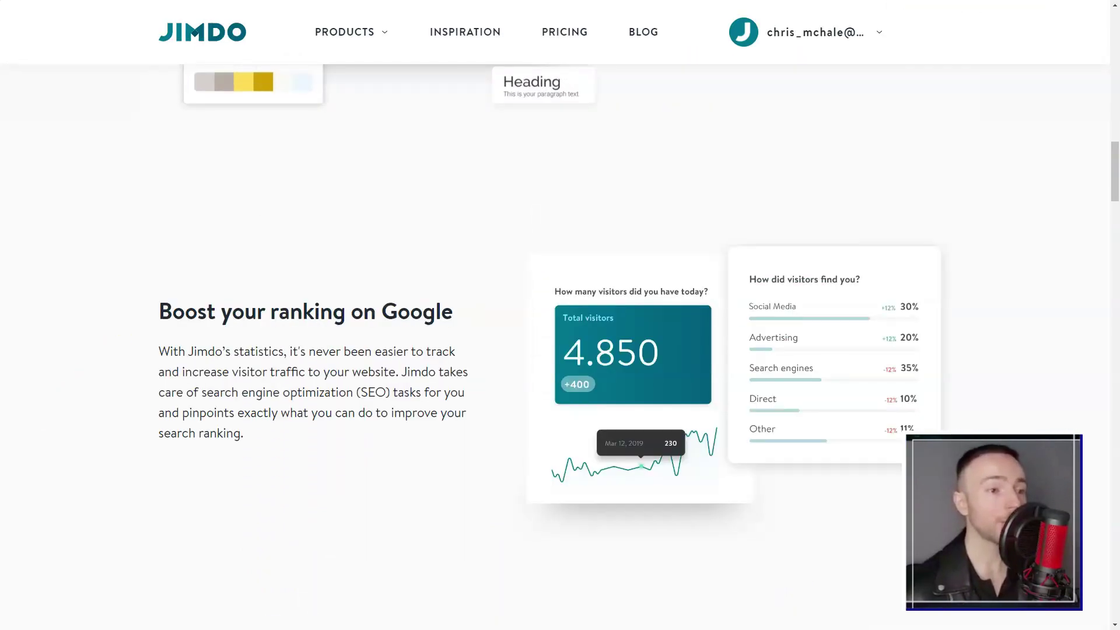
key("ctrl+minus")
key("ctrl+minus")
scroll(560, 315, "down", 5)
key("ctrl+plus")
key("ctrl+plus")
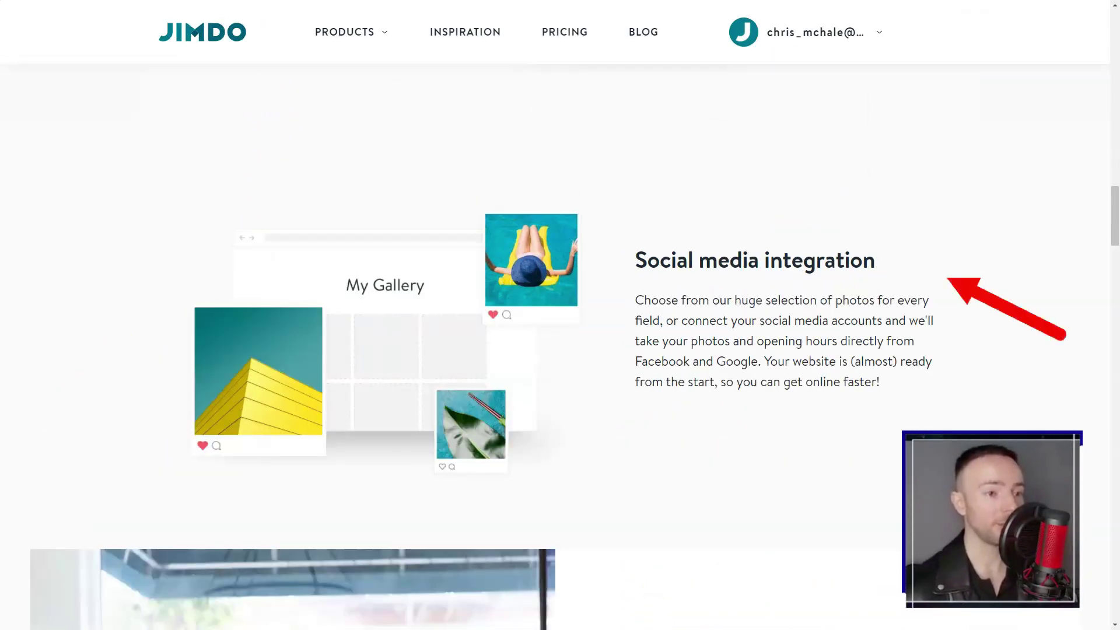
key("ctrl+minus")
key("ctrl+minus")
scroll(560, 315, "down", 5)
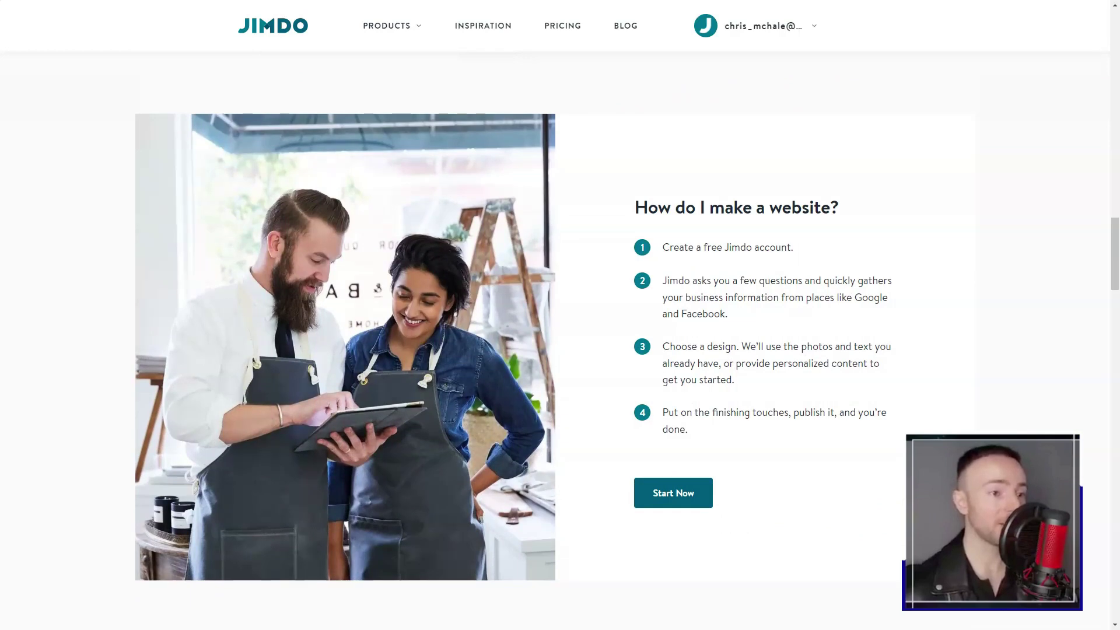
scroll(561, 315, "down", 5)
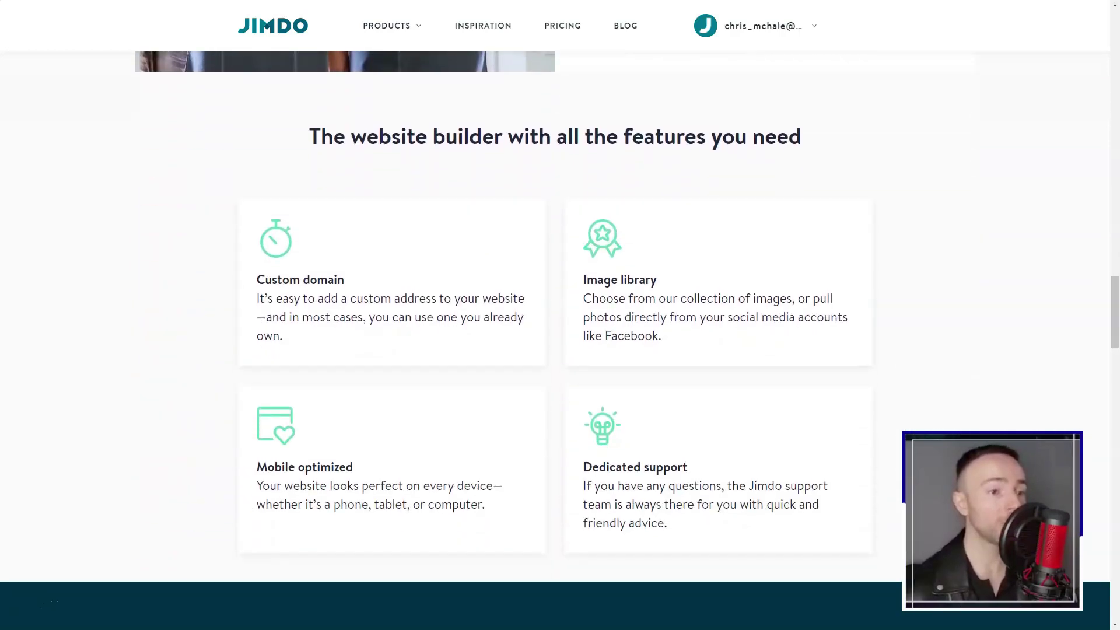
scroll(560, 315, "down", 8)
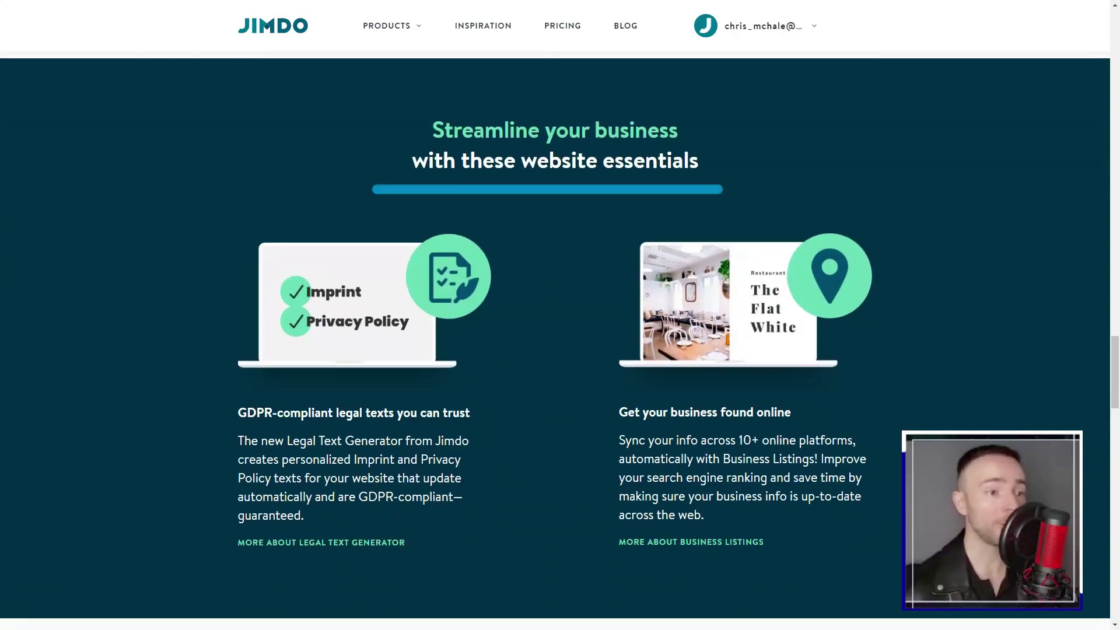
scroll(560, 315, "down", 9)
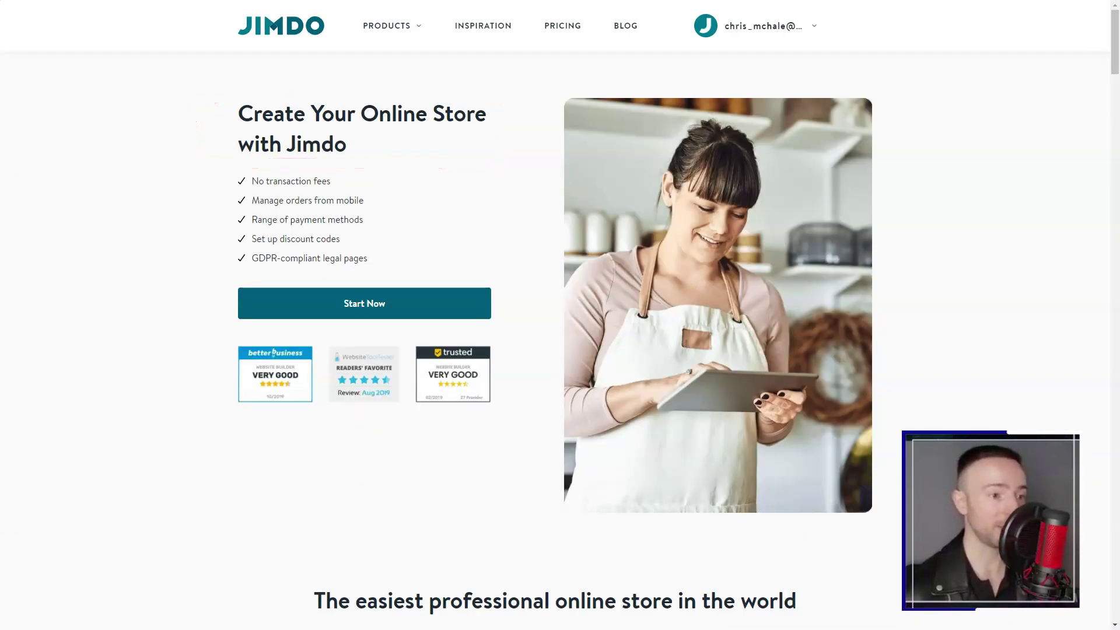
Step: Examine the Online Store page's sections on mobile design, transaction fees and order management, enlarging each one for reading
scroll(560, 315, "down", 7)
key("ctrl+plus")
key("ctrl+plus")
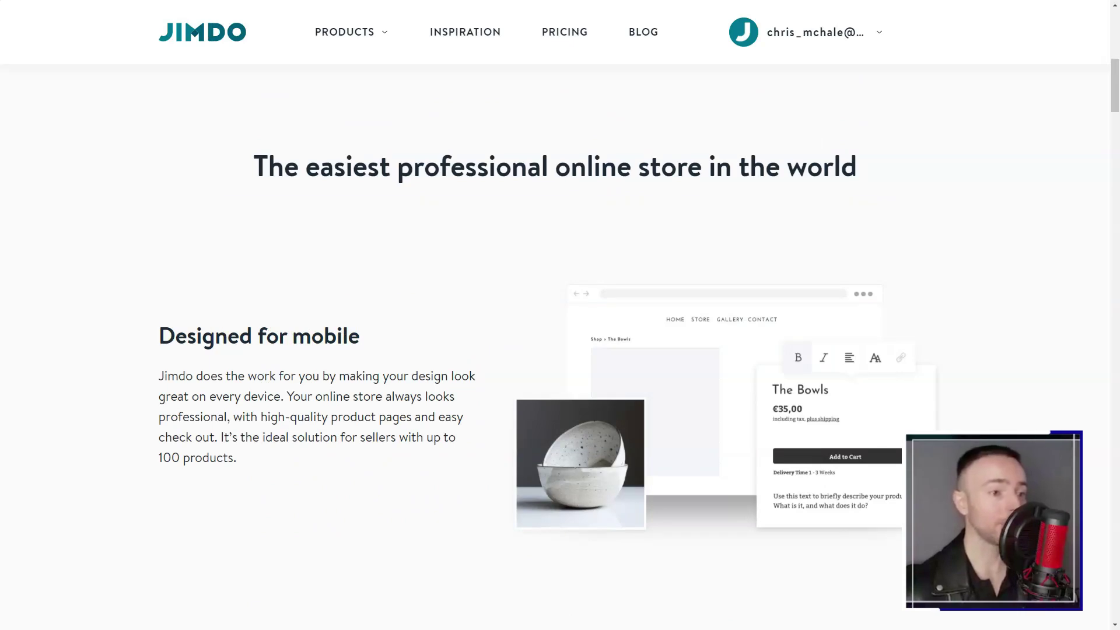
key("ctrl+minus")
key("ctrl+minus")
scroll(560, 315, "down", 5)
key("ctrl+plus")
key("ctrl+plus")
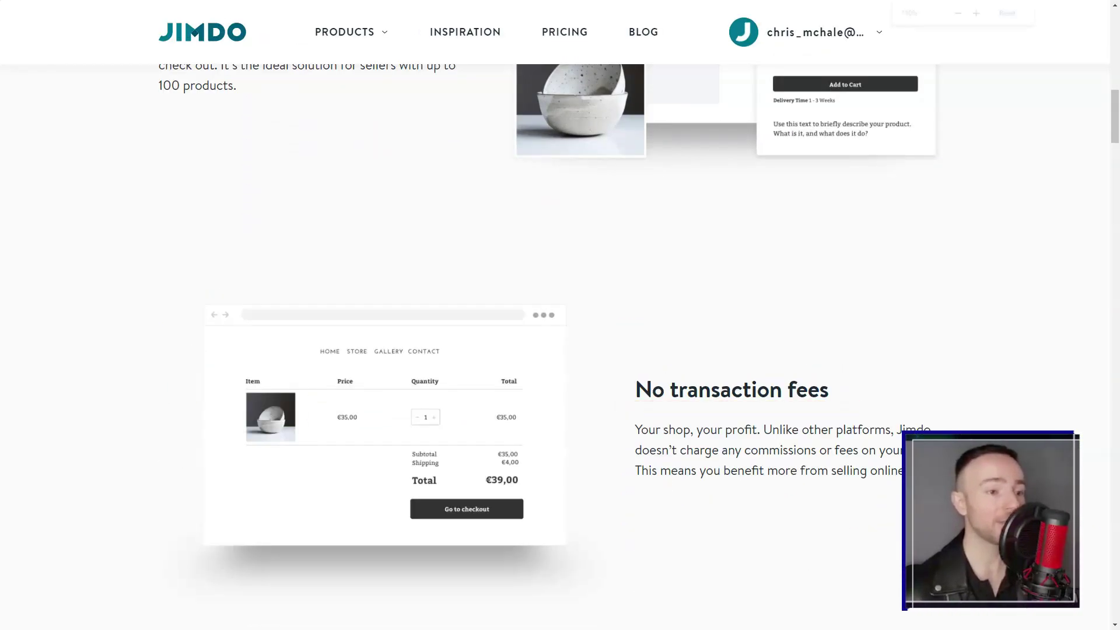
key("ctrl+minus")
key("ctrl+minus")
scroll(560, 315, "down", 6)
key("ctrl+plus")
key("ctrl+plus")
key("ctrl+plus")
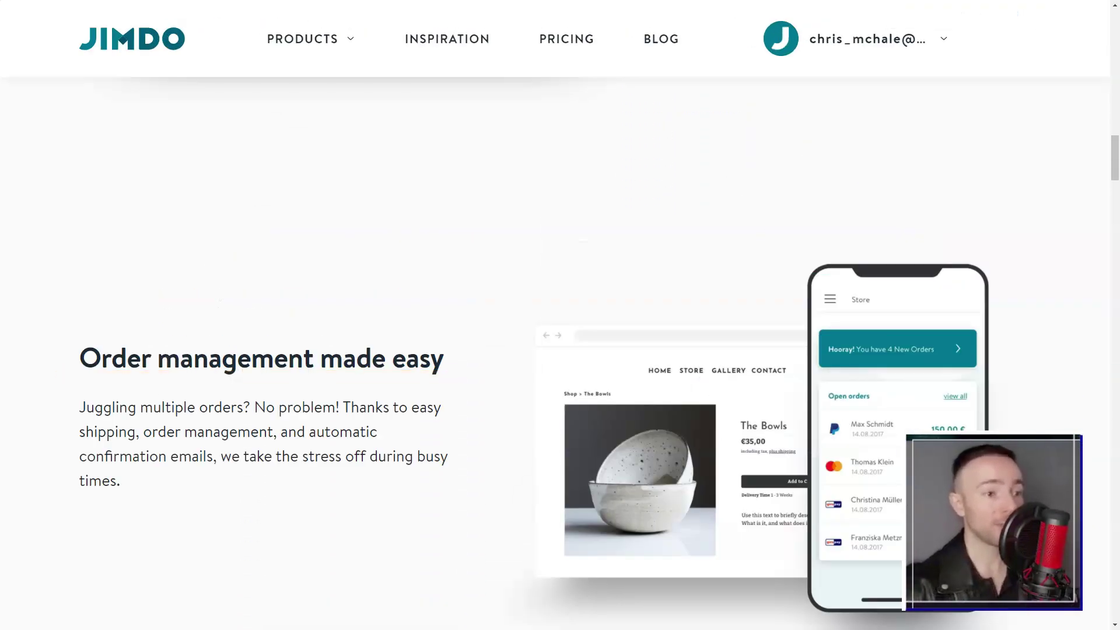
key("ctrl+minus")
key("ctrl+minus")
key("ctrl+minus")
Step: Examine the Online Store page's sections on social media selling and Google rankings at an enlarged view
scroll(560, 315, "down", 7)
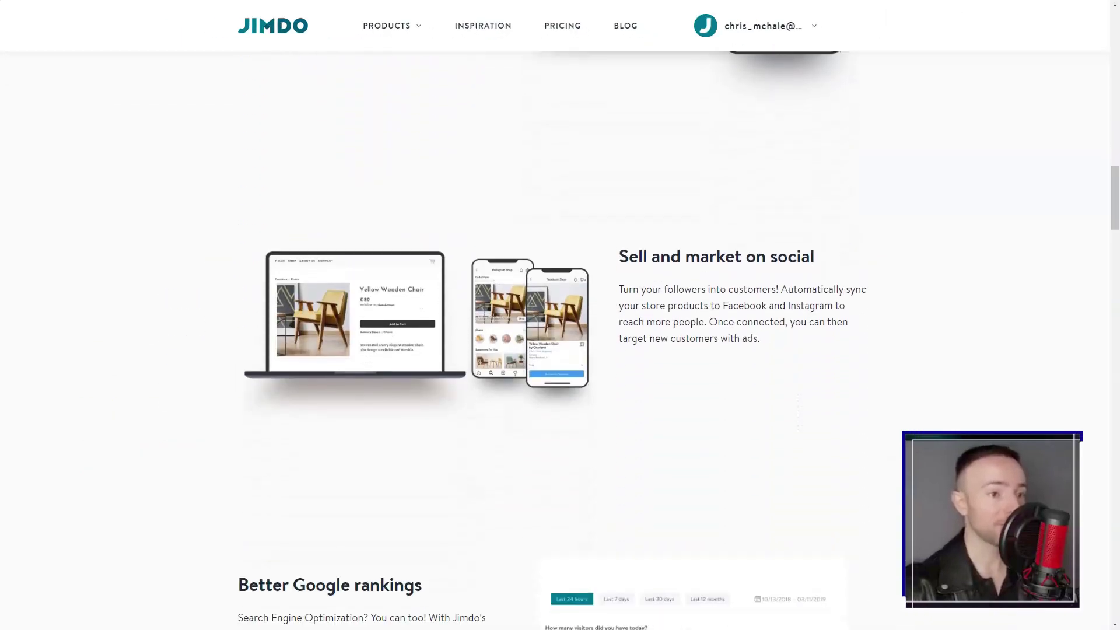
key("ctrl+plus")
key("ctrl+plus")
key("ctrl+plus")
key("ctrl+minus")
key("ctrl+minus")
key("ctrl+minus")
scroll(560, 315, "down", 5)
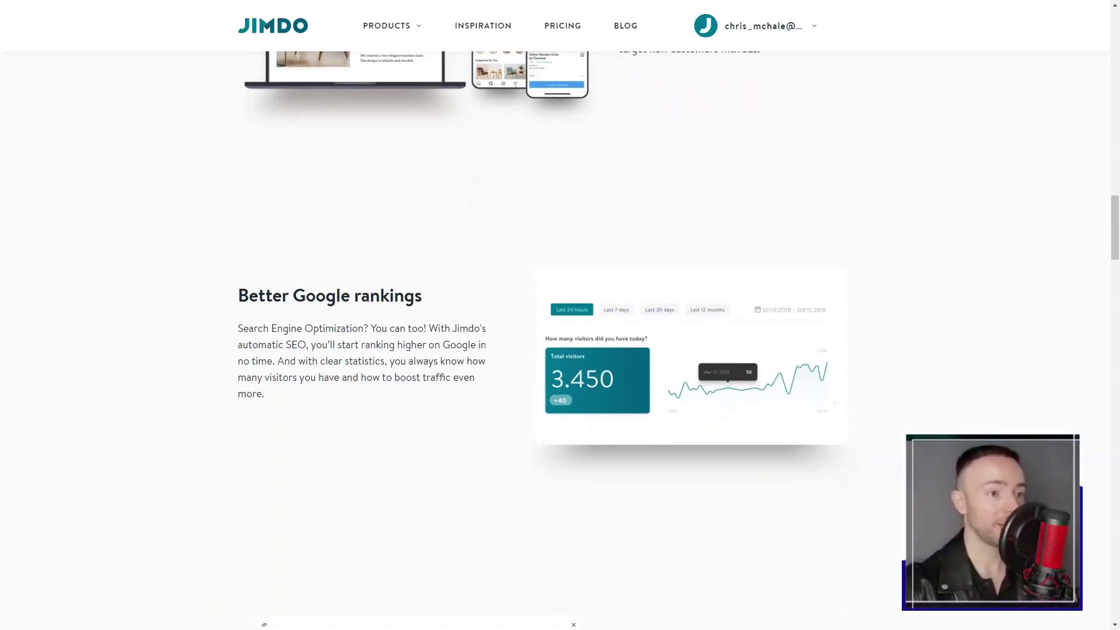
key("ctrl+plus")
key("ctrl+plus")
key("ctrl+plus")
key("ctrl+minus")
key("ctrl+minus")
key("ctrl+minus")
Step: Review the Online Store page's discount options, store setup steps, ecommerce features, legal text generator and example shops
scroll(560, 315, "down", 5)
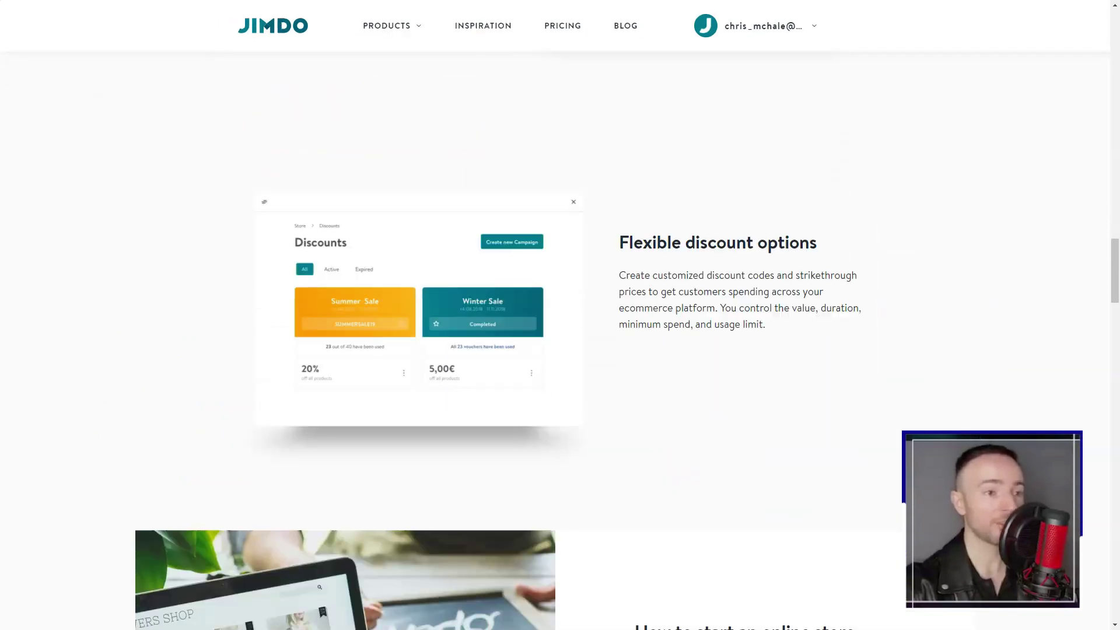
key("ctrl+plus")
key("ctrl+plus")
key("ctrl+plus")
key("ctrl+minus")
key("ctrl+minus")
key("ctrl+minus")
scroll(561, 315, "down", 5)
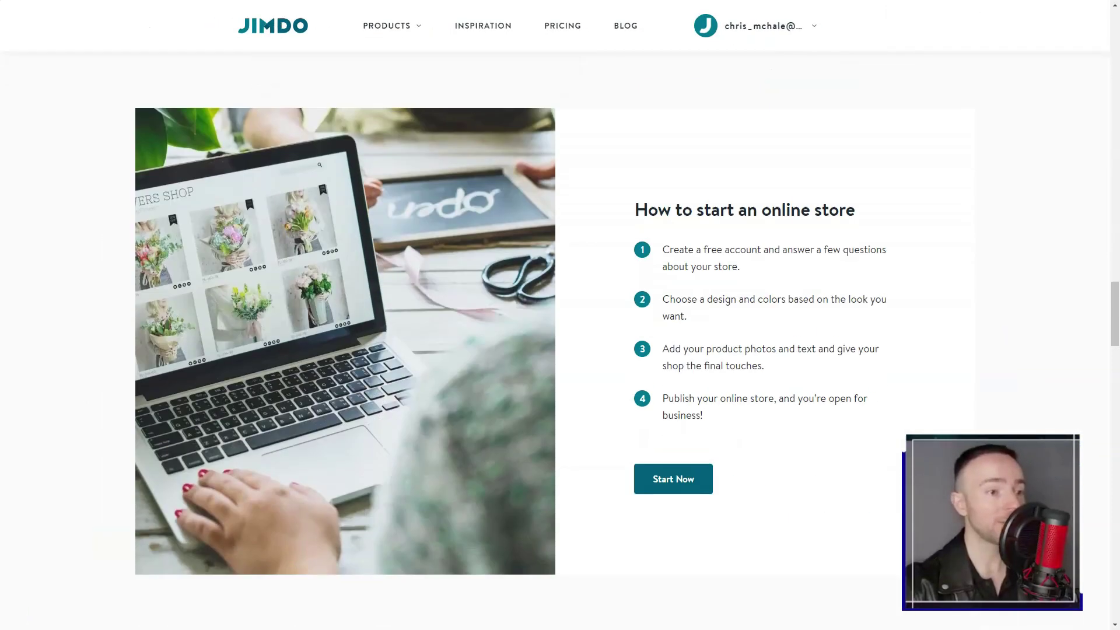
key("ctrl+plus")
key("ctrl+plus")
scroll(560, 340, "down", 6)
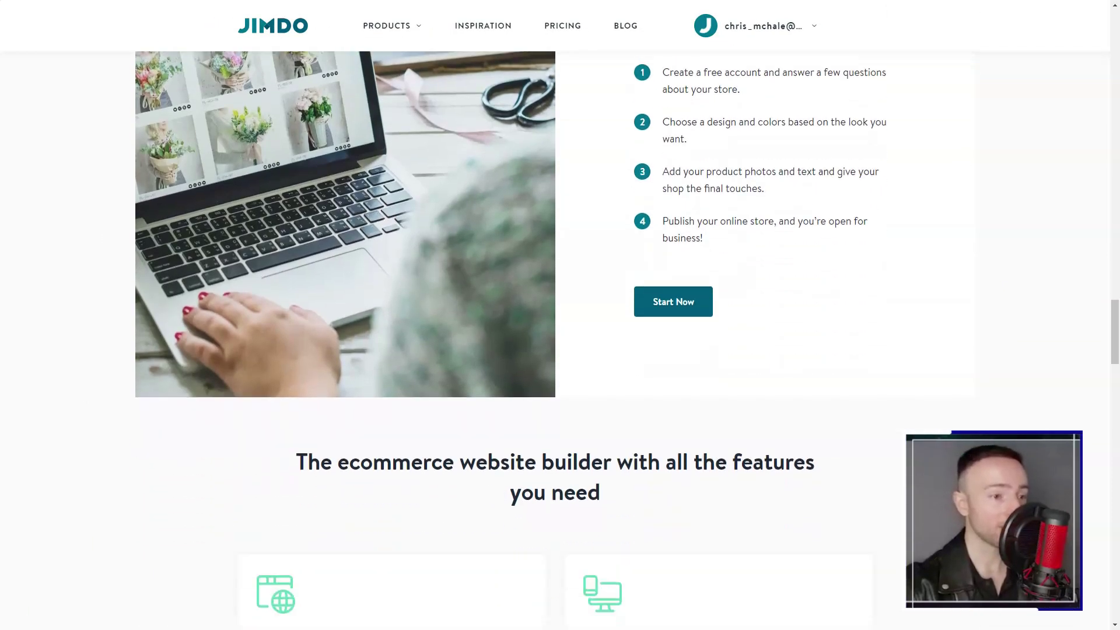
scroll(560, 340, "down", 6)
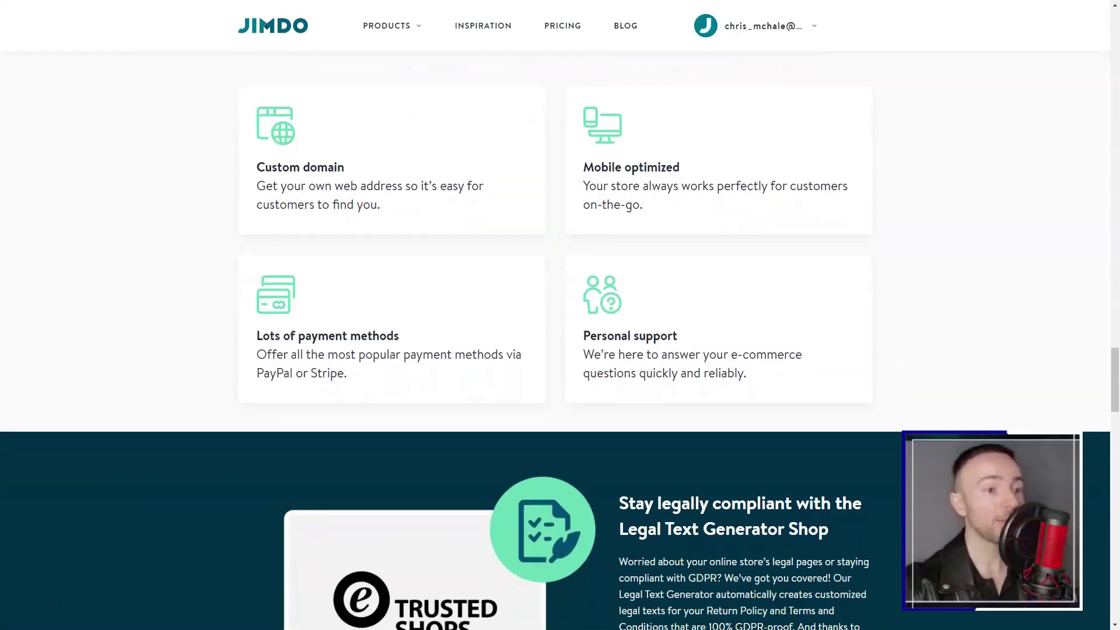
scroll(560, 340, "down", 7)
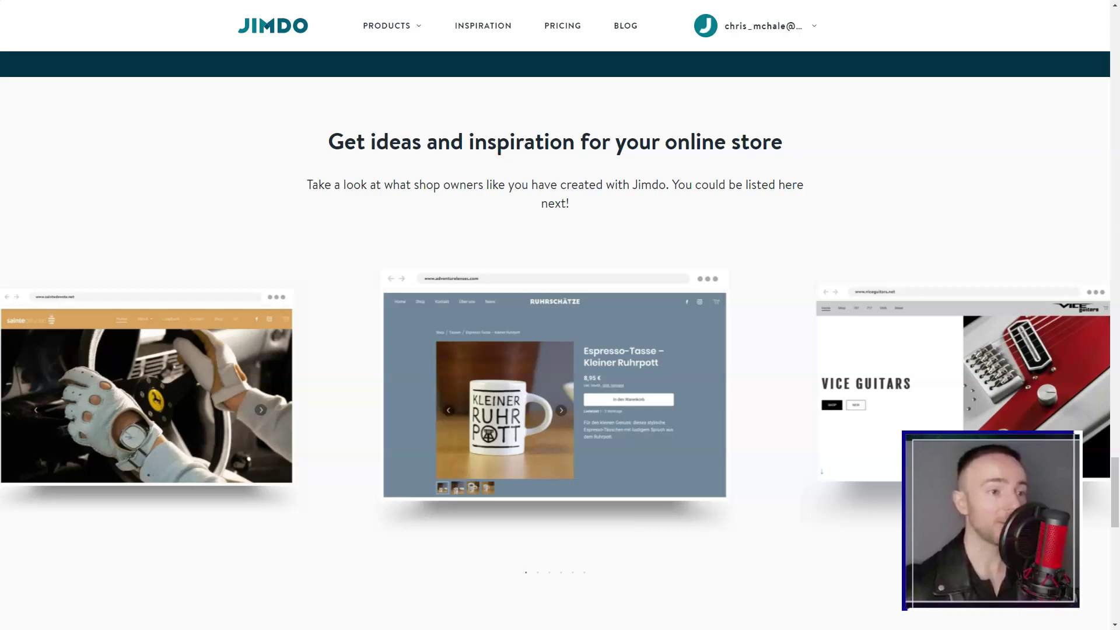
scroll(560, 340, "down", 9)
Step: Open the Domain product page and review its domain basics, endings, naming tips, buying steps and existing-domain transfer section
mouse_move(392, 26)
left_click(374, 197)
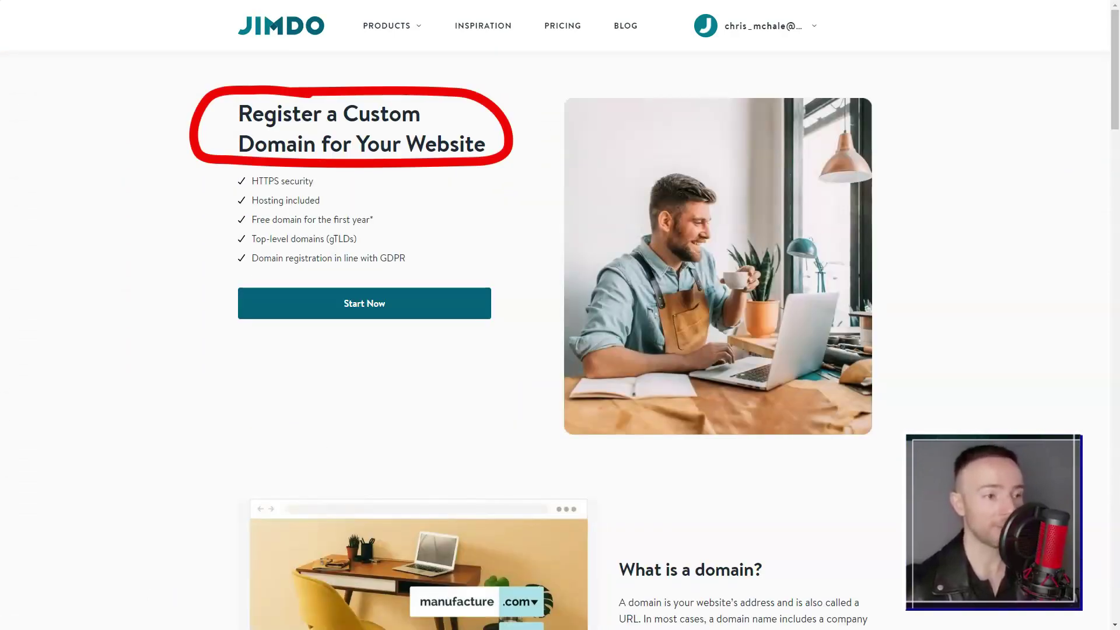
scroll(561, 340, "down", 5)
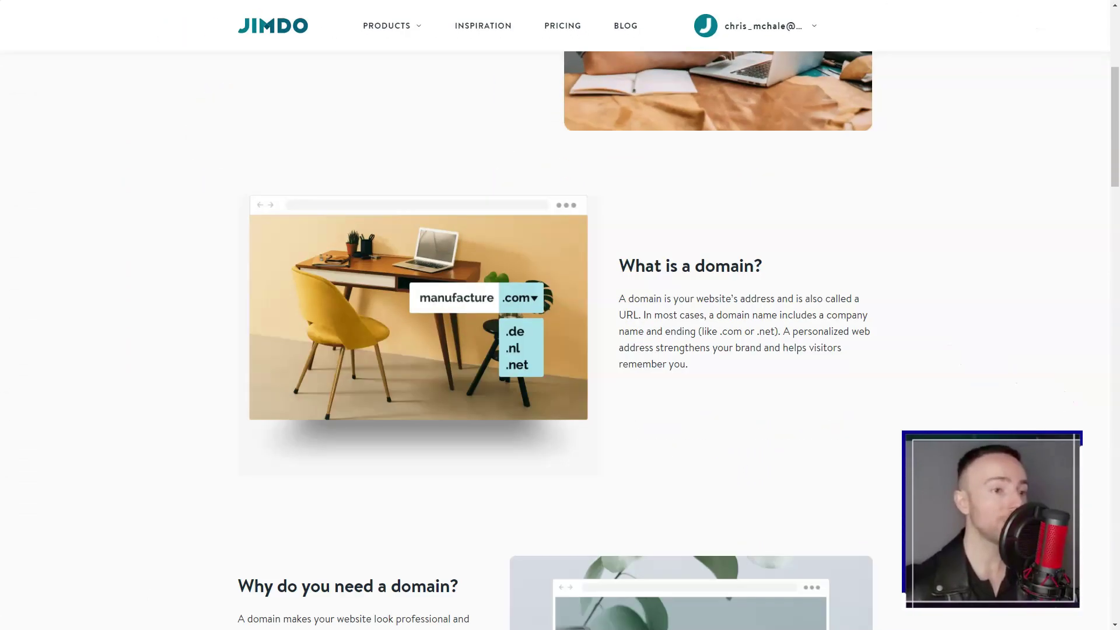
scroll(560, 340, "down", 6)
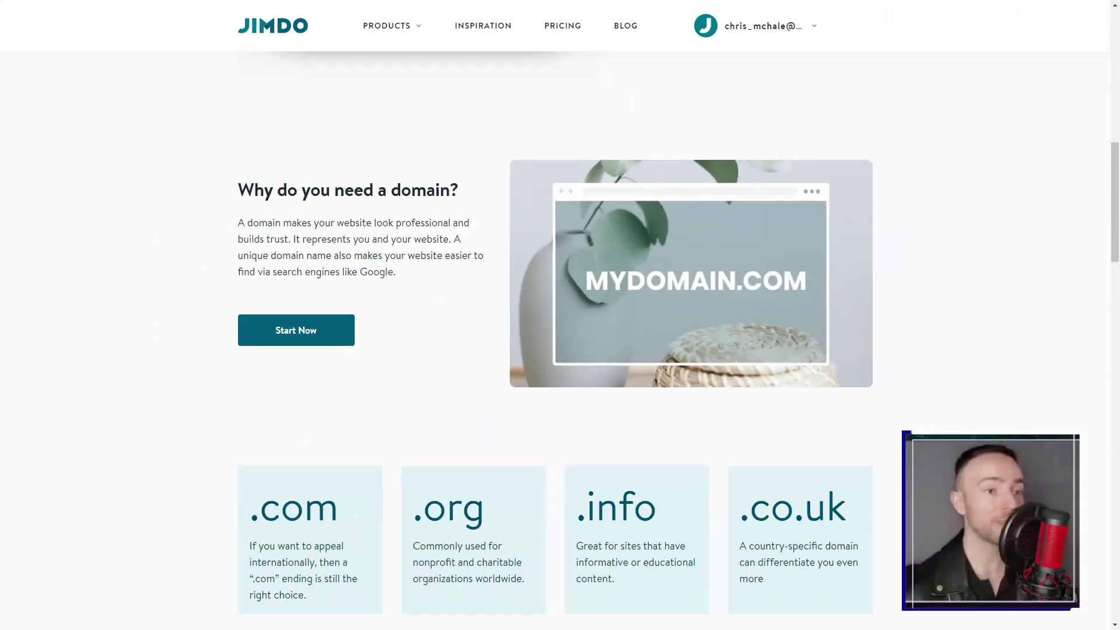
scroll(560, 340, "down", 10)
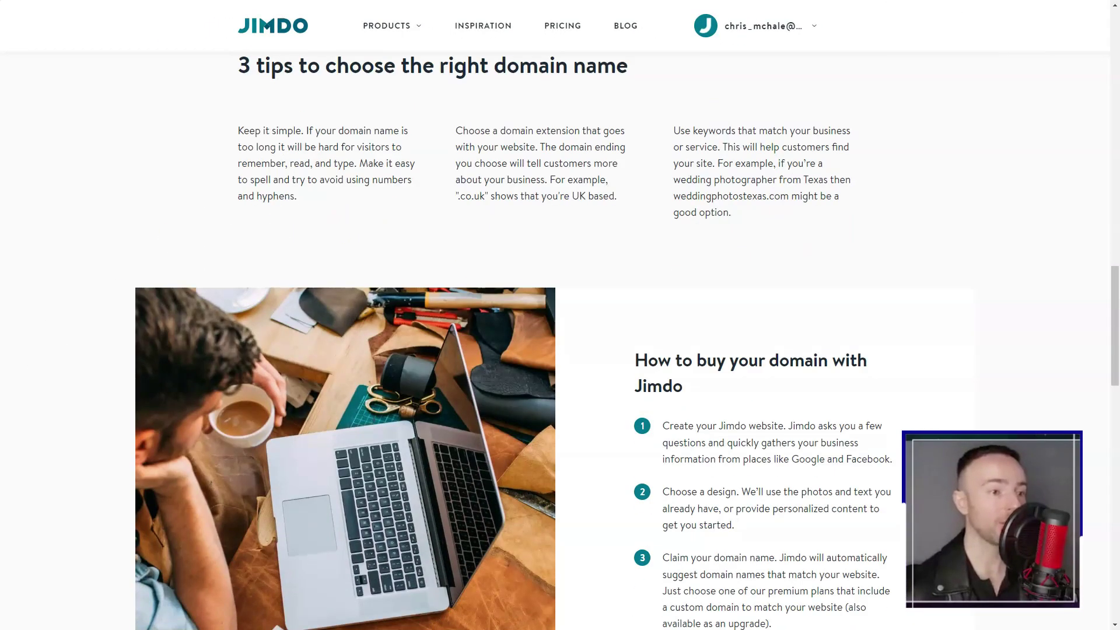
scroll(560, 340, "down", 3)
scroll(560, 340, "down", 7)
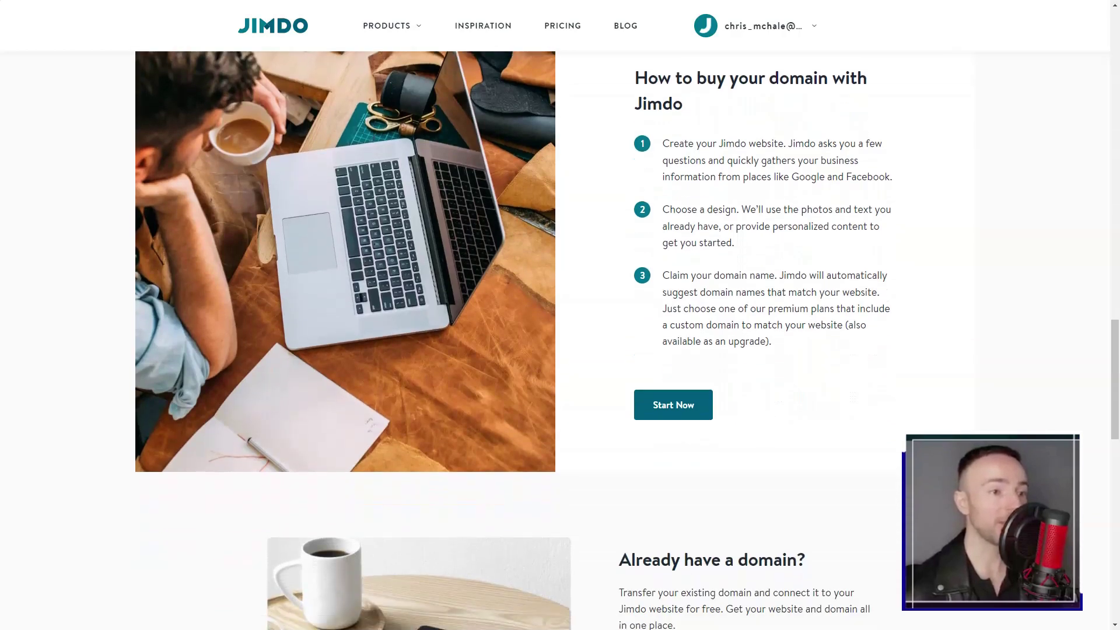
key("ctrl+plus")
key("ctrl+plus")
key("ctrl+plus")
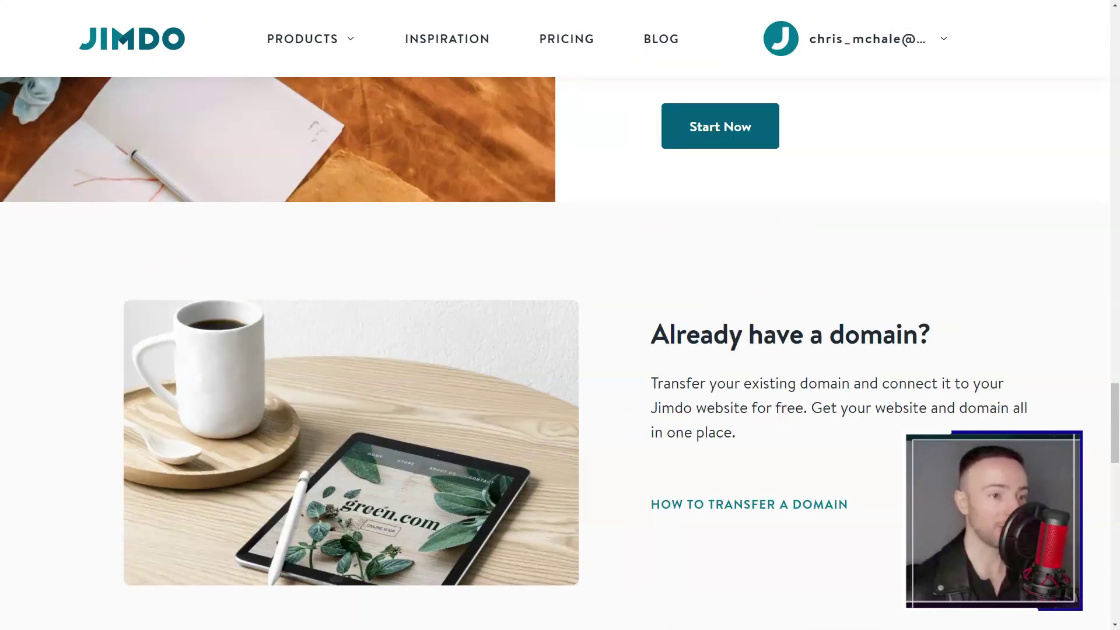
key("ctrl+minus")
key("ctrl+minus")
key("ctrl+minus")
Step: Open the Logo product page for the Jimdo Logo Creator
mouse_move(387, 25)
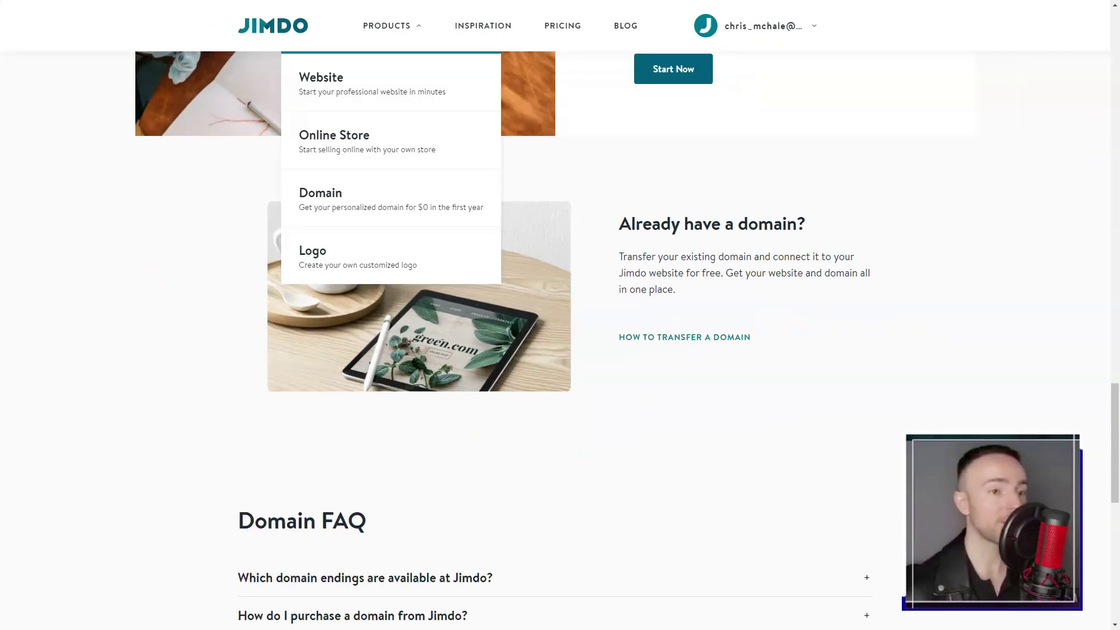
left_click(314, 250)
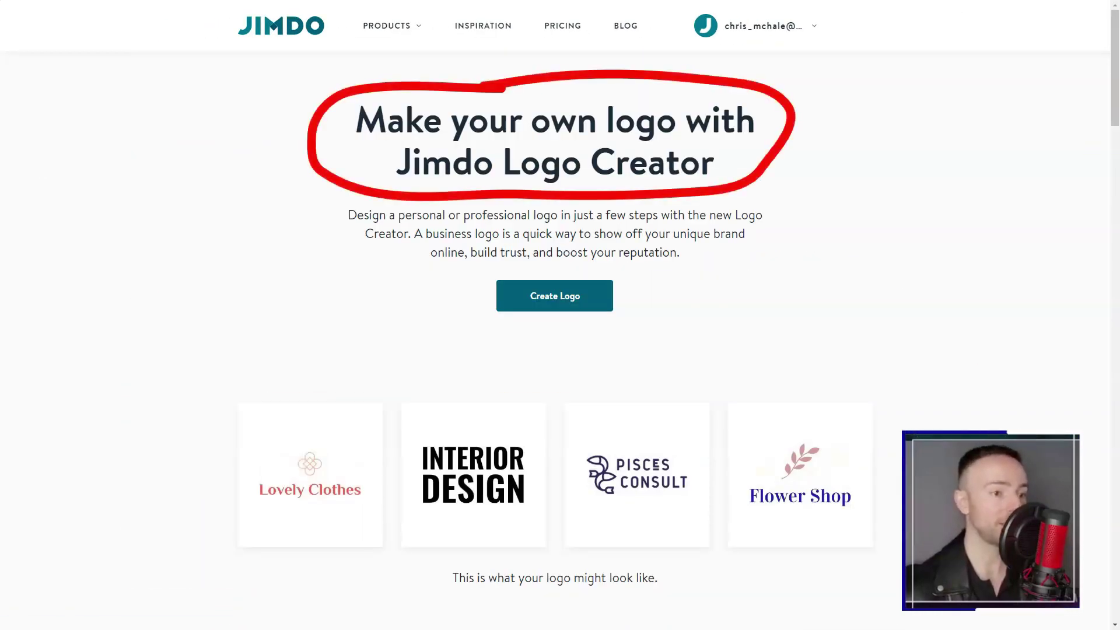
Step: Examine the Logo page's sections on designing a logo, brand recognition, creation steps and the advantages of a business logo
scroll(561, 315, "down", 8)
key("ctrl+plus")
key("ctrl+plus")
key("ctrl+plus")
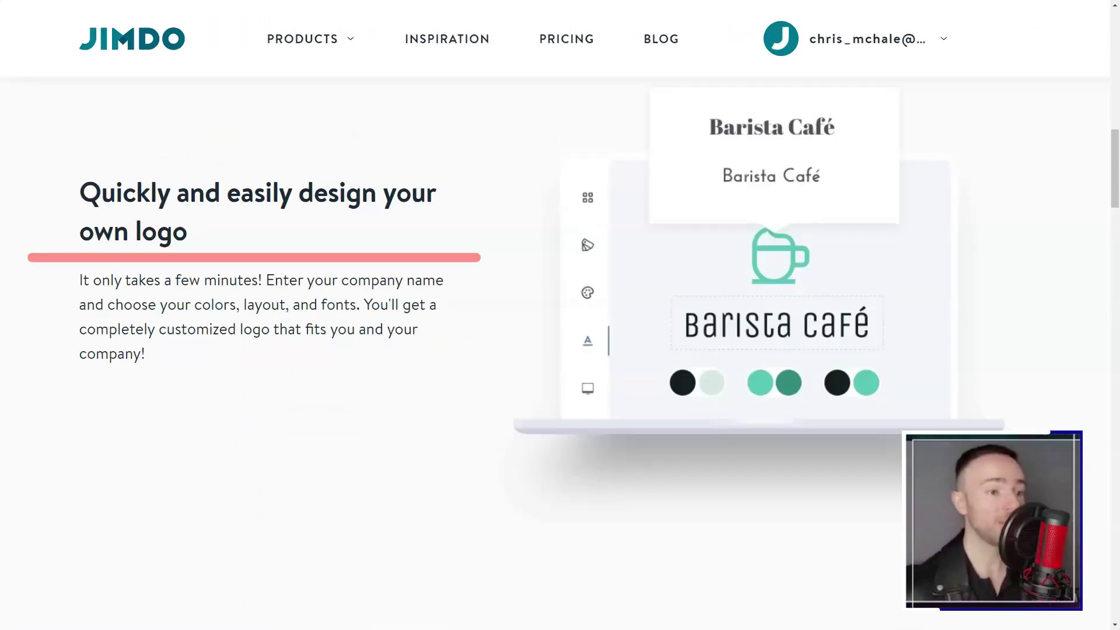
key("ctrl+0")
scroll(560, 315, "down", 5)
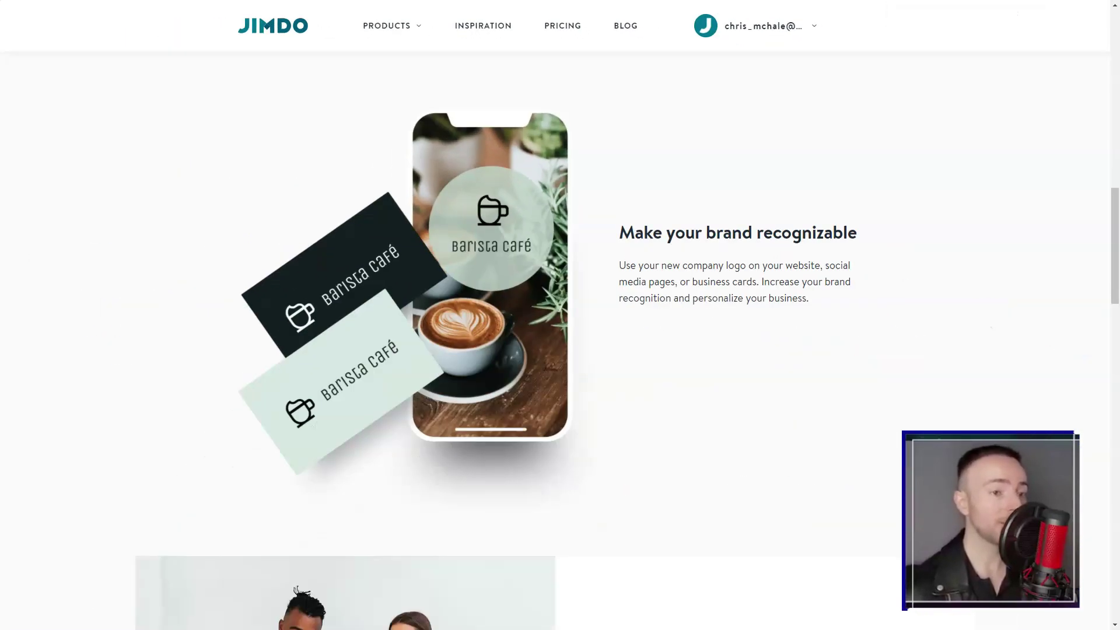
scroll(560, 315, "down", 11)
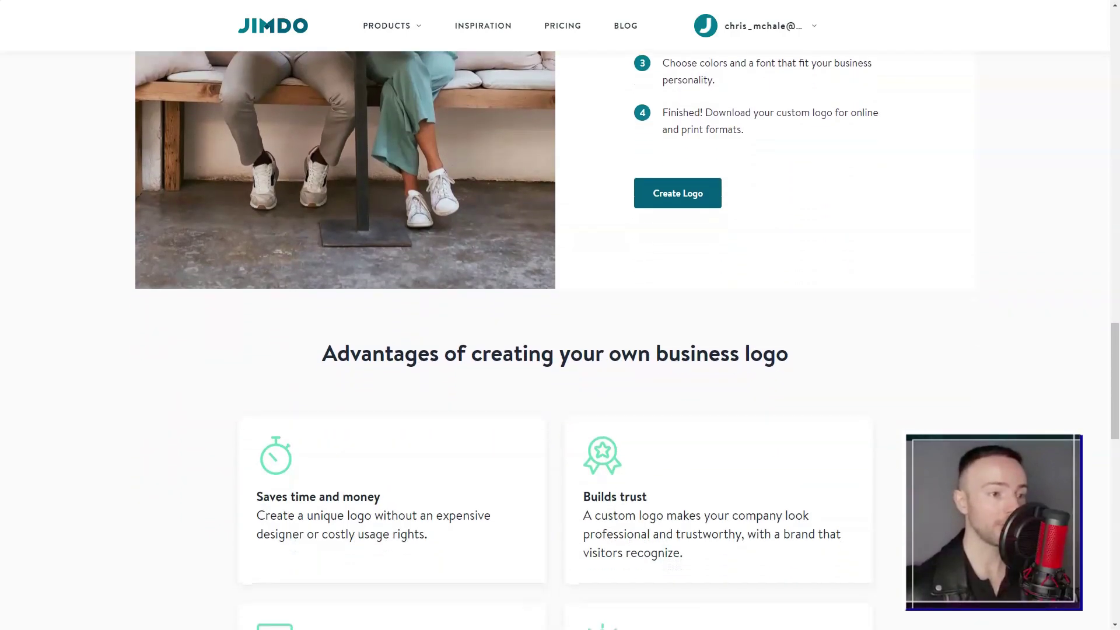
scroll(561, 315, "down", 4)
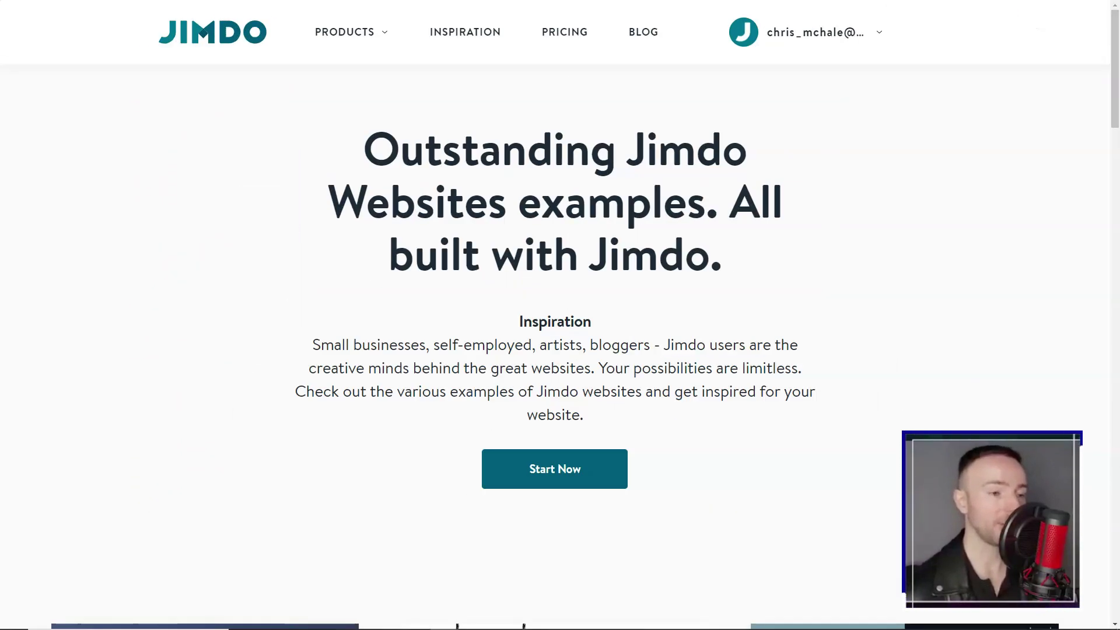
Step: Browse the gallery of example Jimdo websites on the Inspiration page
key("ctrl+0")
scroll(560, 315, "down", 8)
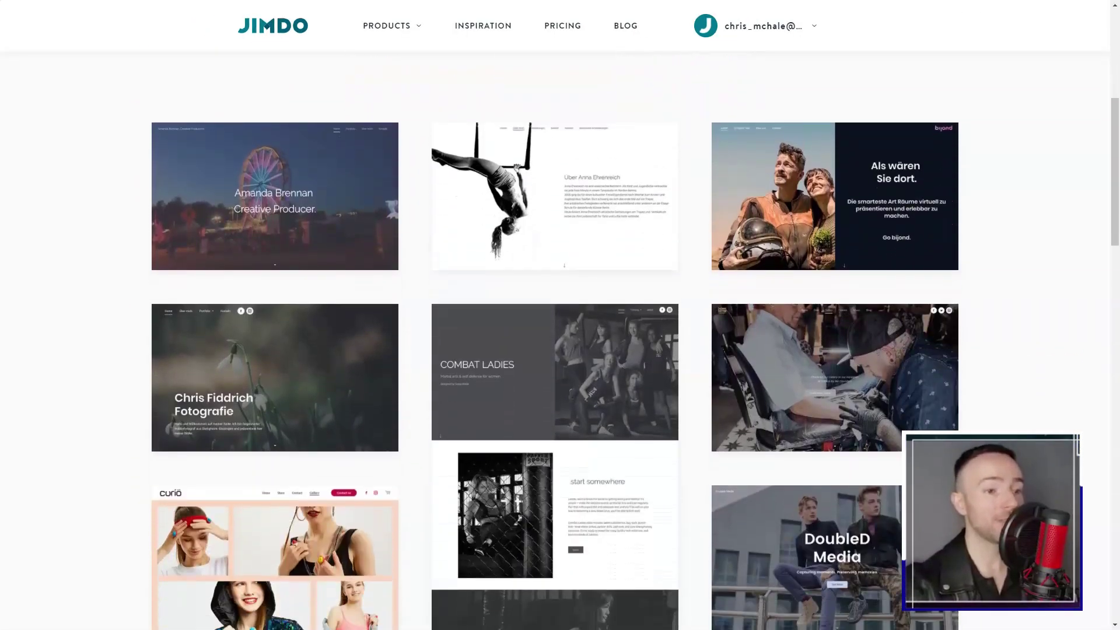
scroll(560, 315, "down", 10)
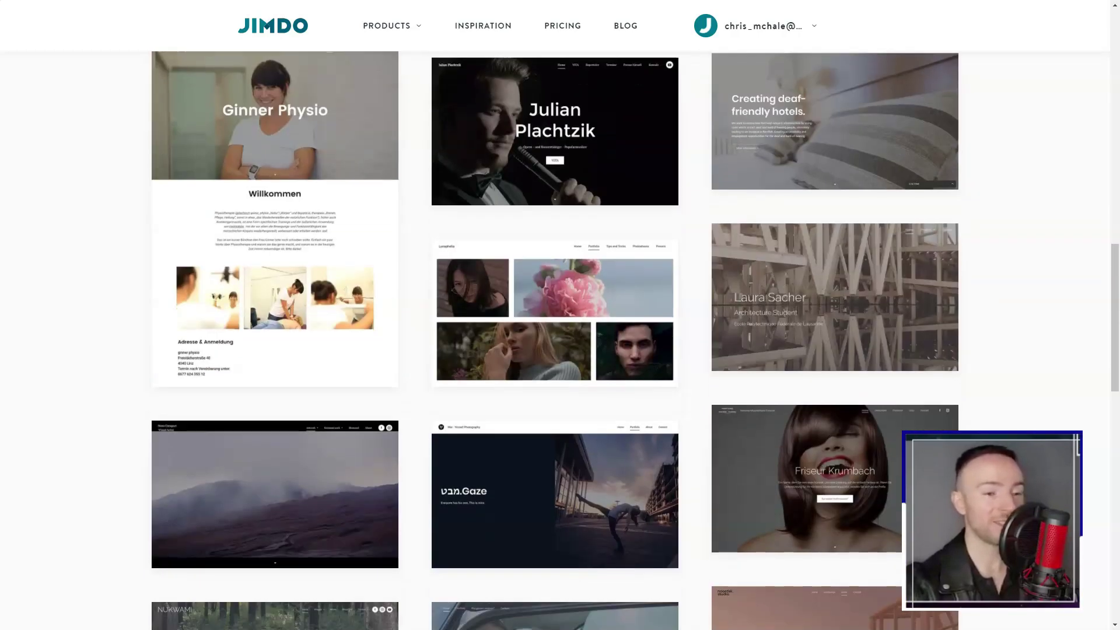
scroll(560, 316, "down", 11)
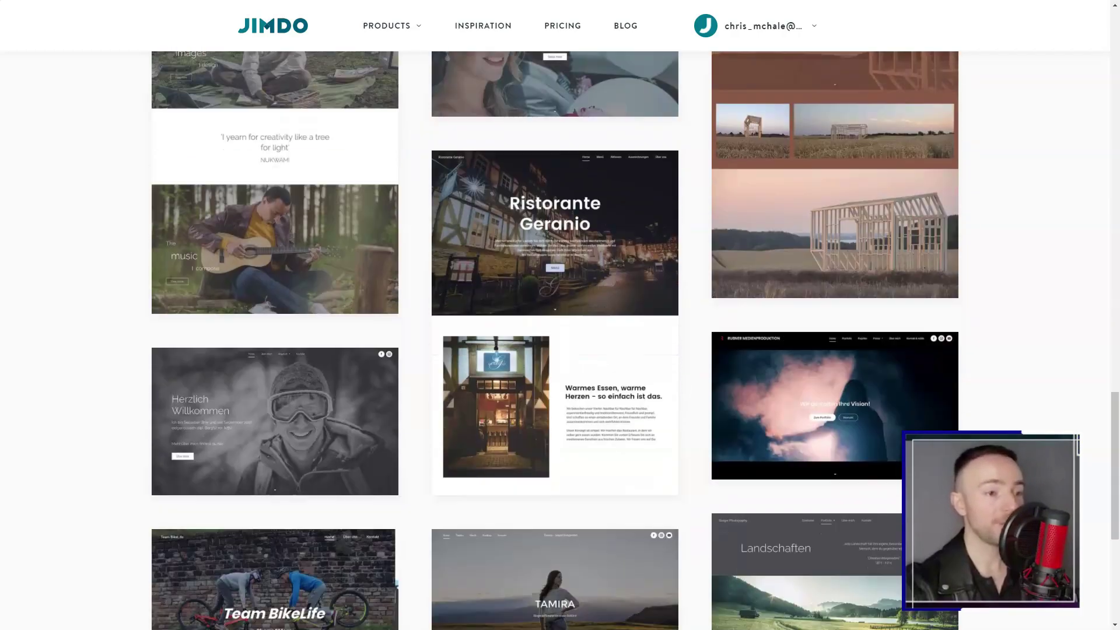
scroll(560, 315, "down", 6)
Step: Open the Pricing page and compare the website plans' hosting, website features, add-ons, prices and starting questions
left_click(562, 26)
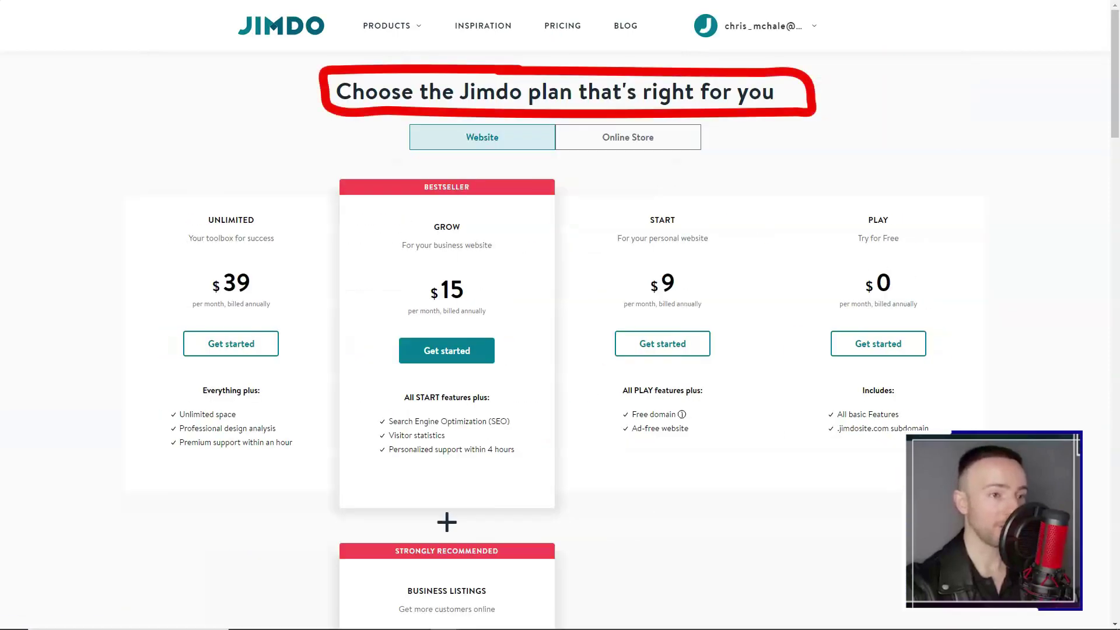
scroll(560, 315, "down", 14)
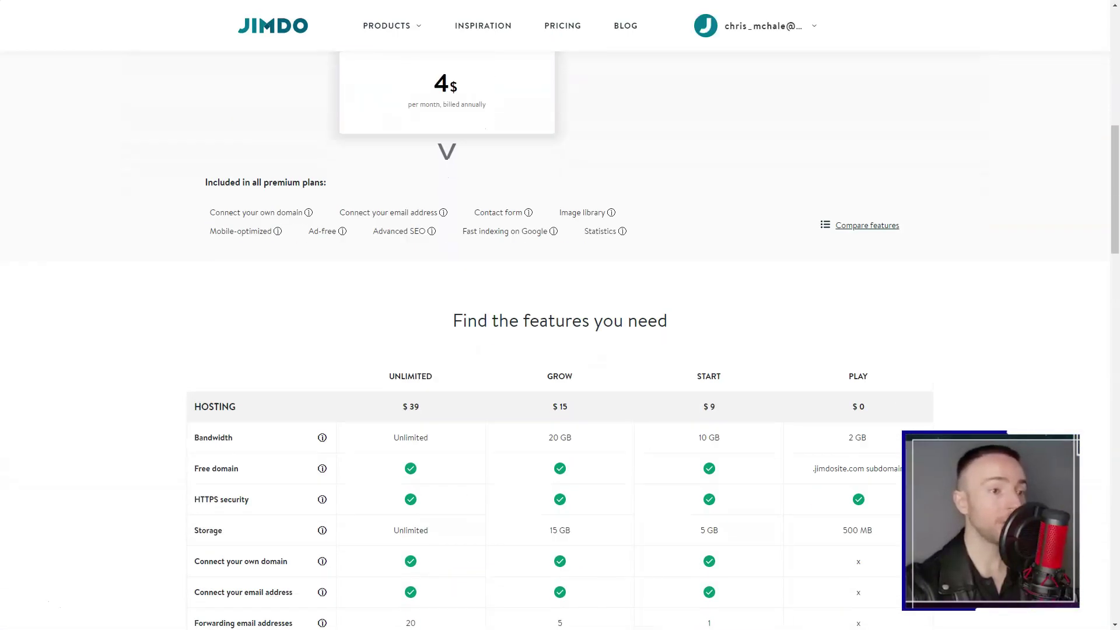
scroll(560, 331, "down", 7)
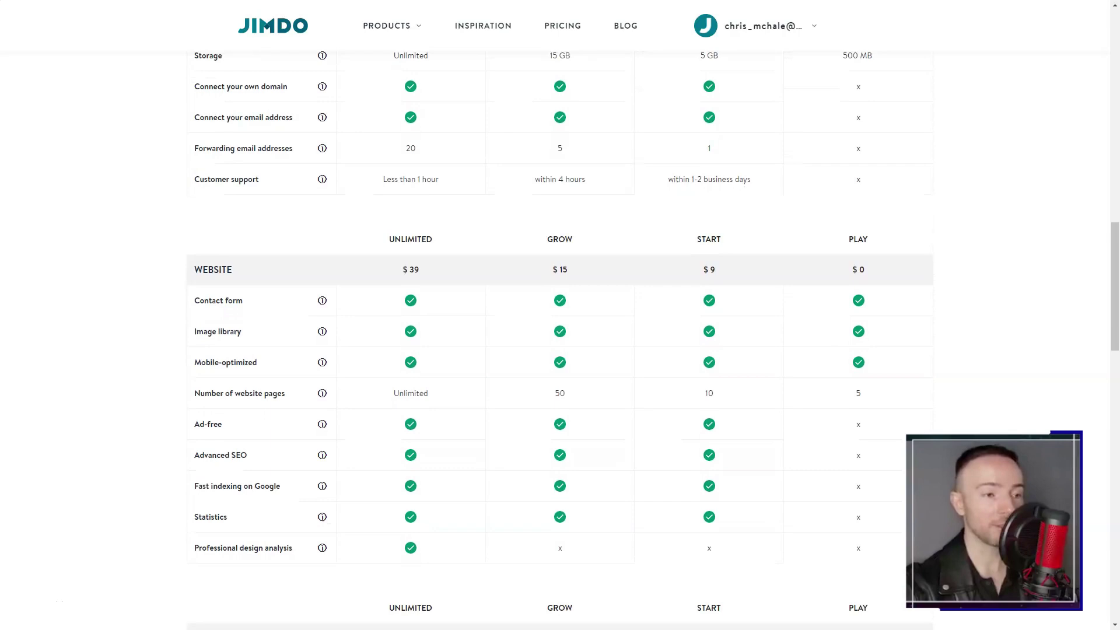
scroll(560, 315, "down", 12)
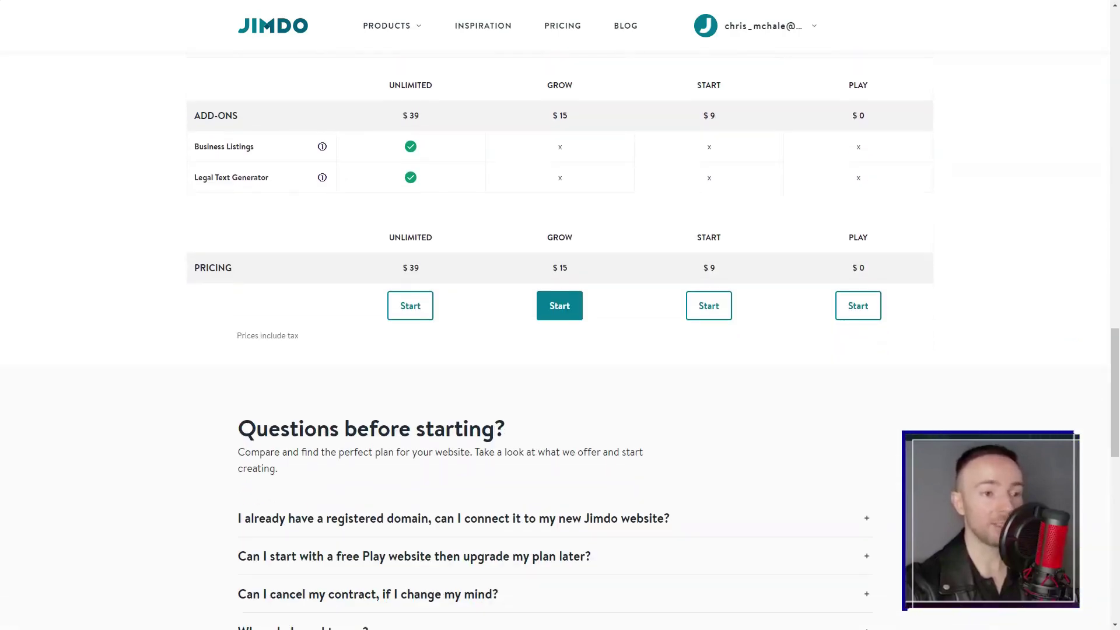
scroll(560, 315, "down", 4)
Step: Open the Jimdo blog and look through its recent posts and the category sections down to News
left_click(625, 26)
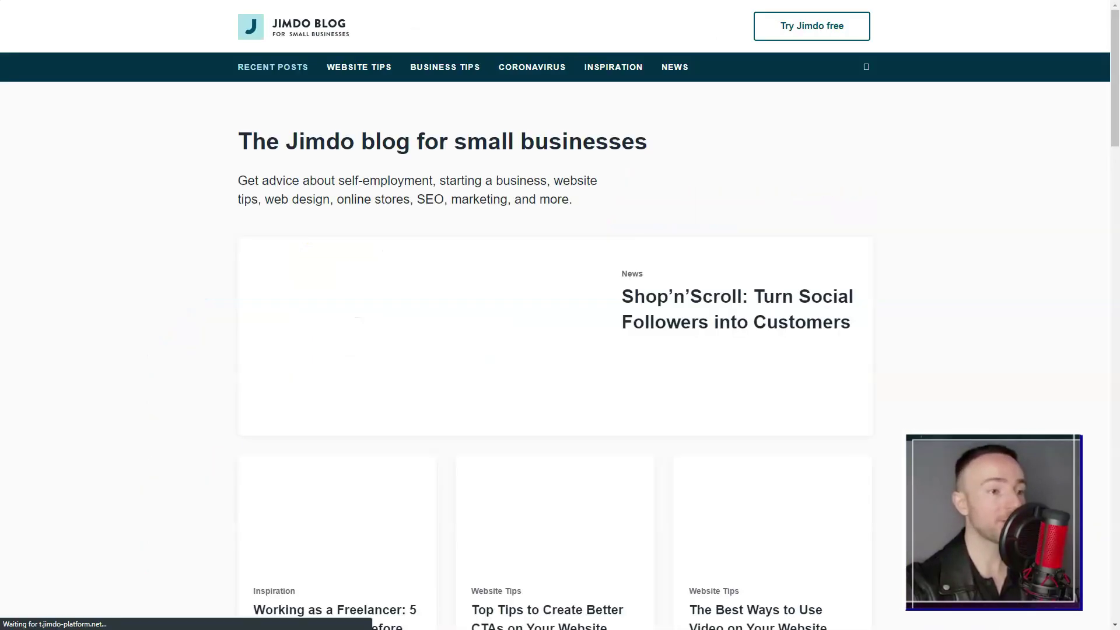
scroll(560, 315, "down", 3)
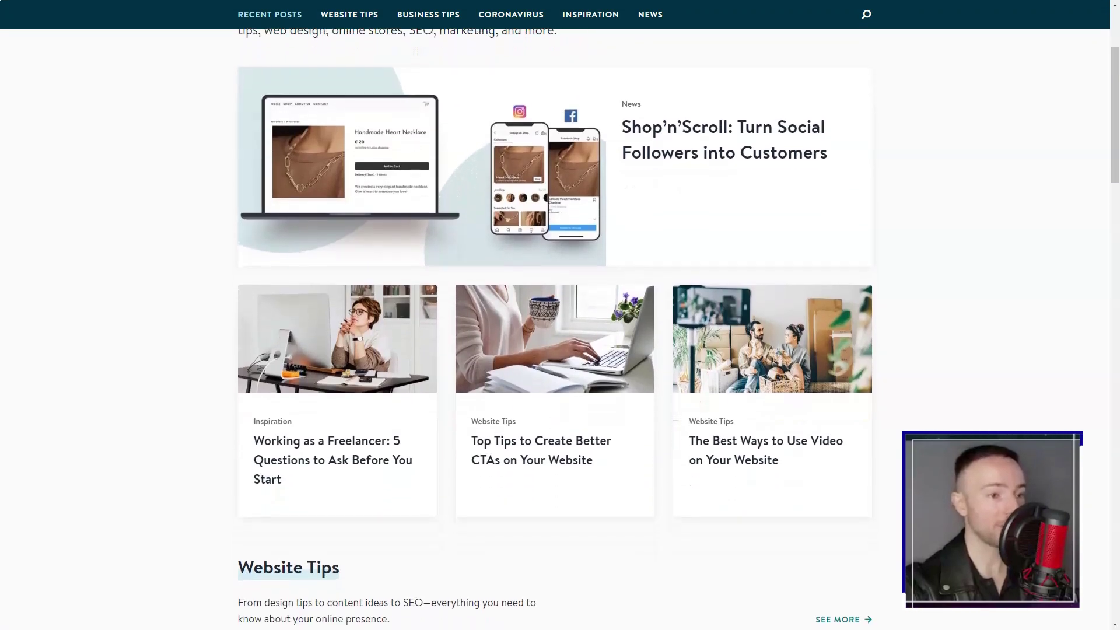
scroll(560, 315, "down", 9)
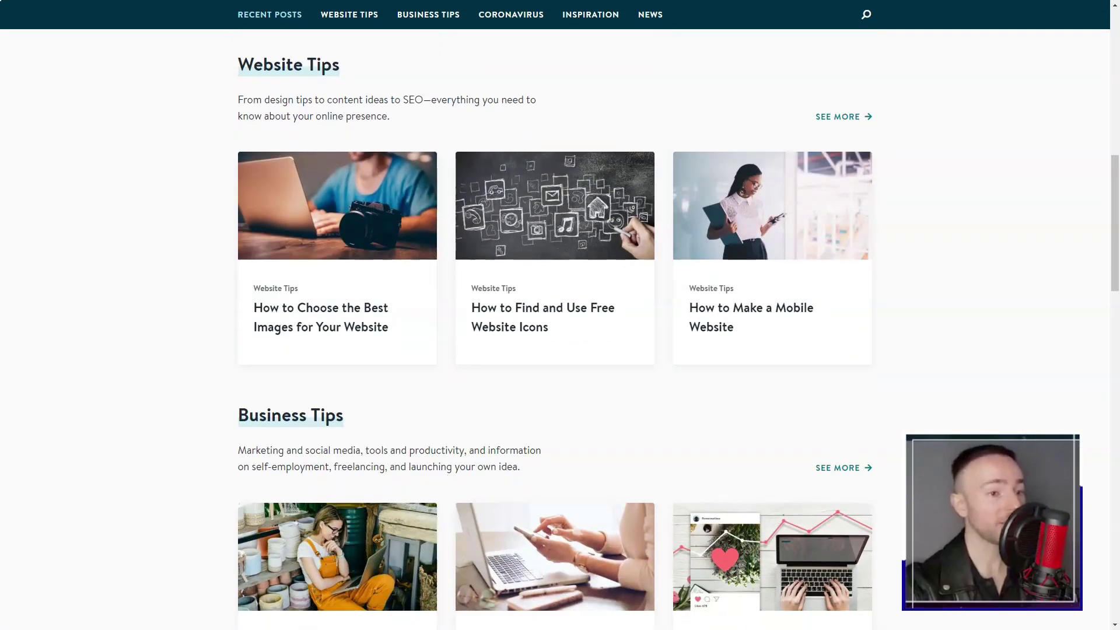
scroll(560, 315, "down", 10)
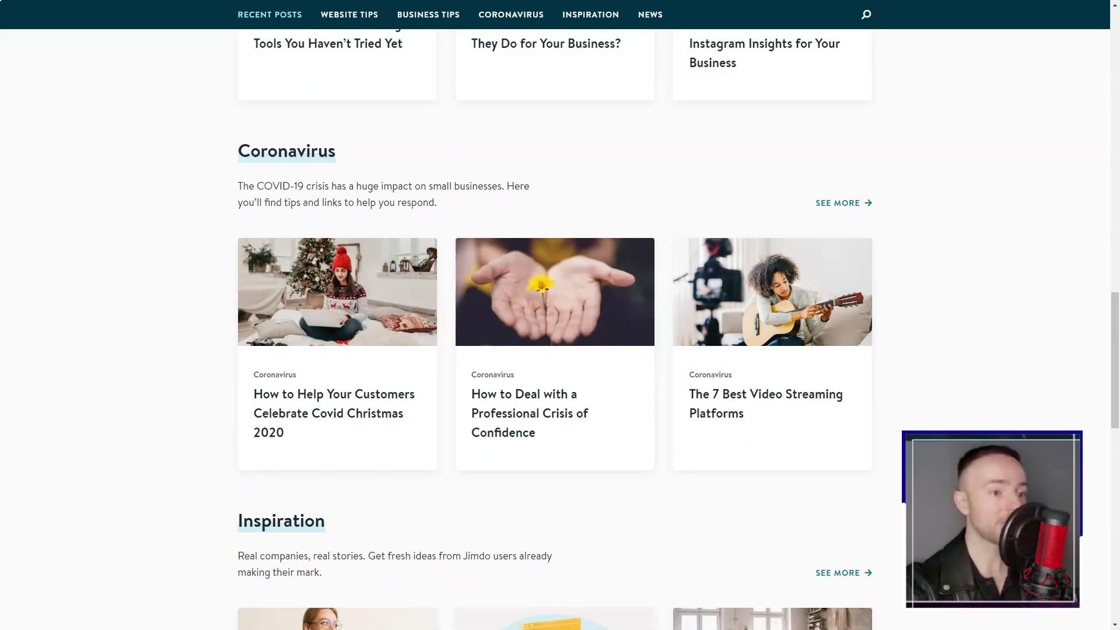
scroll(561, 315, "down", 6)
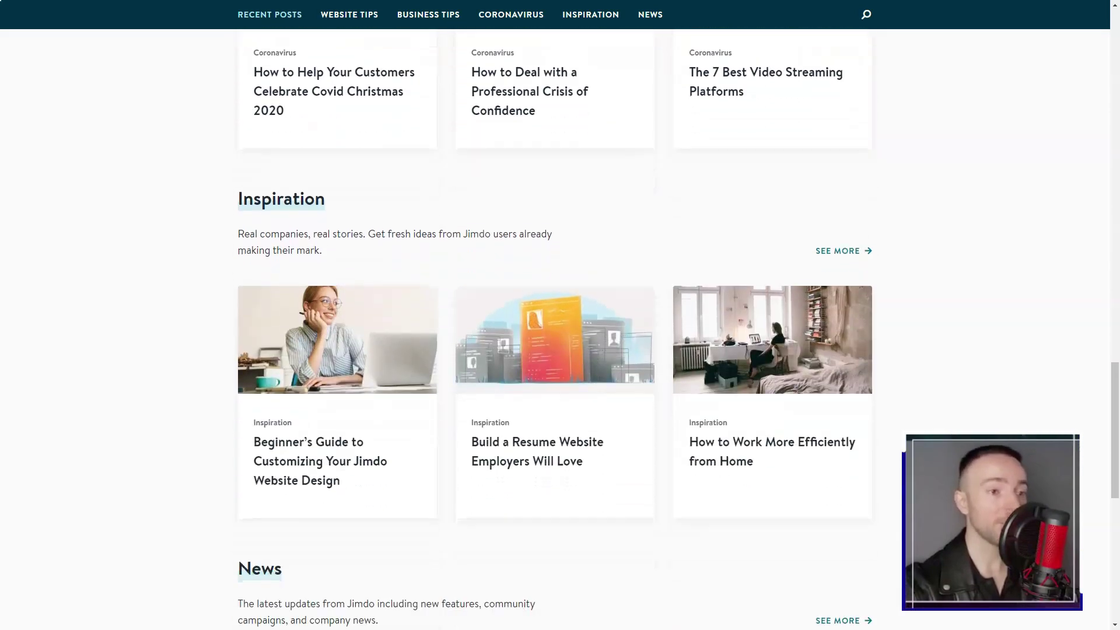
scroll(560, 315, "down", 5)
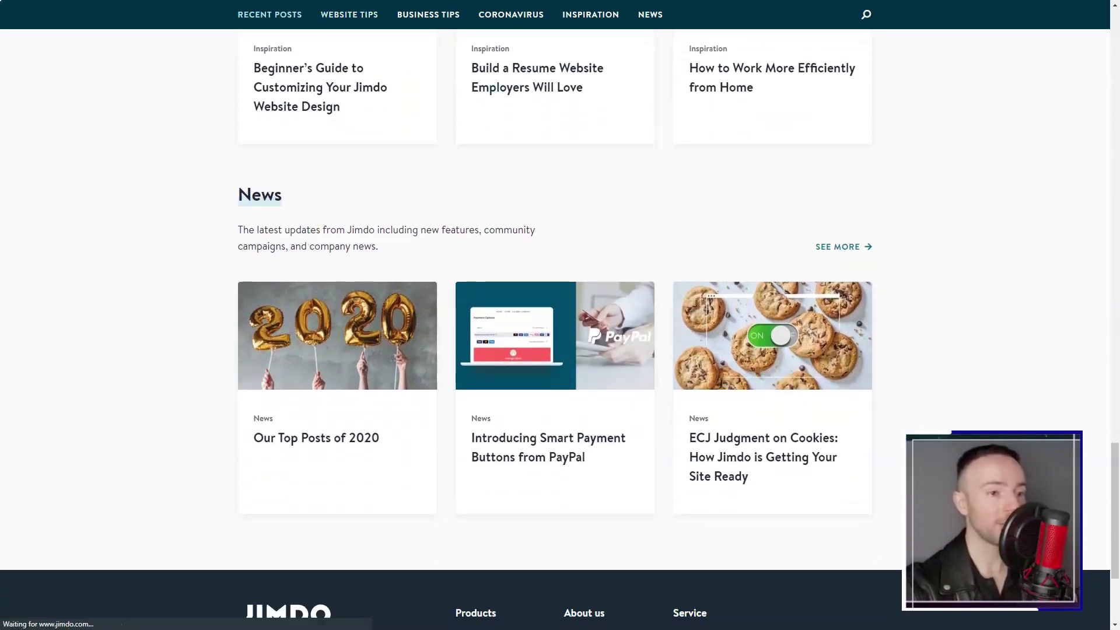
Step: Browse the articles in the blog's Website Tips category
scroll(560, 315, "down", 10)
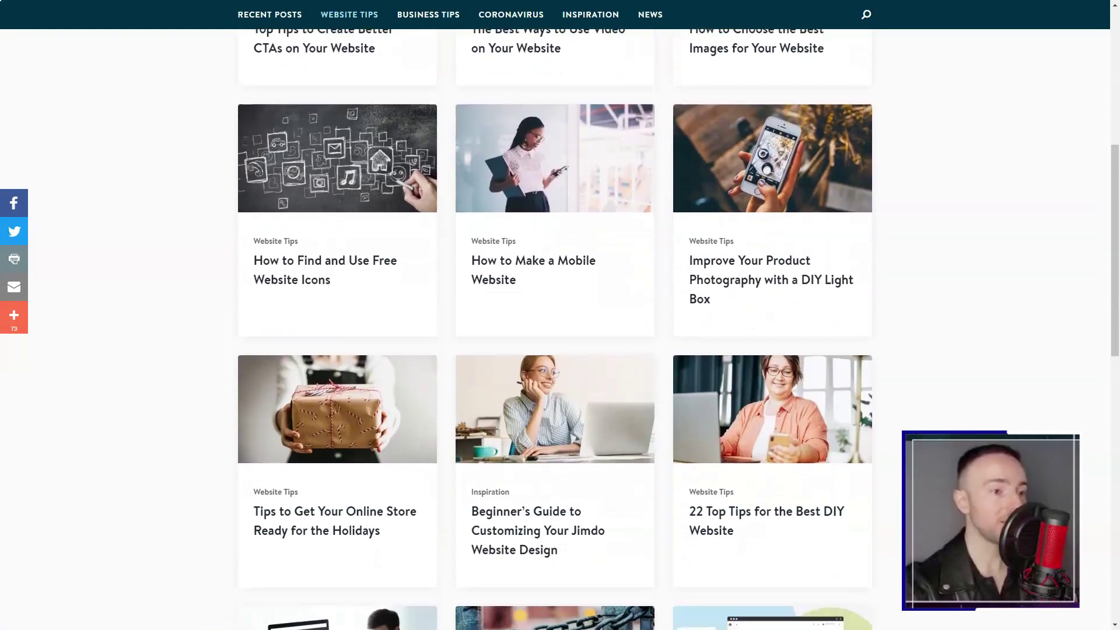
scroll(560, 315, "down", 4)
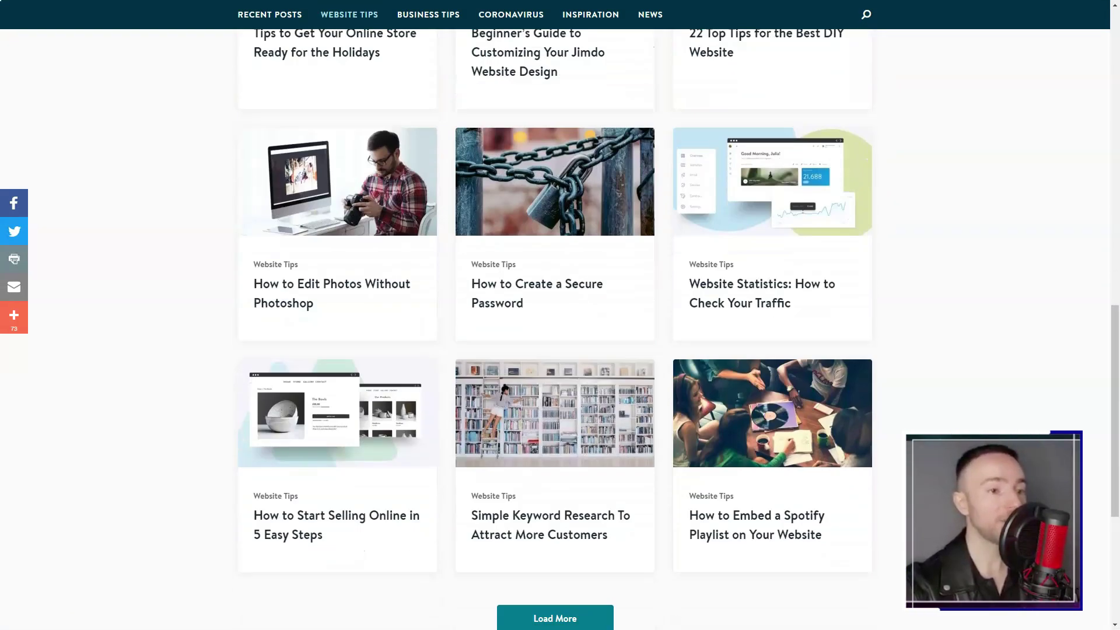
scroll(560, 315, "up", 15)
Step: Browse the articles in the blog's Business Tips and Coronavirus categories
left_click(428, 67)
scroll(560, 315, "down", 10)
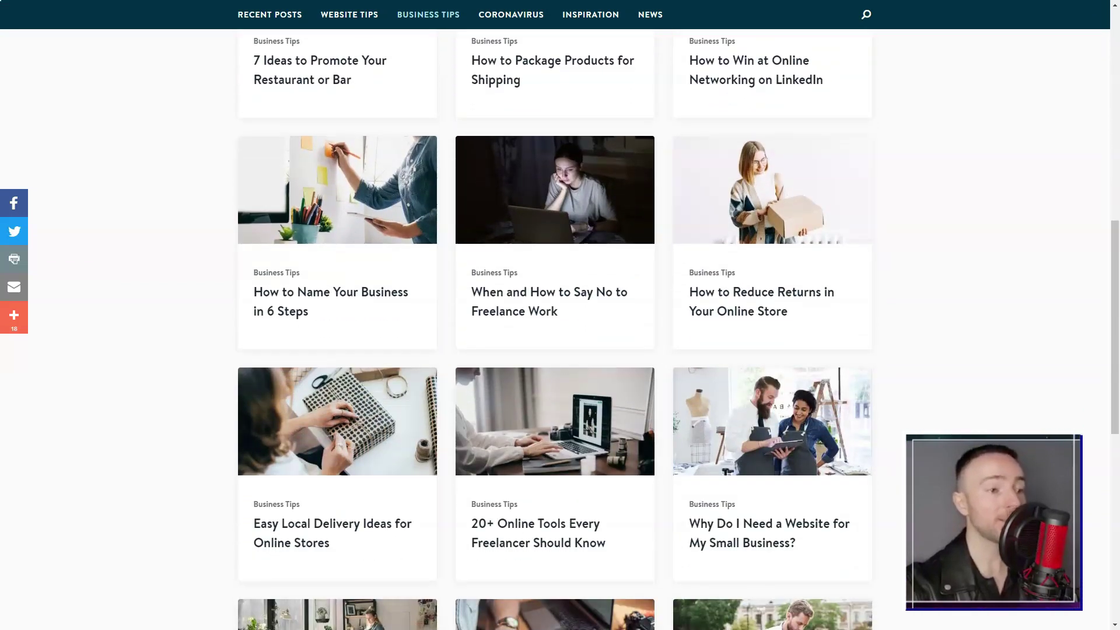
scroll(560, 316, "down", 5)
scroll(560, 316, "down", 5)
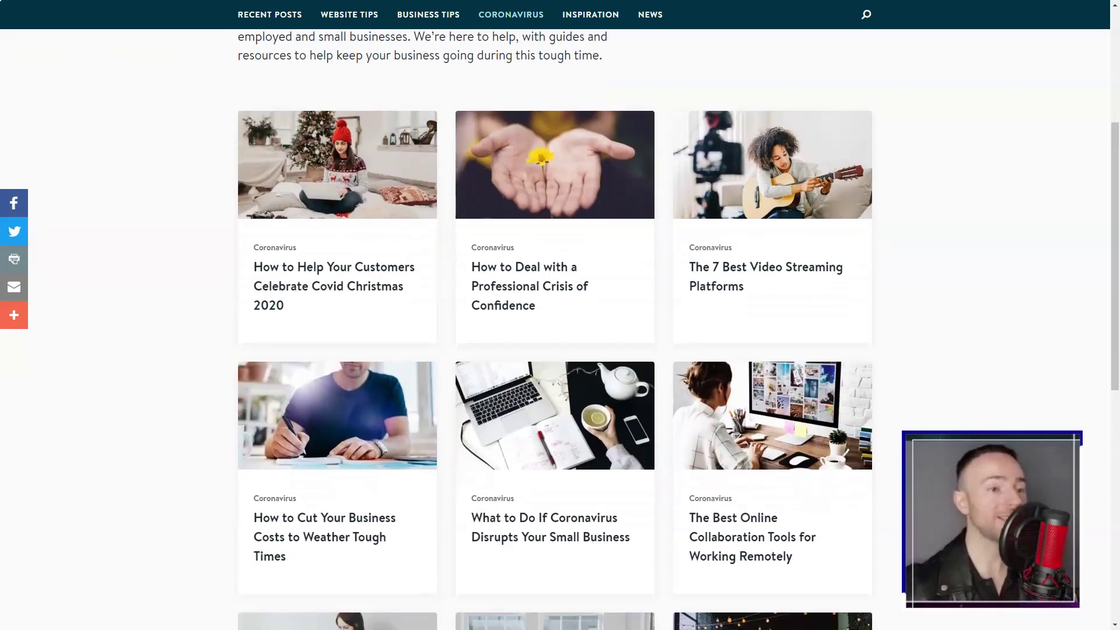
scroll(560, 315, "down", 6)
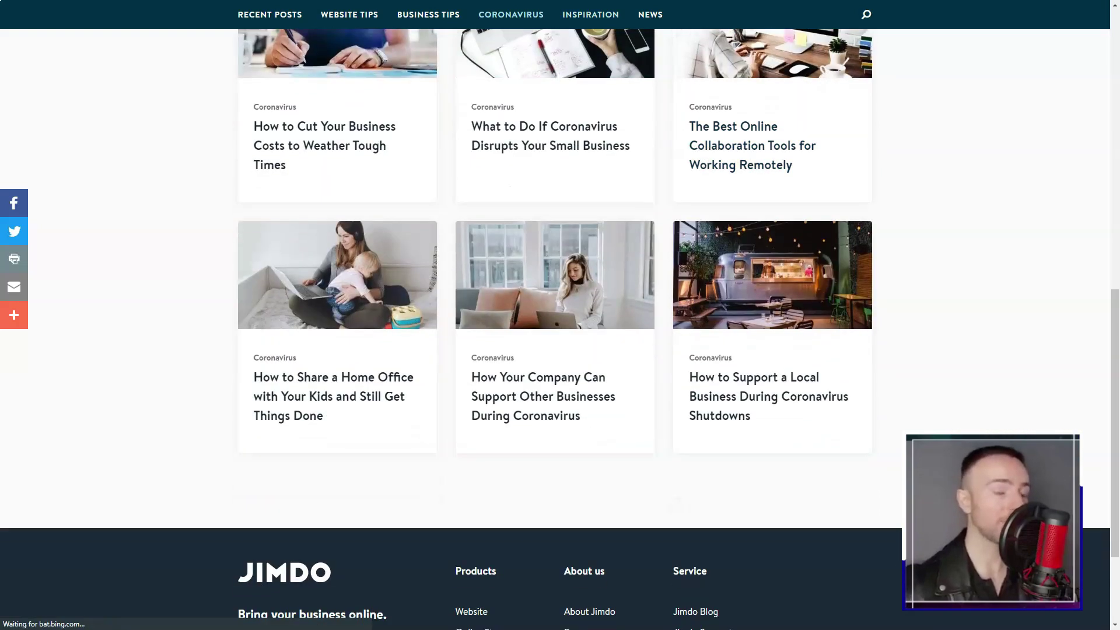
Step: Browse the articles in the blog's Inspiration and News categories
scroll(560, 315, "down", 7)
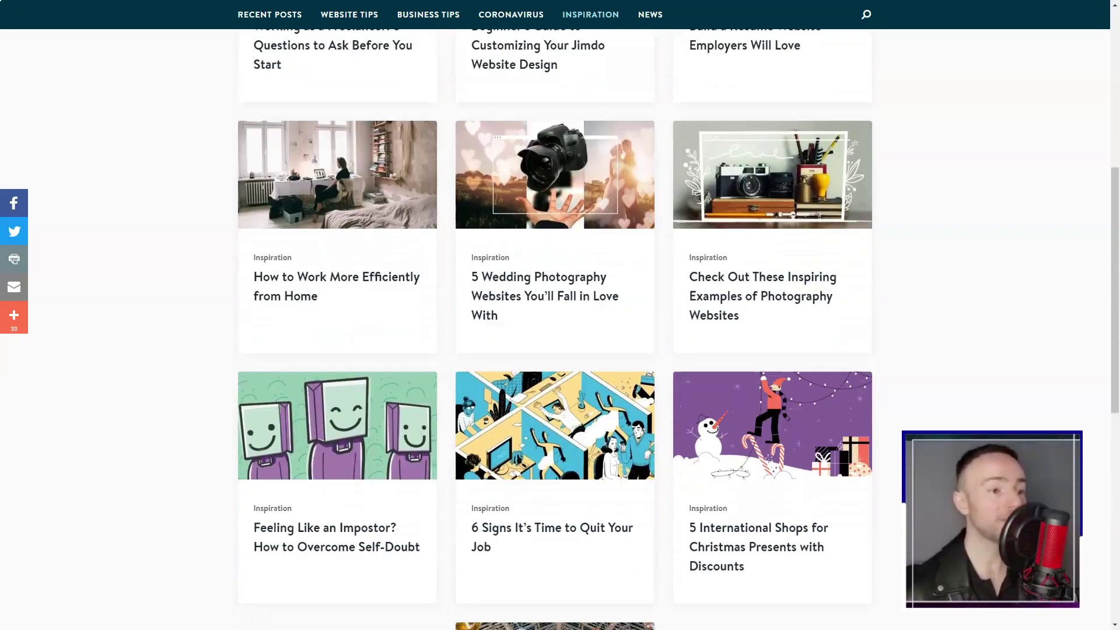
scroll(560, 315, "down", 5)
left_click(650, 15)
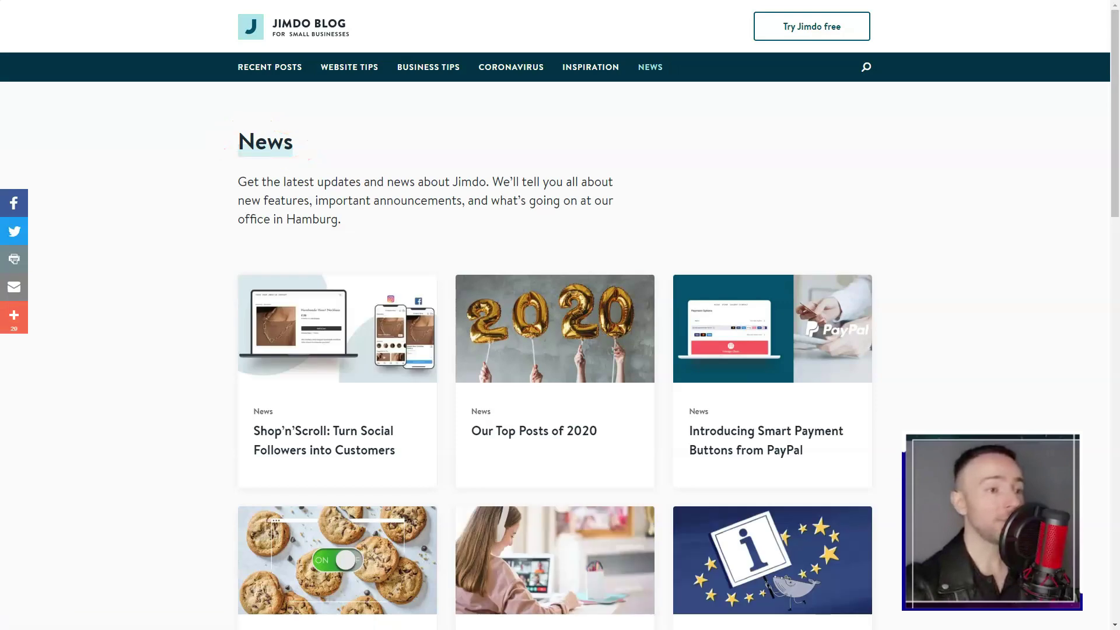
scroll(560, 315, "down", 10)
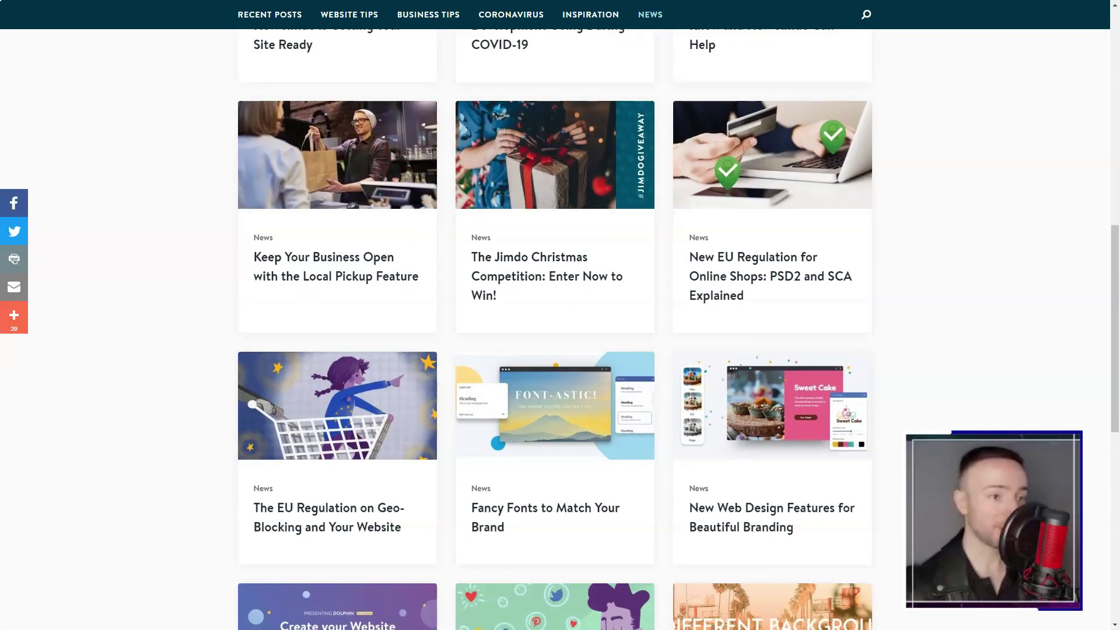
scroll(560, 315, "down", 5)
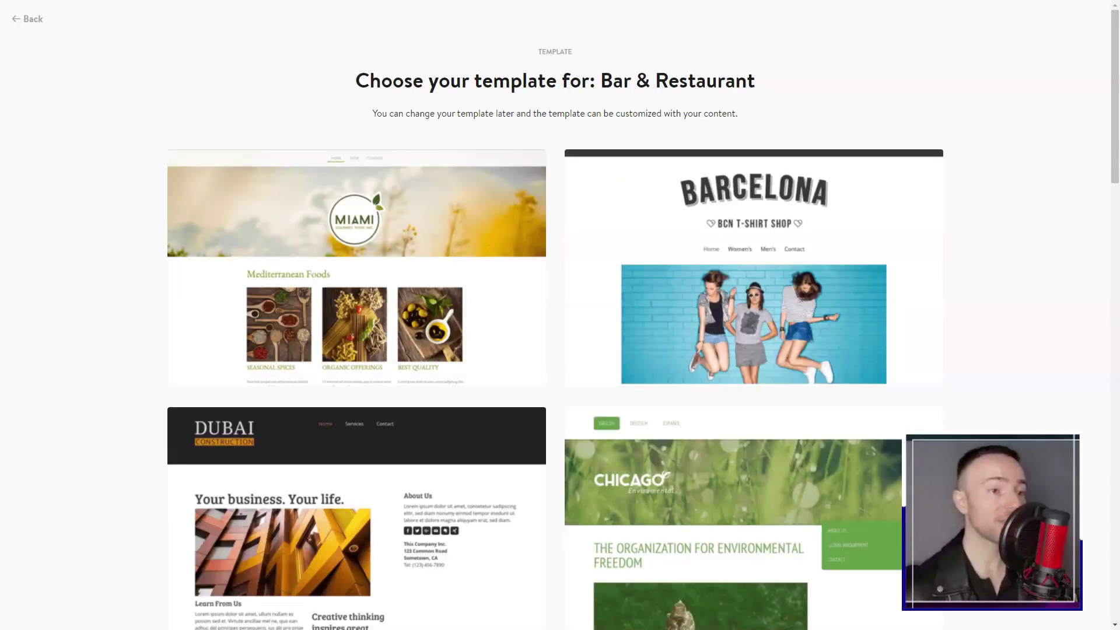
Step: Review the Bar & Restaurant templates, the website domain options and further templates in the website editor
scroll(560, 315, "down", 8)
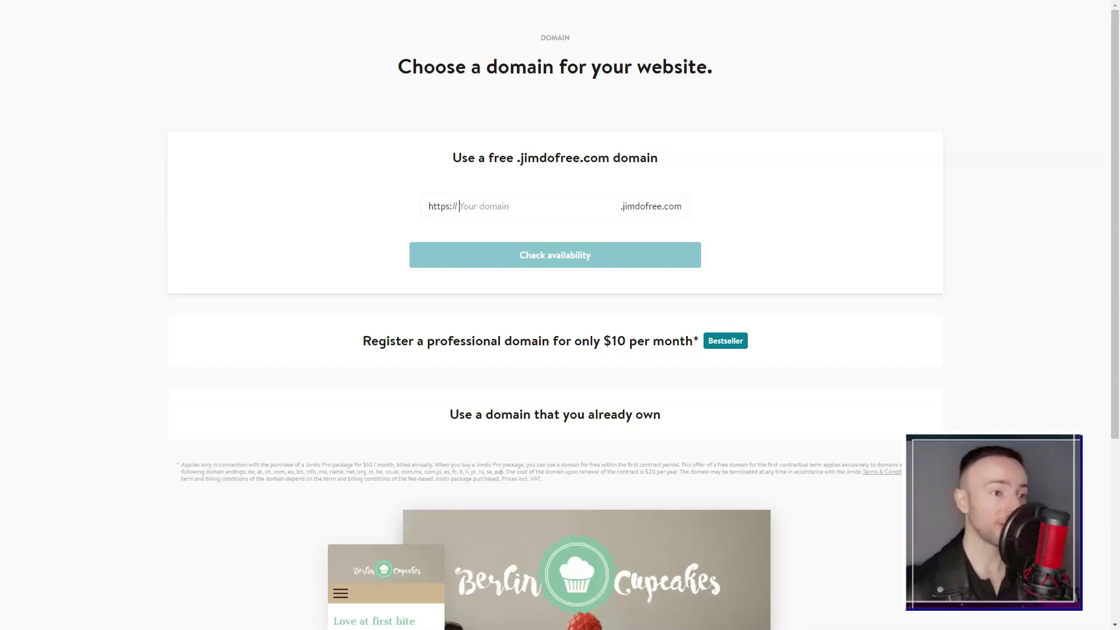
scroll(501, 471, "down", 5)
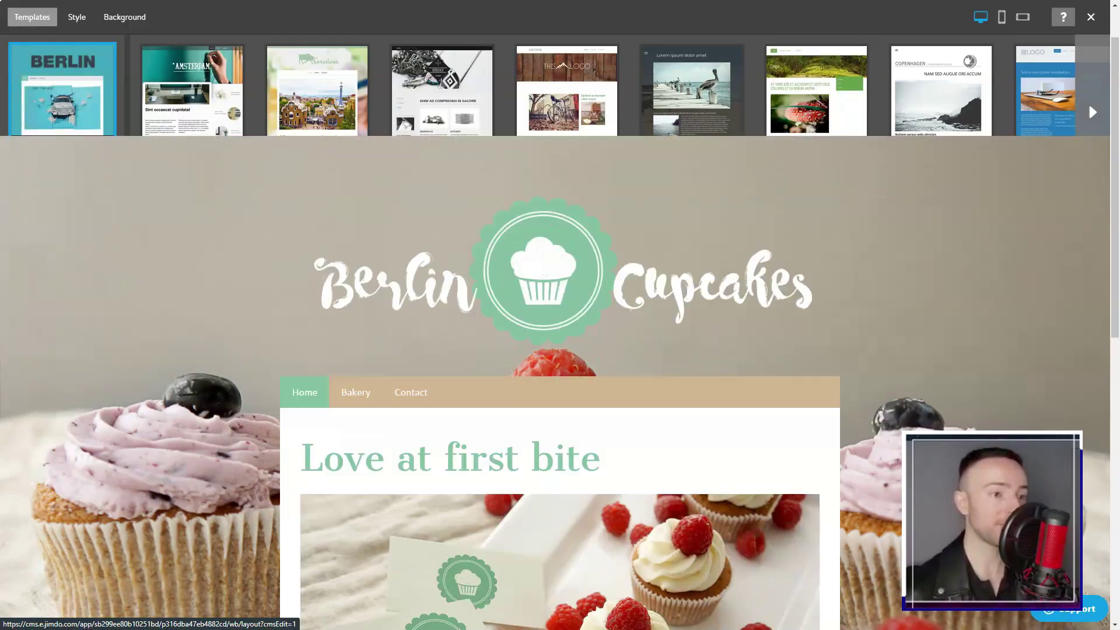
left_click(1088, 103)
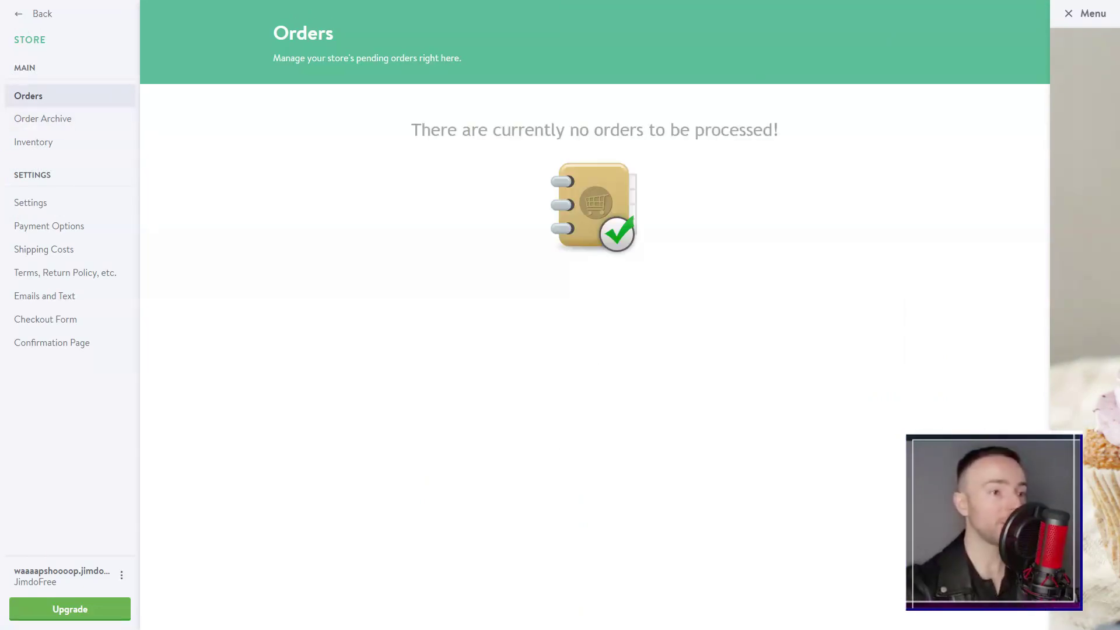
Step: View the store's order archive, inventory, general settings, payment options, shipping costs, emails and text, and confirmation page
left_click(42, 119)
left_click(34, 143)
left_click(31, 203)
left_click(49, 226)
left_click(43, 250)
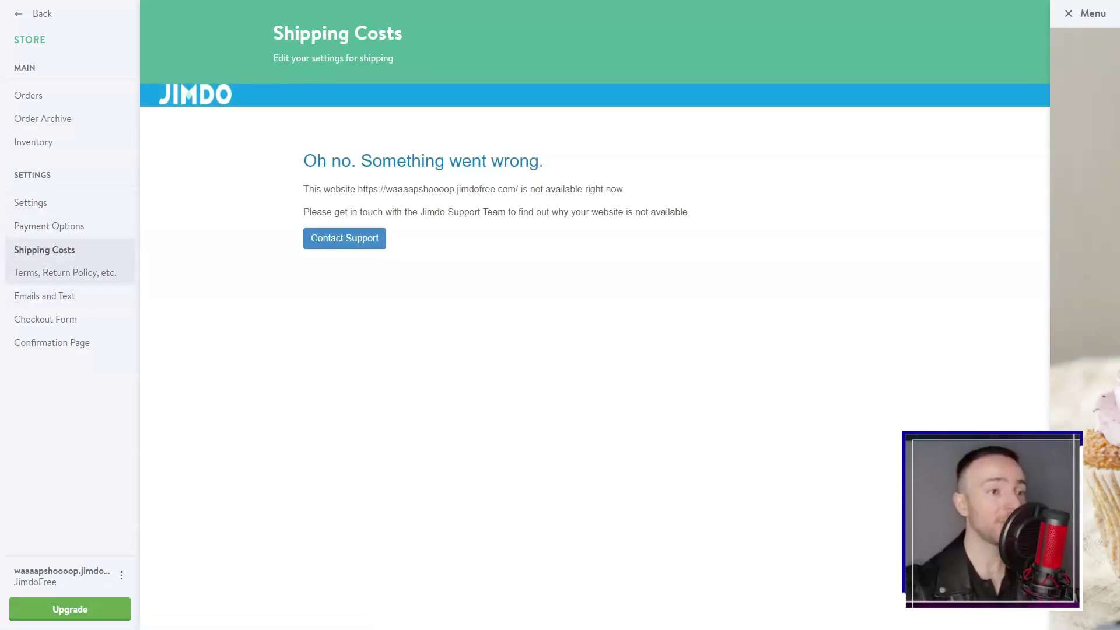
left_click(45, 295)
left_click(51, 343)
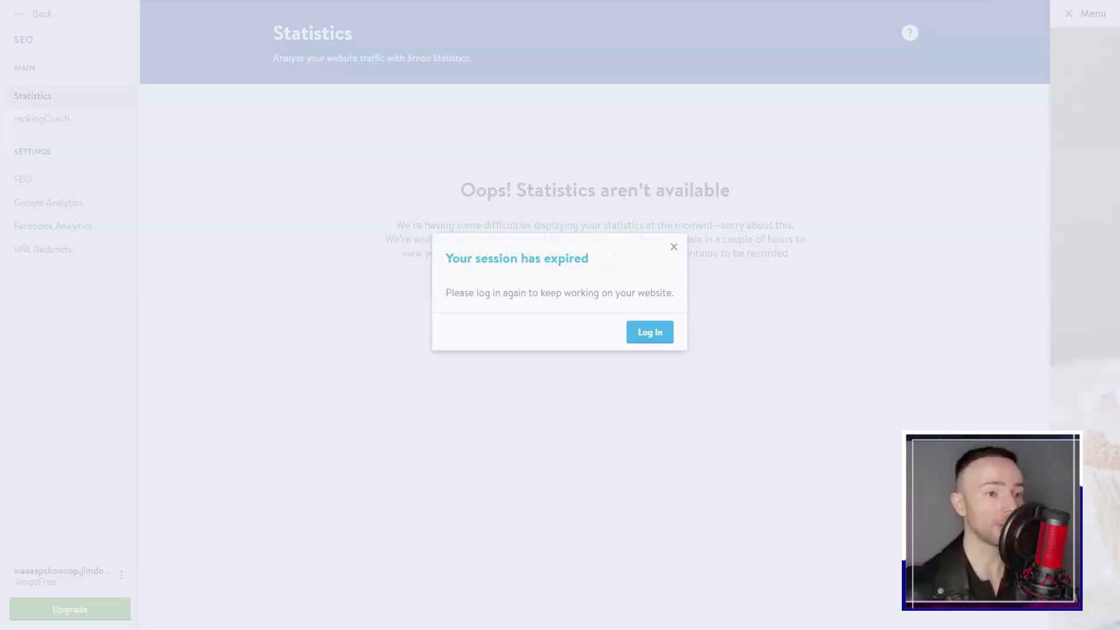
Step: Dismiss the session expiry notices and view the rankingCoach and SEO pages
left_click(675, 246)
left_click(41, 119)
left_click(676, 245)
left_click(23, 180)
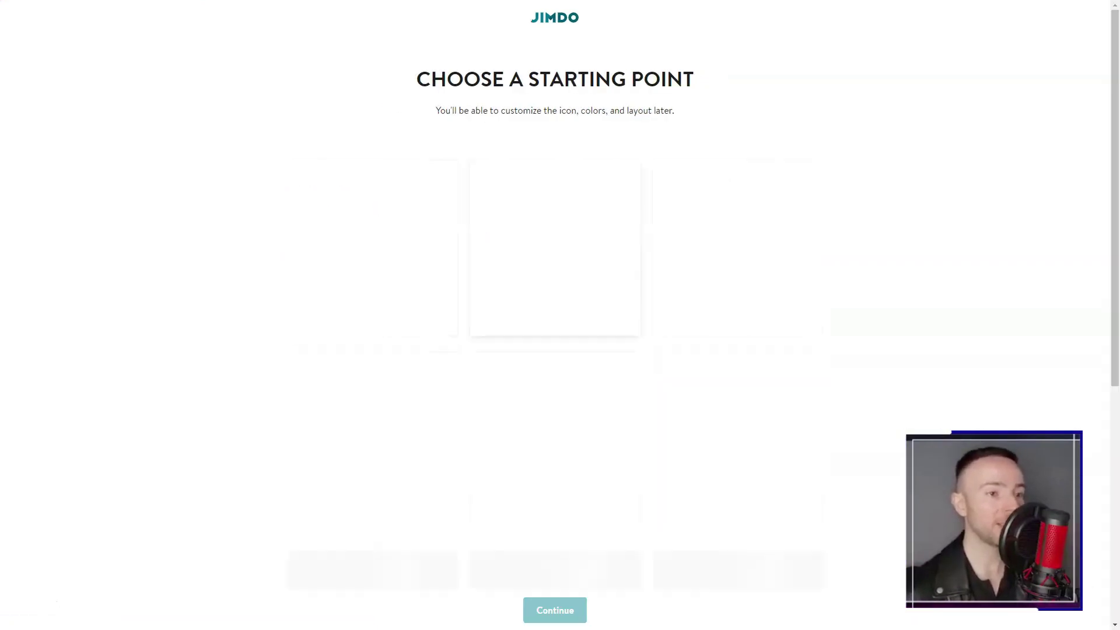
Step: Pick a starting logo design and change its icon to the letter A surrounded by a circle of leaves
left_click(373, 248)
left_click(555, 610)
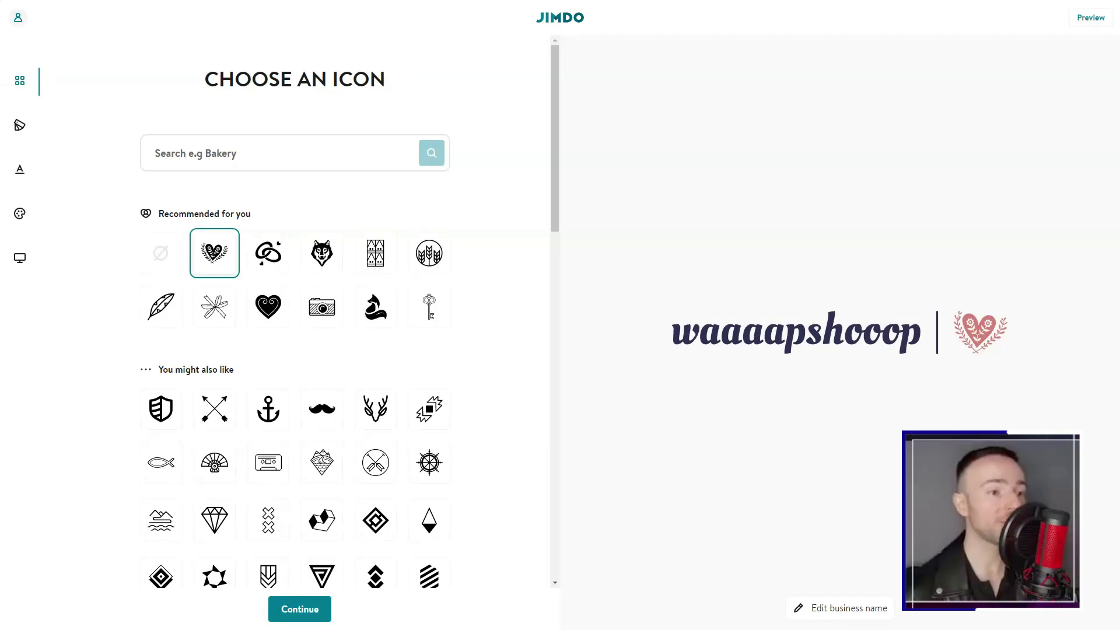
left_click(429, 253)
scroll(429, 253, "down", 6)
scroll(295, 362, "down", 9)
left_click(268, 541)
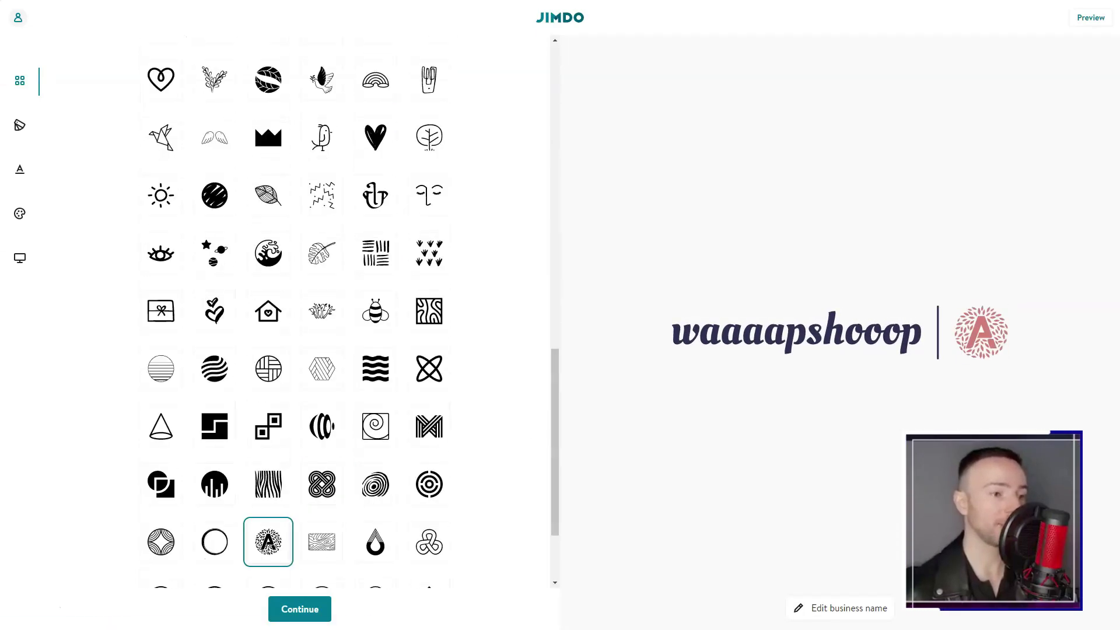
Step: Try several logo layouts and choose the filled hexagon with the initial above the icon
left_click(300, 609)
left_click(295, 207)
left_click(403, 357)
scroll(403, 356, "down", 6)
left_click(295, 343)
left_click(295, 445)
scroll(295, 445, "down", 6)
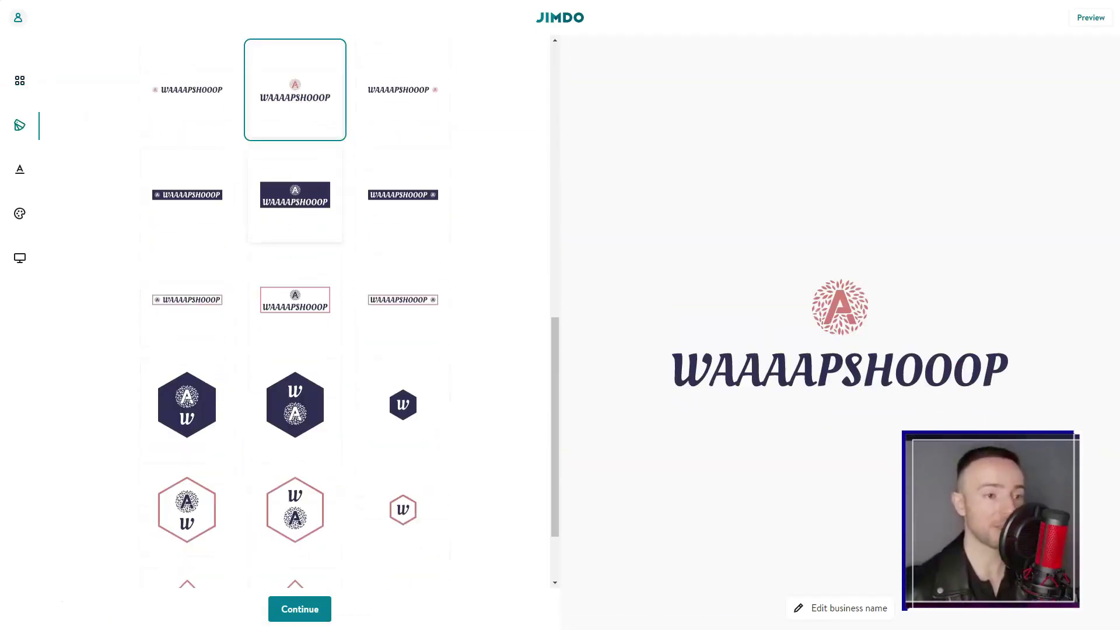
left_click(295, 195)
left_click(295, 405)
left_click(300, 609)
Step: Compare the Vintage font variations and apply the wide, upright serif one to the logo
left_click(219, 323)
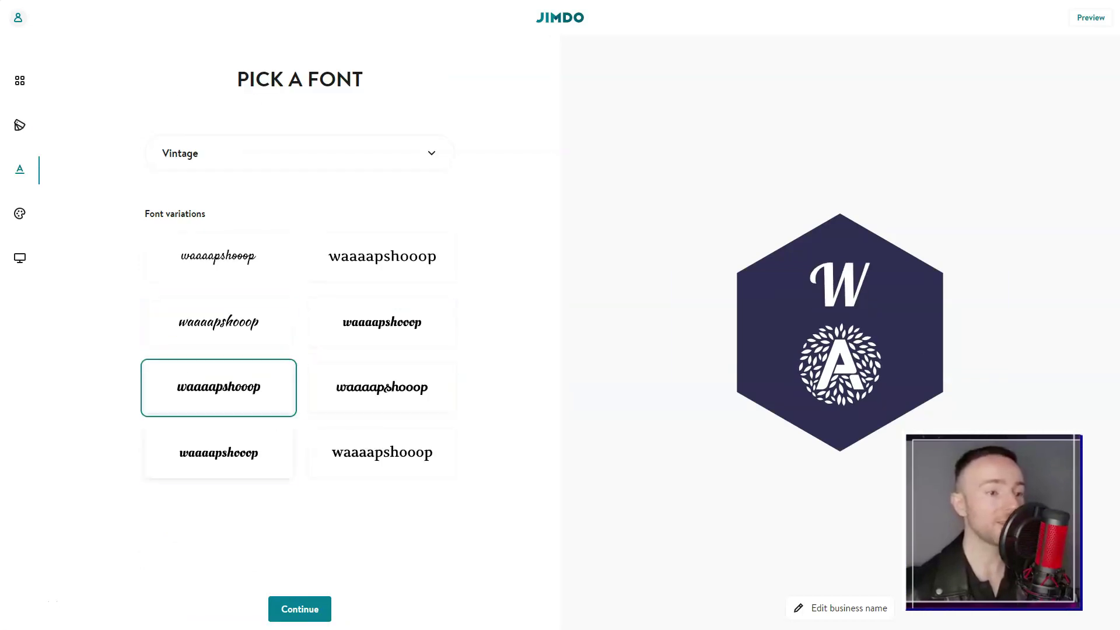
left_click(219, 452)
left_click(382, 452)
left_click(219, 257)
left_click(382, 257)
Step: Compare preset color palettes for the logo, choose slate blue with mauve, and open the logo preview
left_click(20, 214)
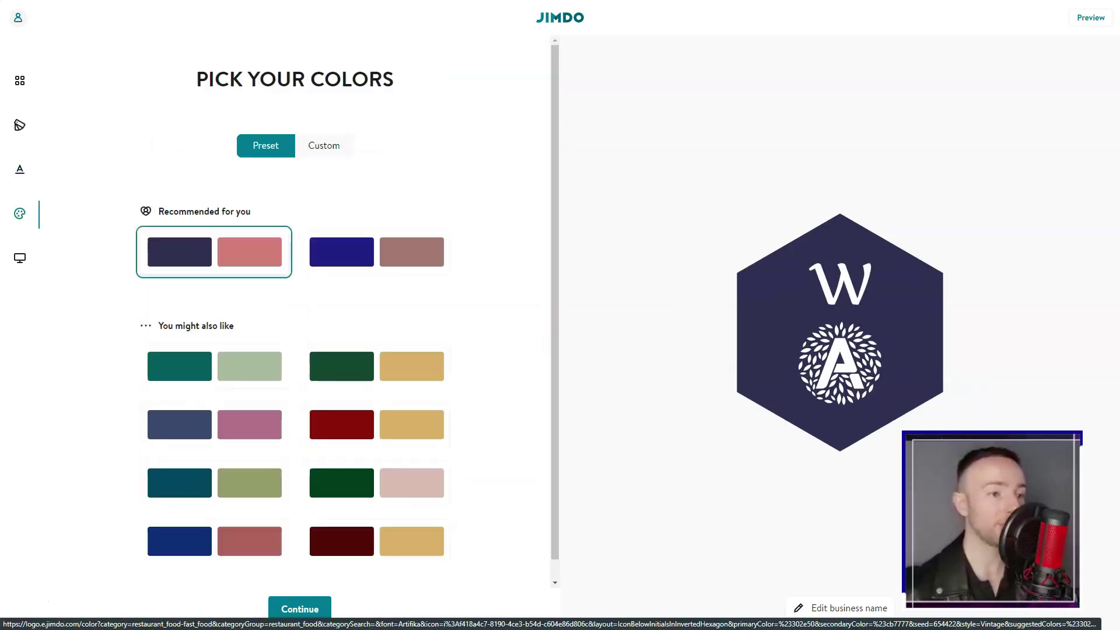
left_click(376, 252)
left_click(215, 252)
left_click(376, 425)
left_click(377, 483)
left_click(215, 483)
left_click(214, 425)
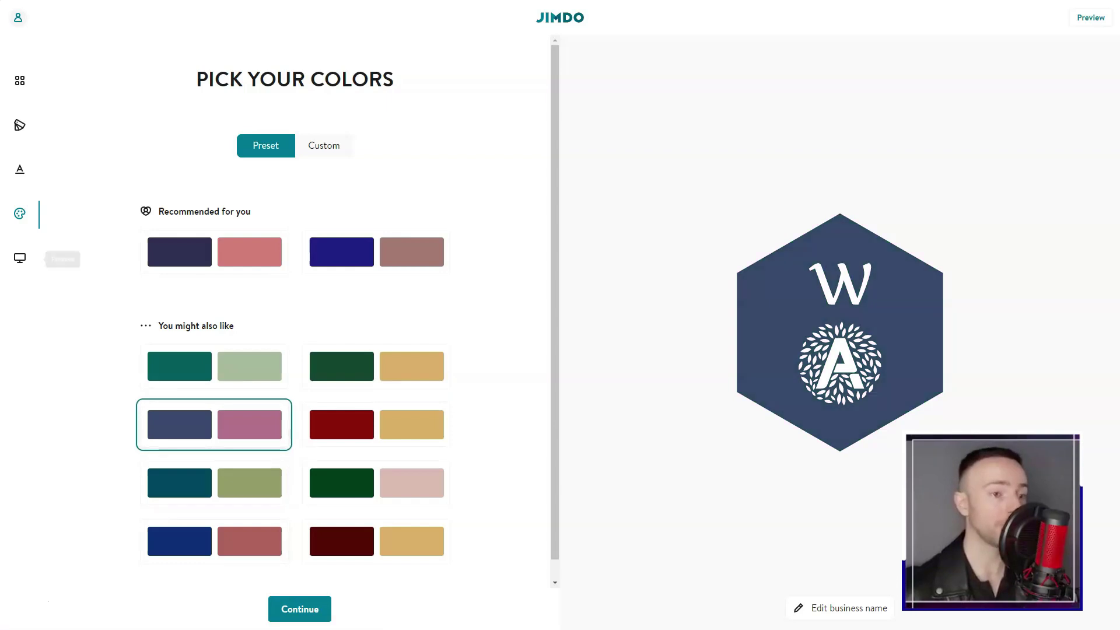
left_click(20, 258)
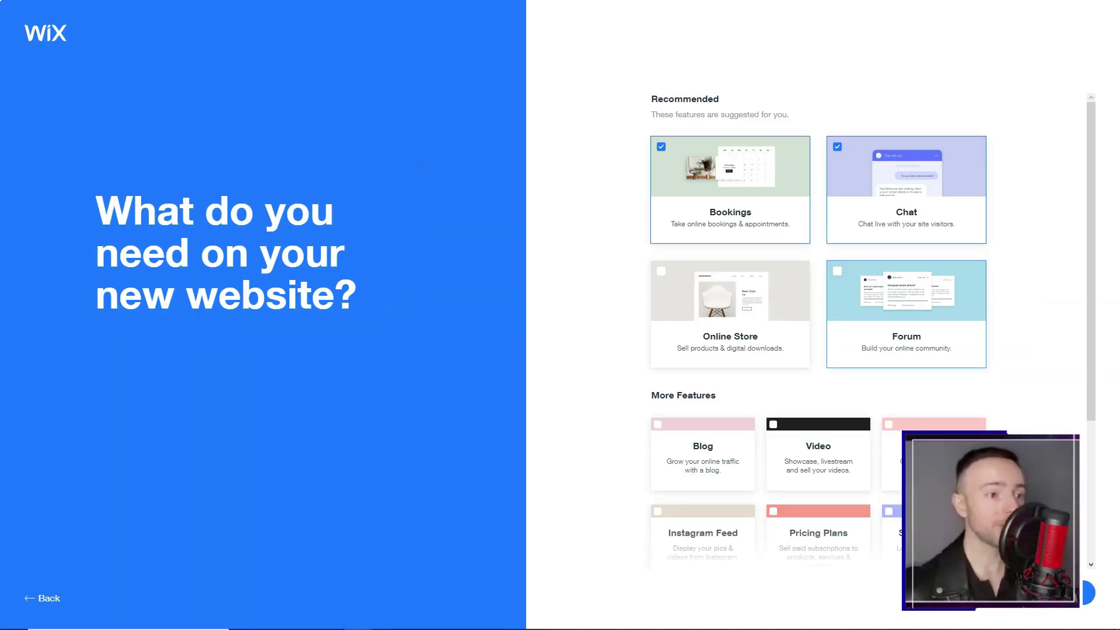
Step: Switch to Wix and review the suggested features, homepage designs and extra pages for a new website
scroll(817, 350, "down", 3)
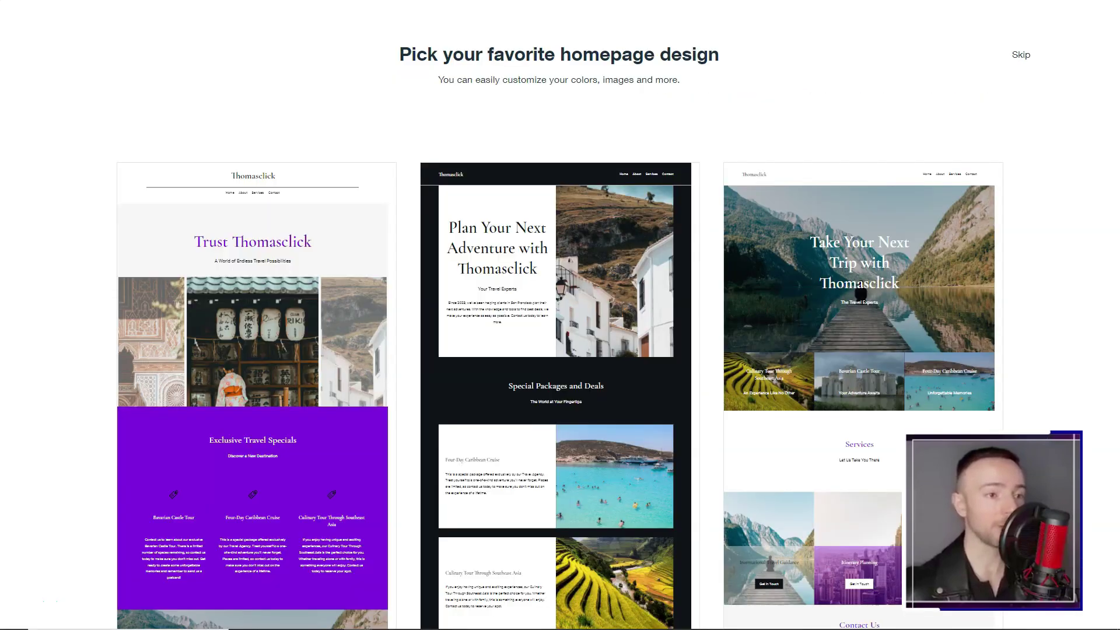
scroll(253, 379, "down", 6)
scroll(557, 380, "down", 1)
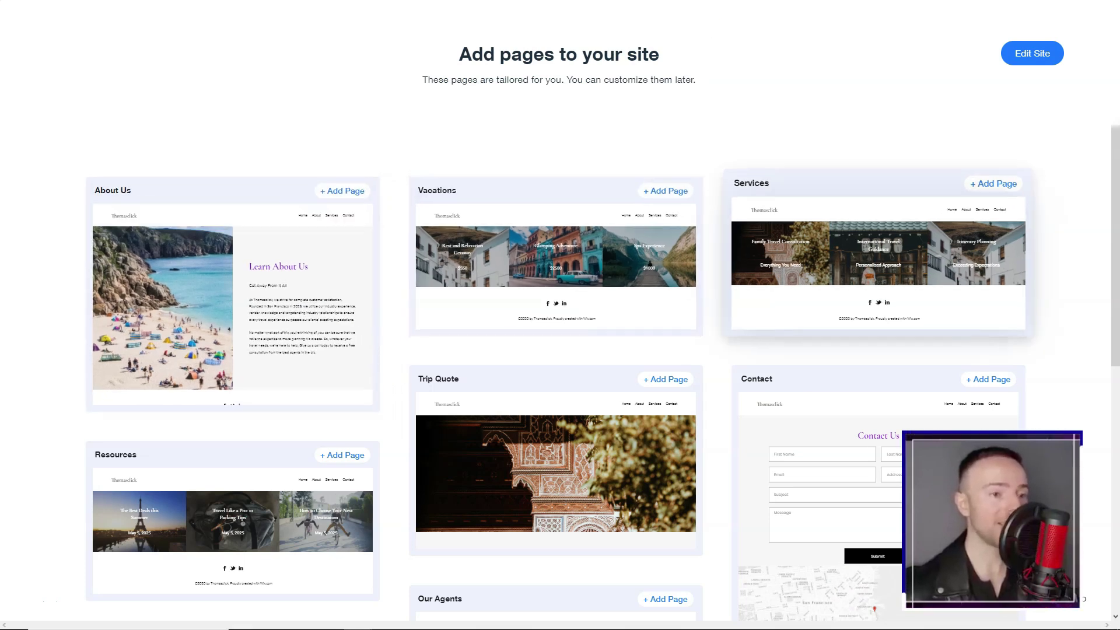
scroll(560, 350, "down", 6)
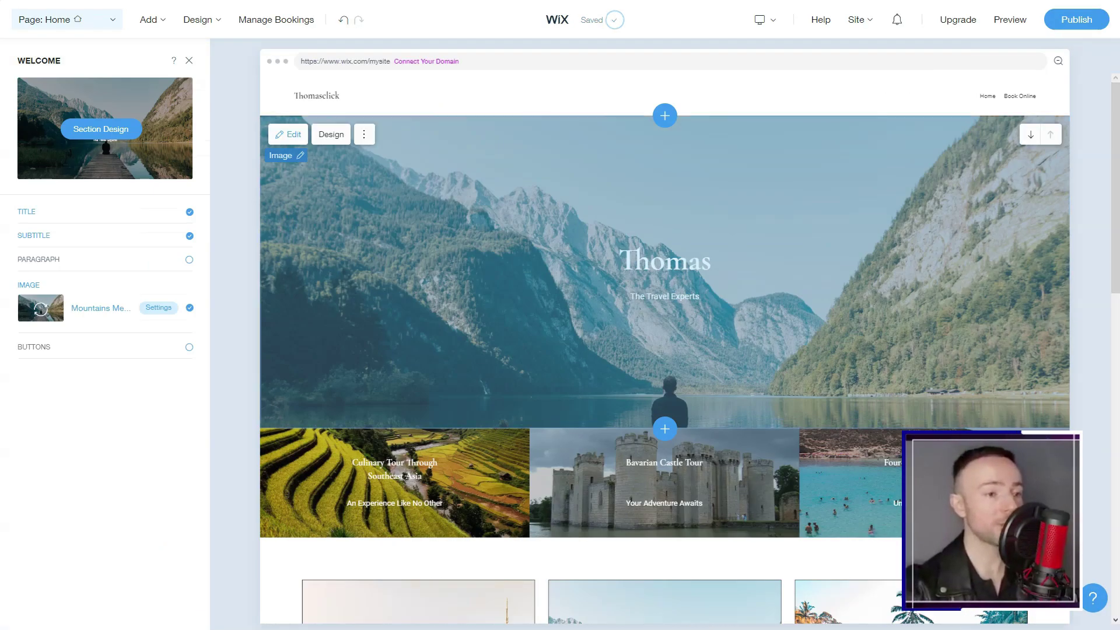
Step: Change the welcome section's title to "Take Your Next Trip with" followed by the owner's first name, and close the section settings
left_click(35, 211)
type("Take Your Next Trip with Thomas")
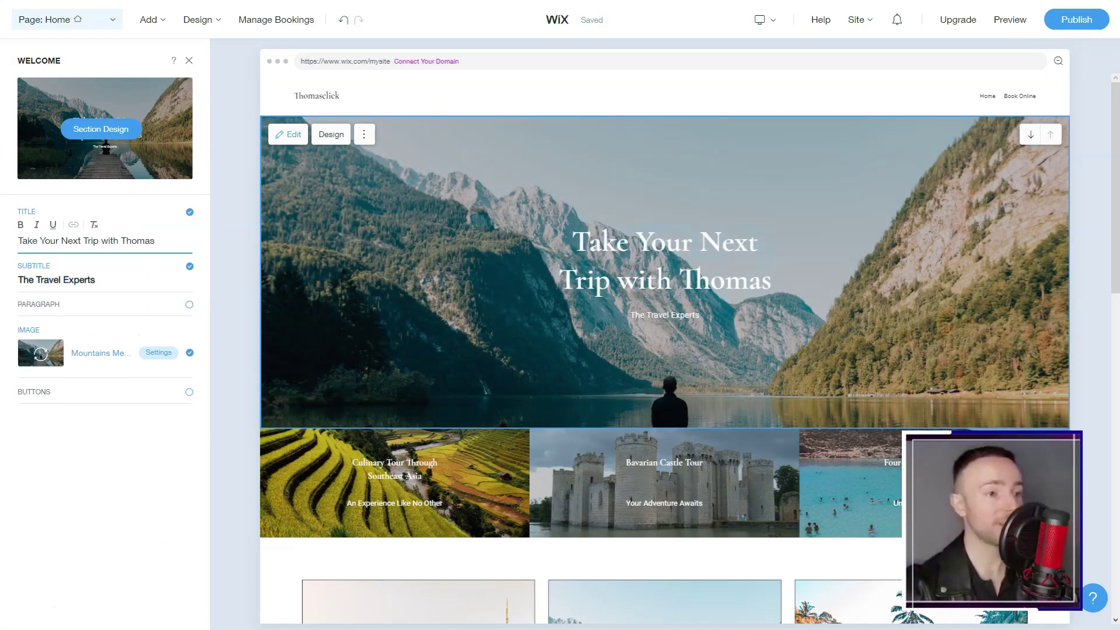
left_click(189, 61)
Step: Look through the home page, try the Soho theme and apply the Indie theme to the site
left_click_drag(1115, 175, 1116, 248)
scroll(560, 350, "down", 8)
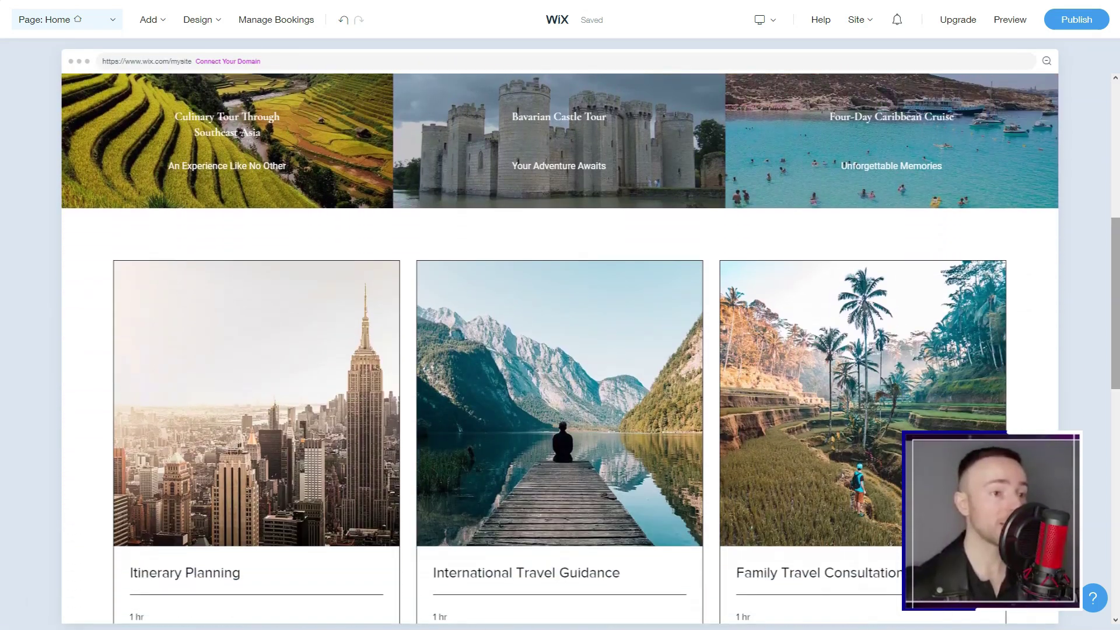
scroll(560, 350, "down", 5)
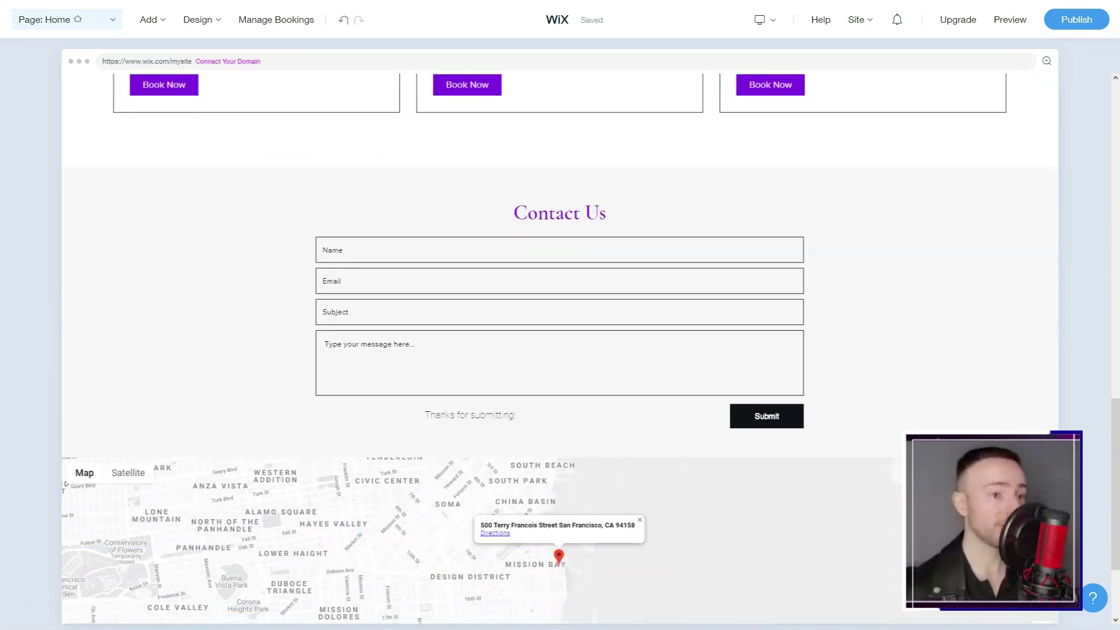
left_click(199, 51)
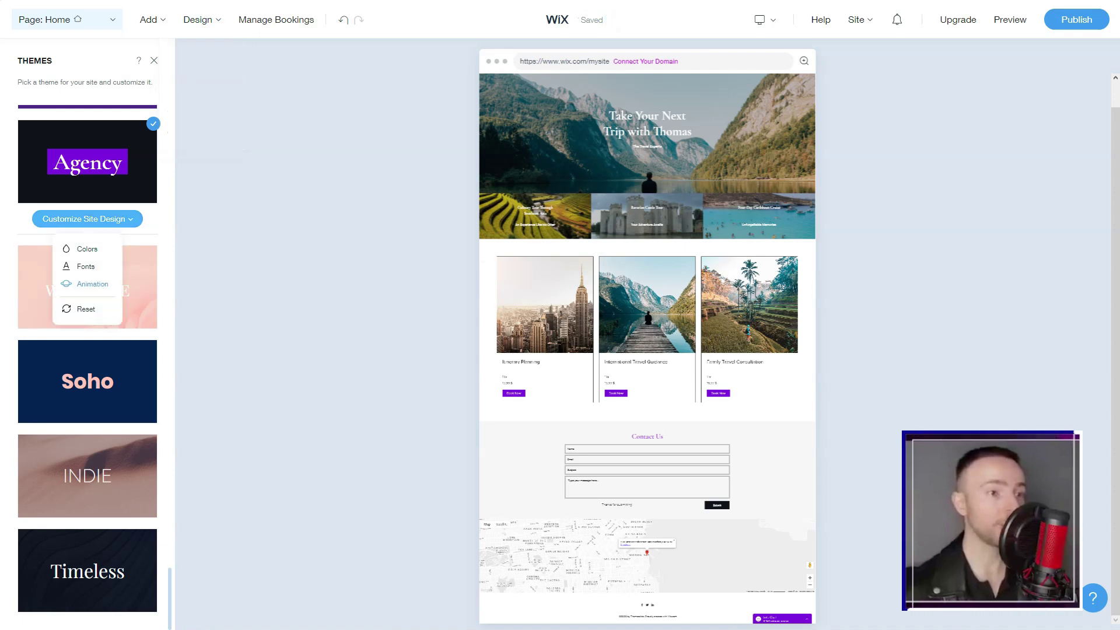
left_click(88, 381)
left_click(87, 476)
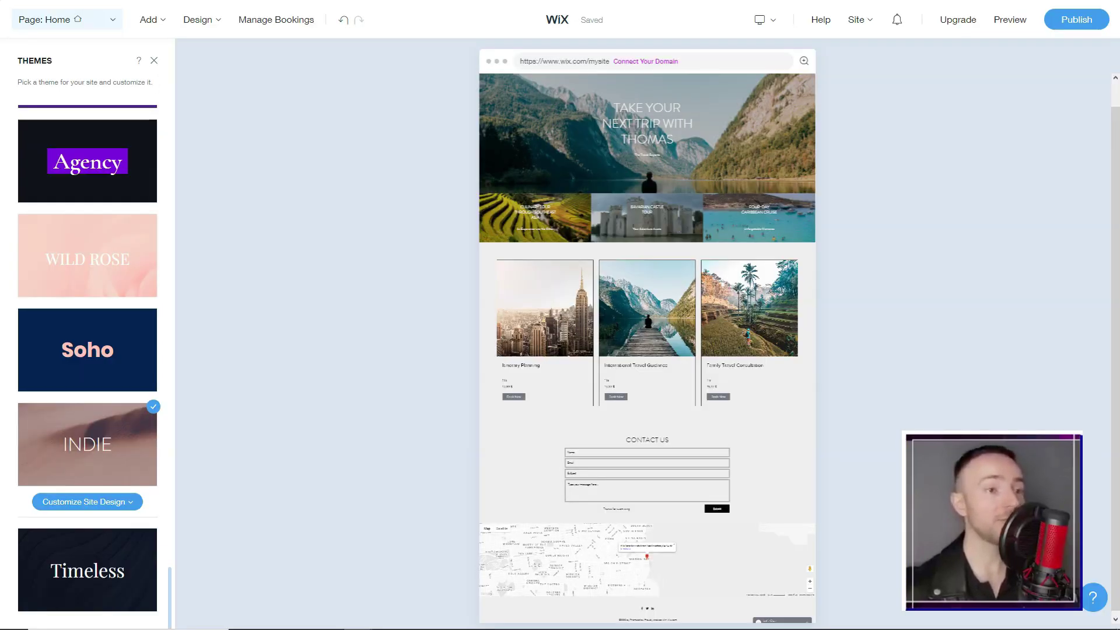
Step: View the site color palettes, and try the Float and None site animations
mouse_move(198, 19)
left_click(192, 74)
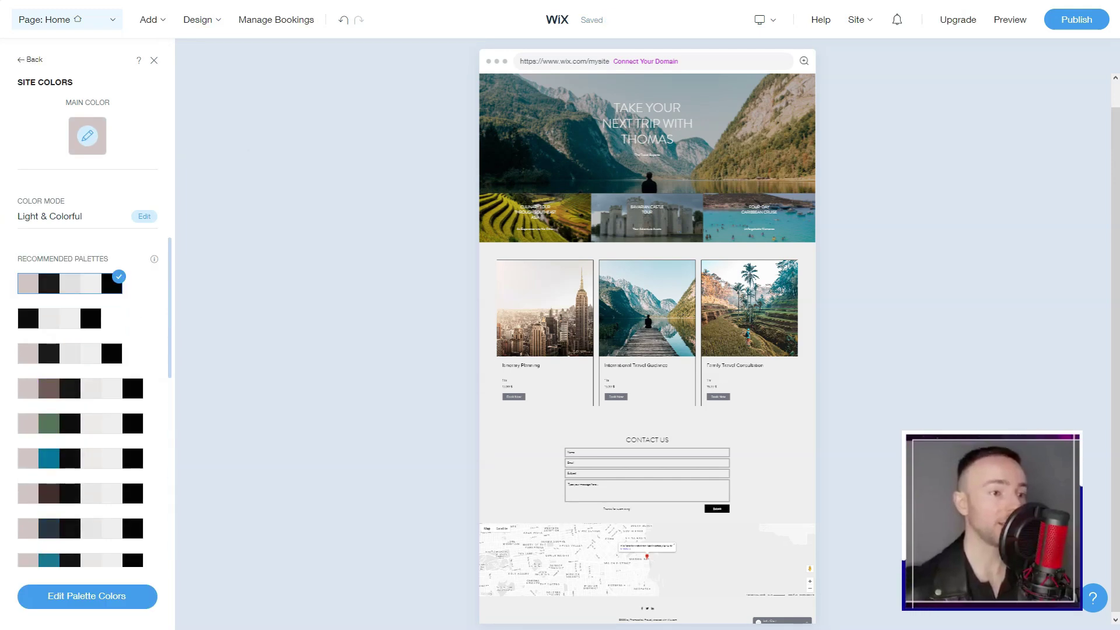
mouse_move(198, 19)
left_click(193, 110)
left_click(134, 135)
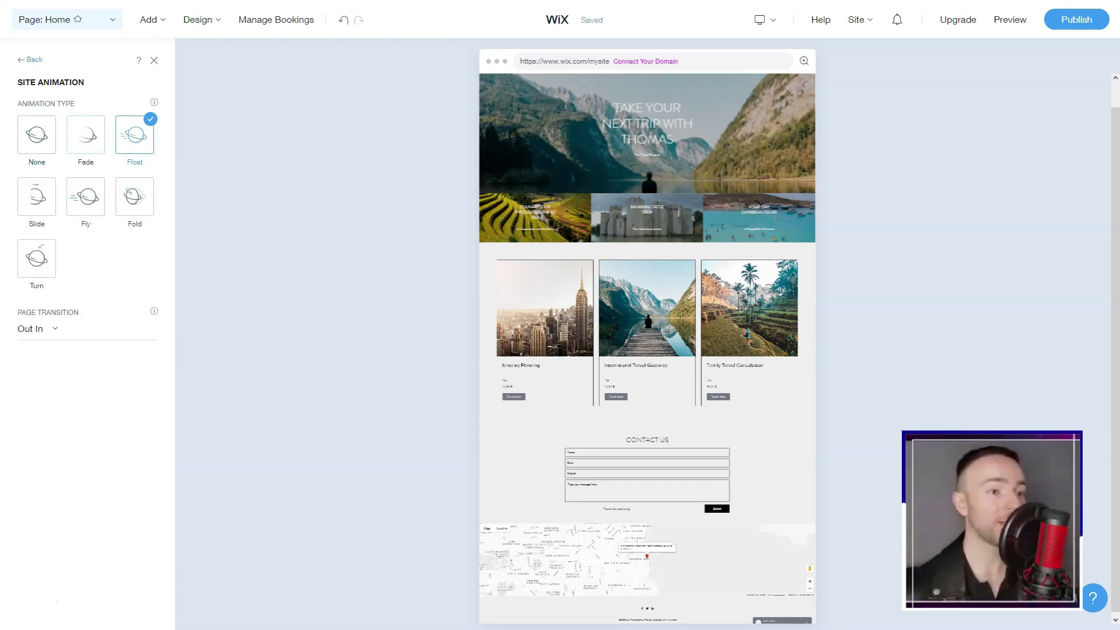
left_click(37, 135)
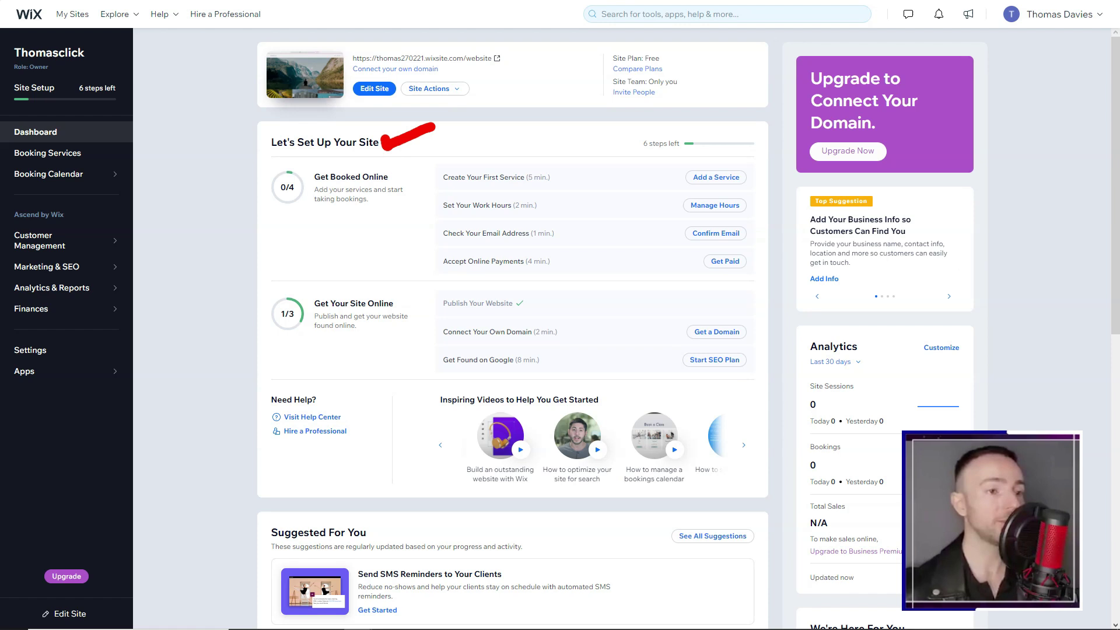
Step: Review the site dashboard's setup tasks and the Marketing Home's campaign, automated email, social post and video tools
scroll(512, 327, "down", 8)
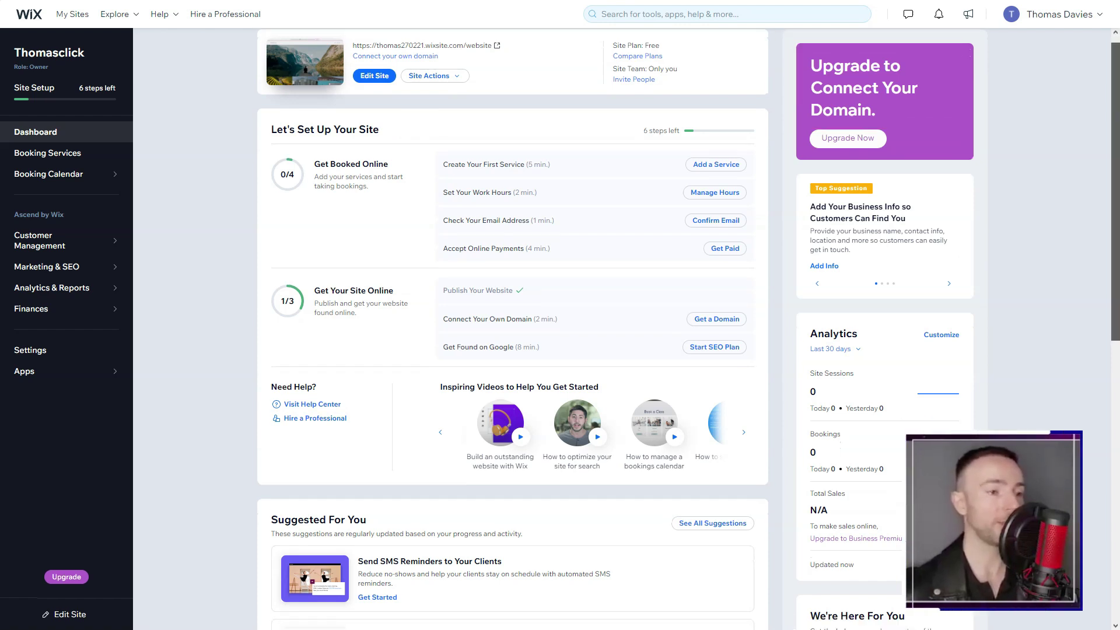
scroll(512, 326, "down", 2)
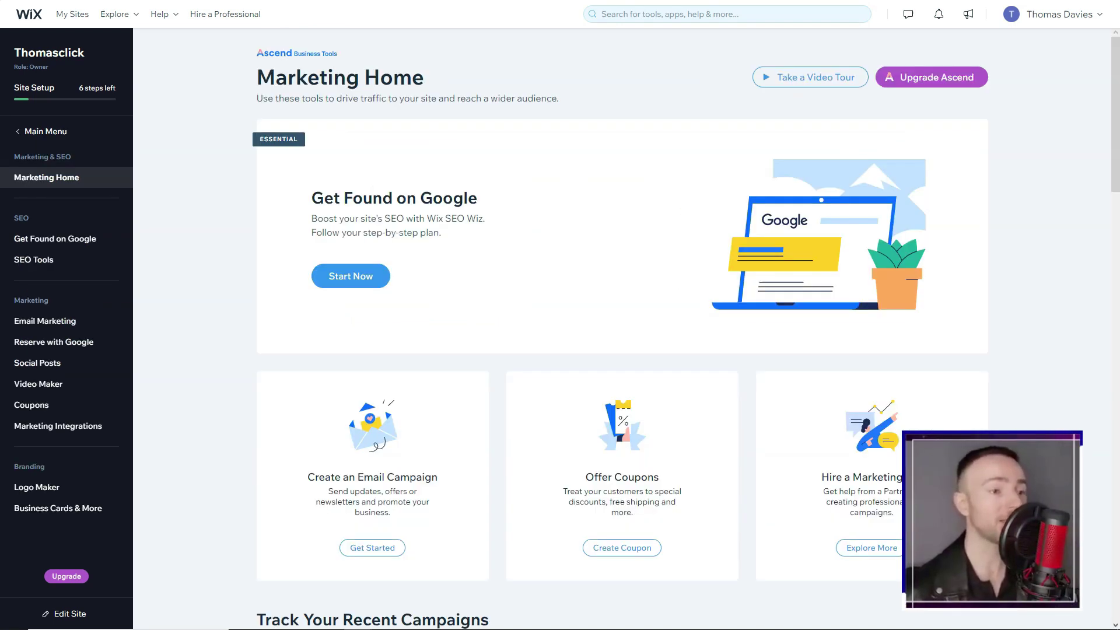
scroll(622, 344, "down", 3)
scroll(622, 345, "down", 2)
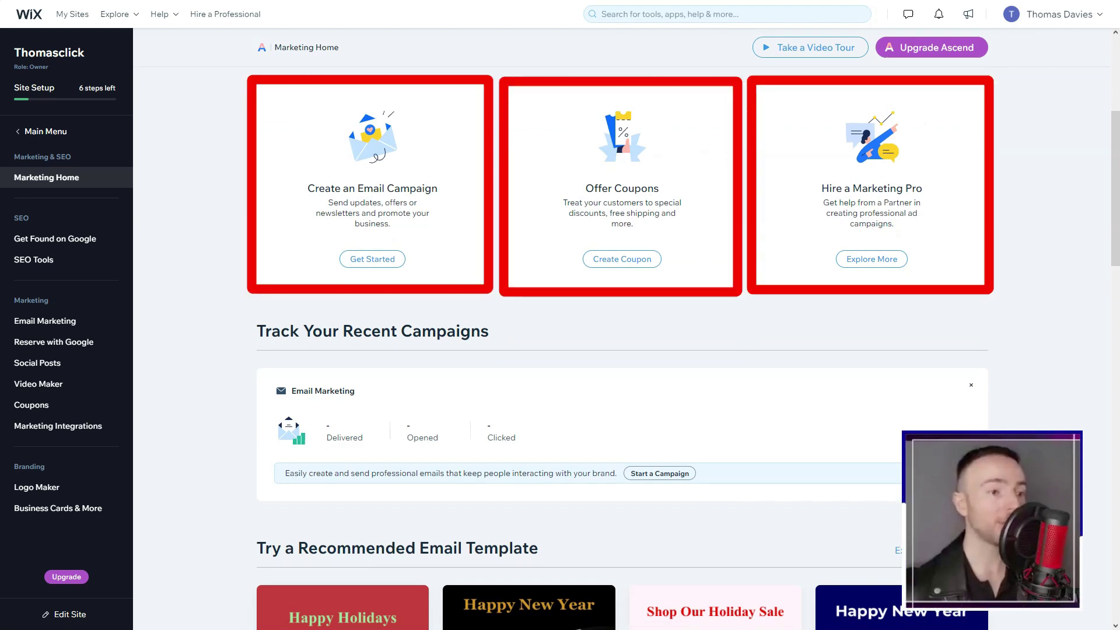
scroll(622, 344, "down", 7)
scroll(621, 344, "down", 5)
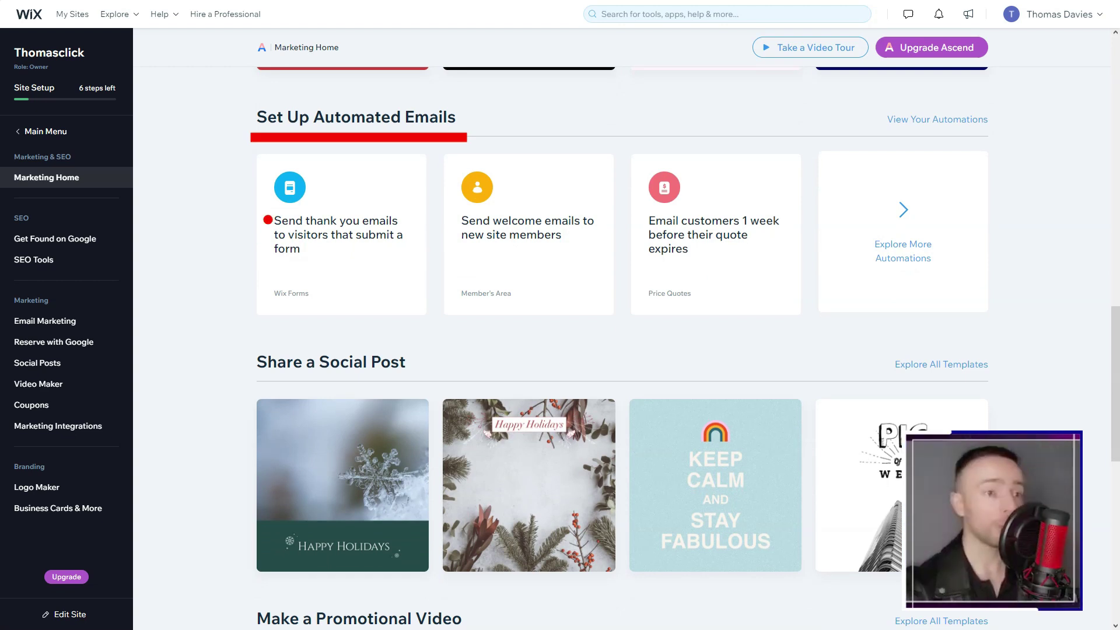
scroll(622, 344, "down", 4)
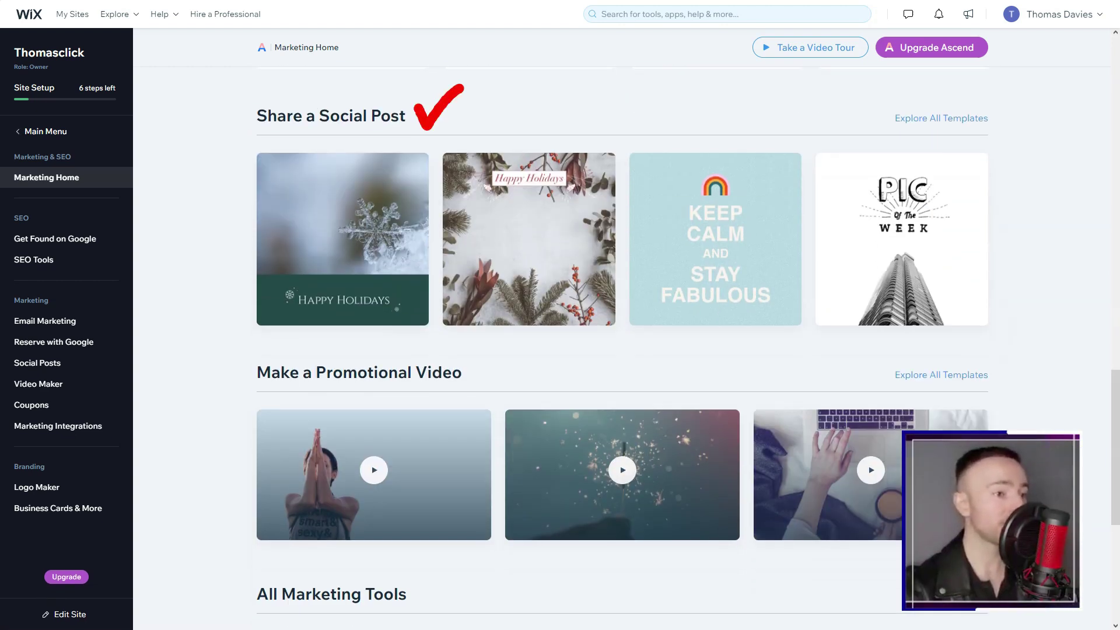
scroll(622, 344, "down", 6)
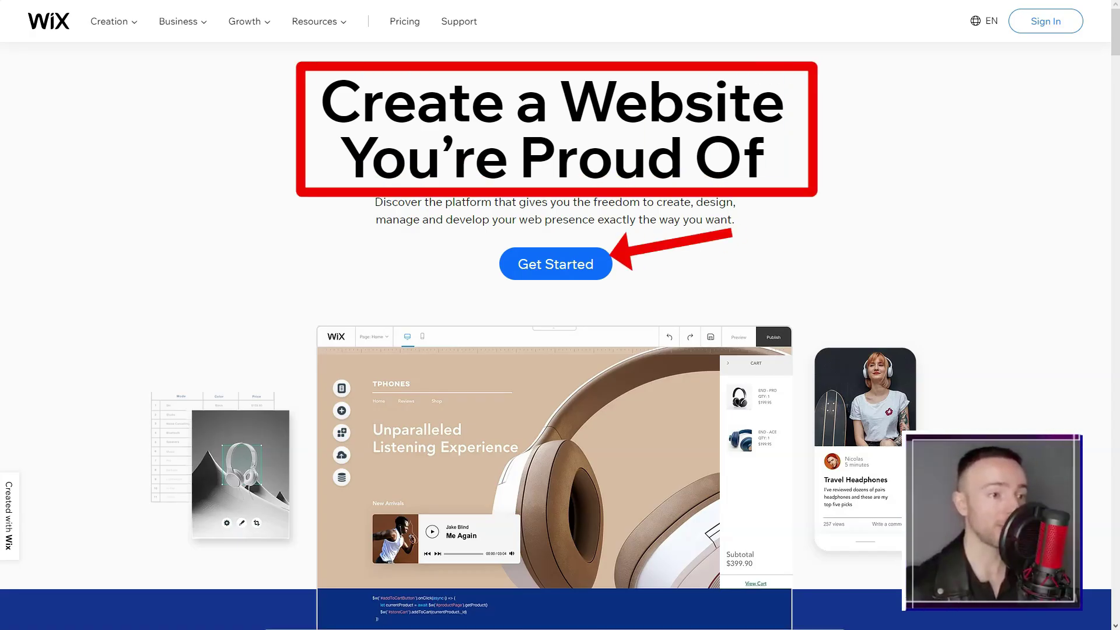
Step: Read the Wix home page sections on building a site, Wix Editor, Wix ADI, Corvid and professional website features
left_click_drag(1116, 32, 1115, 78)
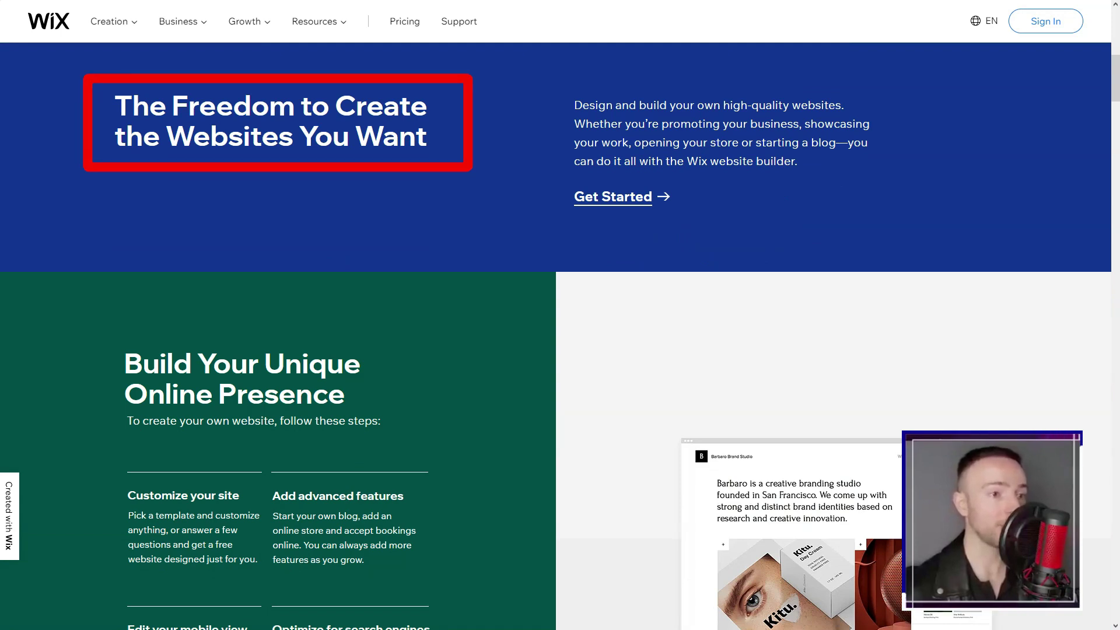
scroll(560, 336, "down", 4)
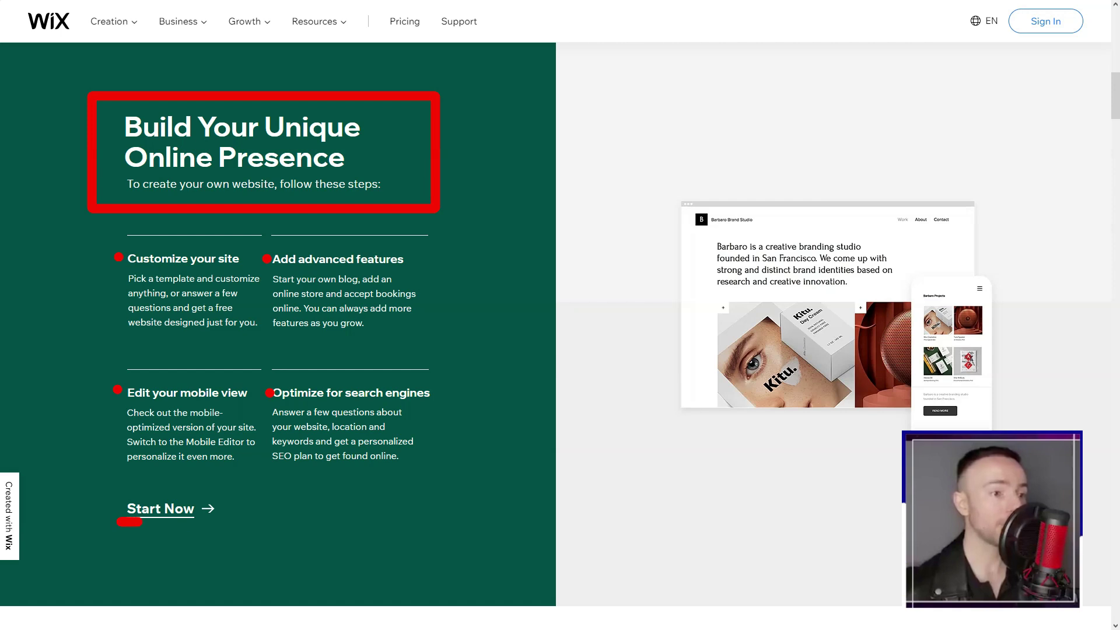
scroll(560, 337, "down", 10)
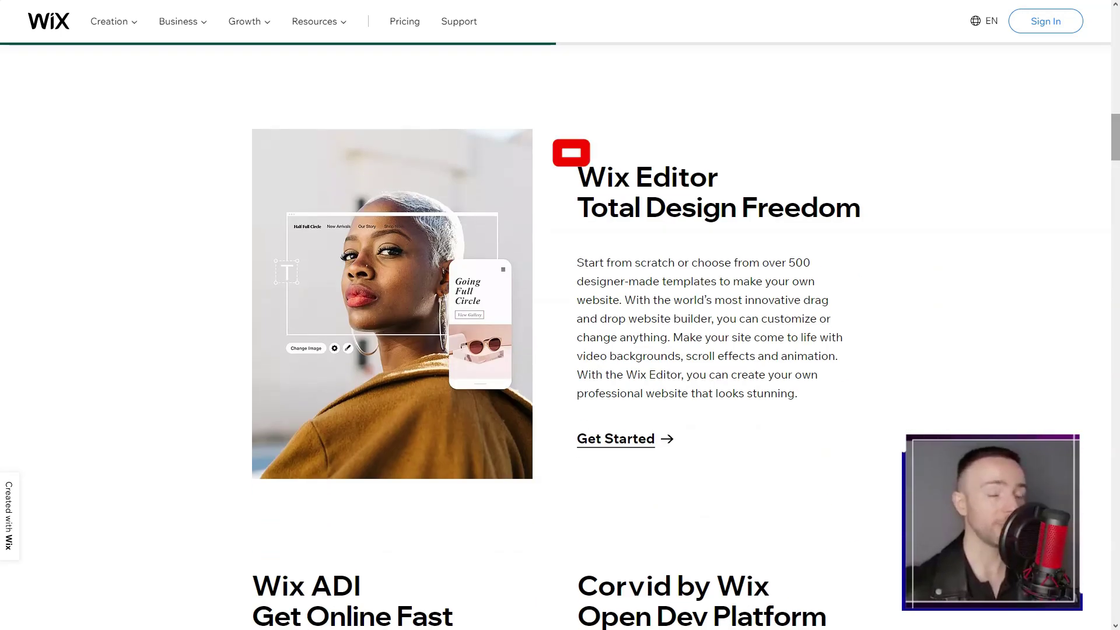
scroll(560, 337, "down", 8)
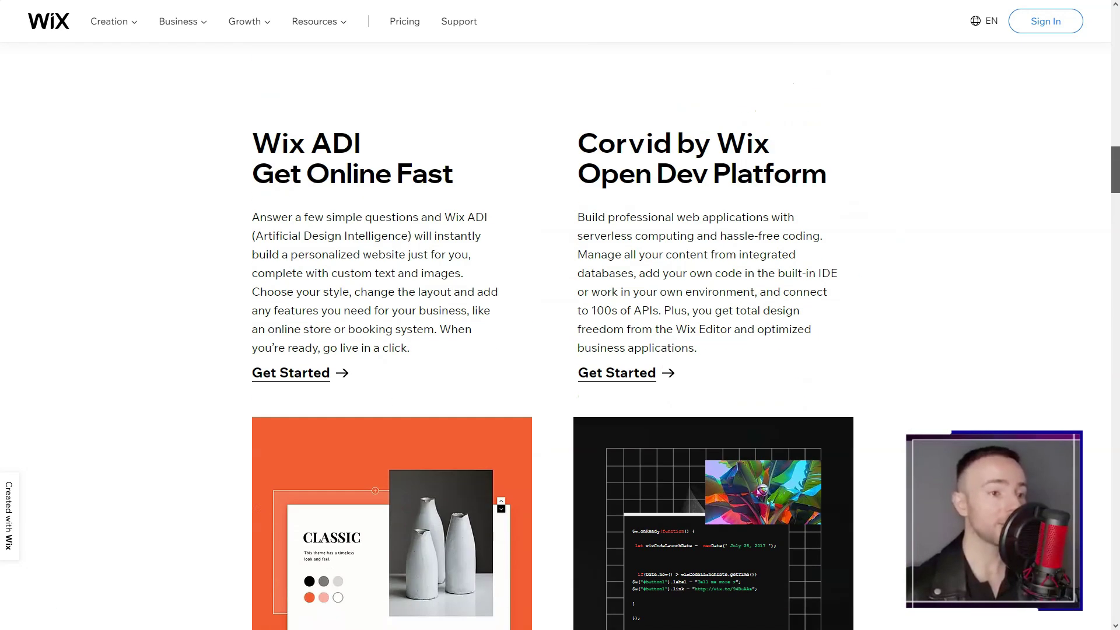
scroll(560, 337, "down", 8)
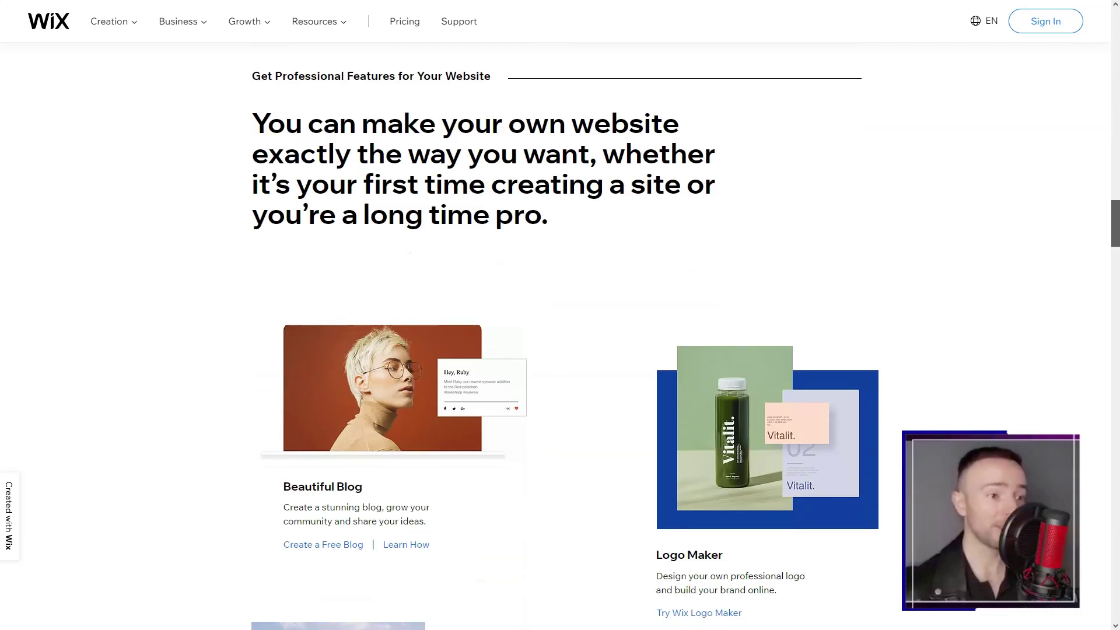
scroll(560, 337, "down", 4)
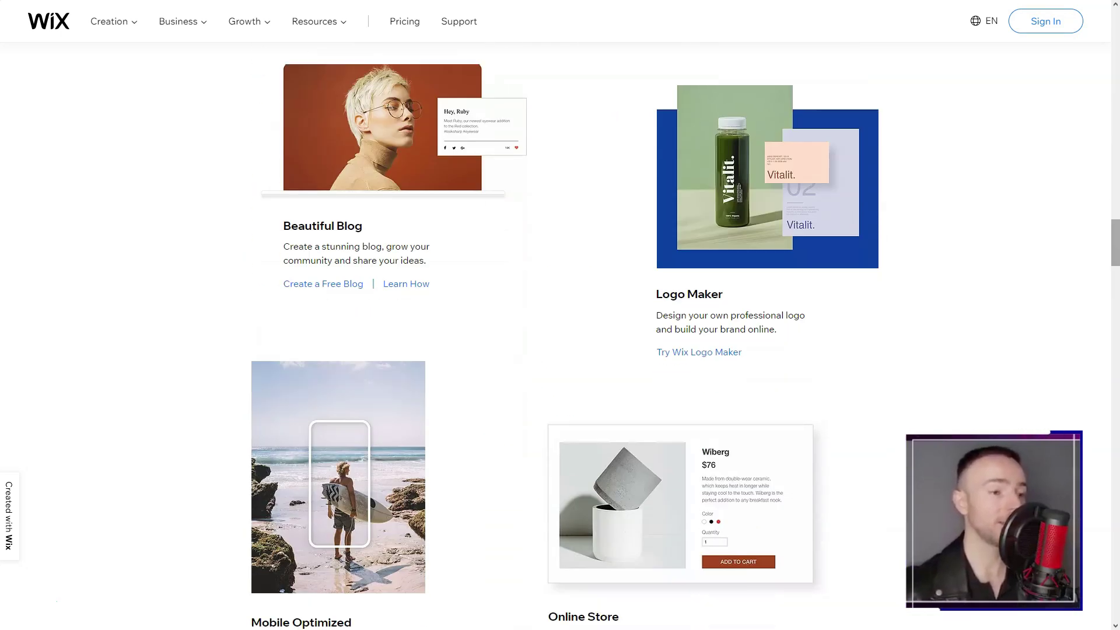
scroll(560, 337, "down", 5)
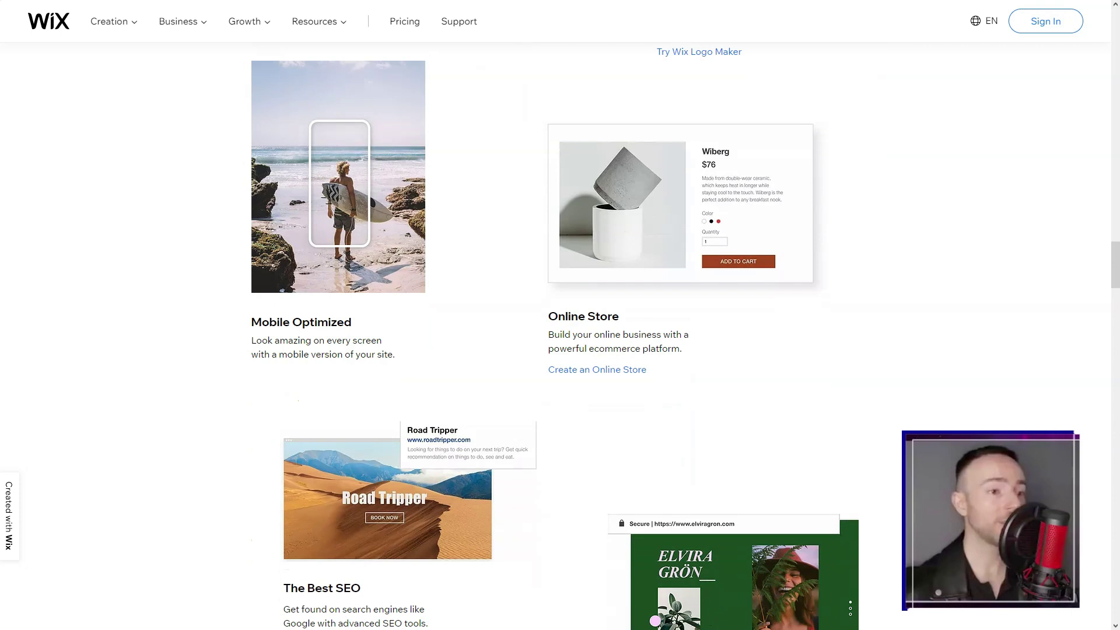
scroll(560, 337, "down", 5)
scroll(560, 337, "down", 7)
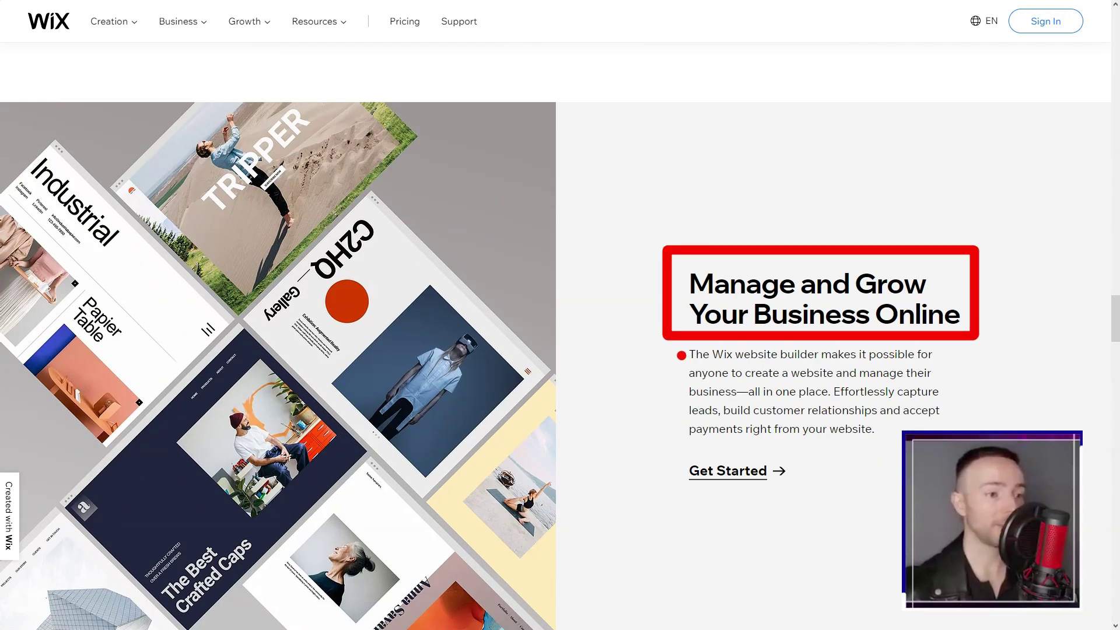
Step: Read the Wix home page sections on why to choose Wix, creating a free website, templates and common questions
scroll(560, 337, "down", 10)
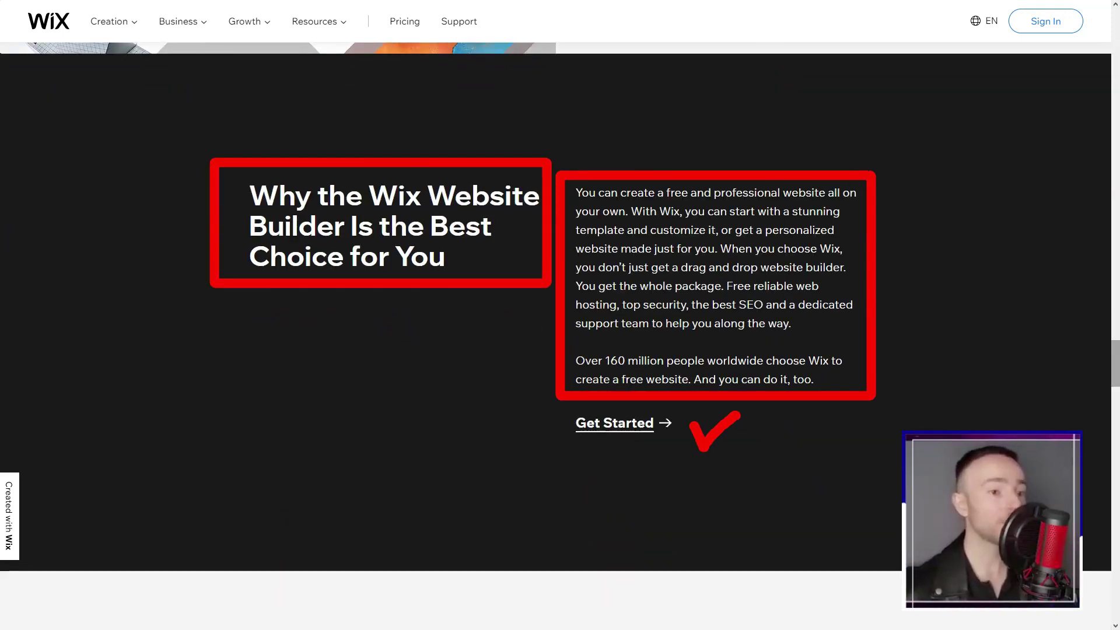
scroll(560, 315, "down", 9)
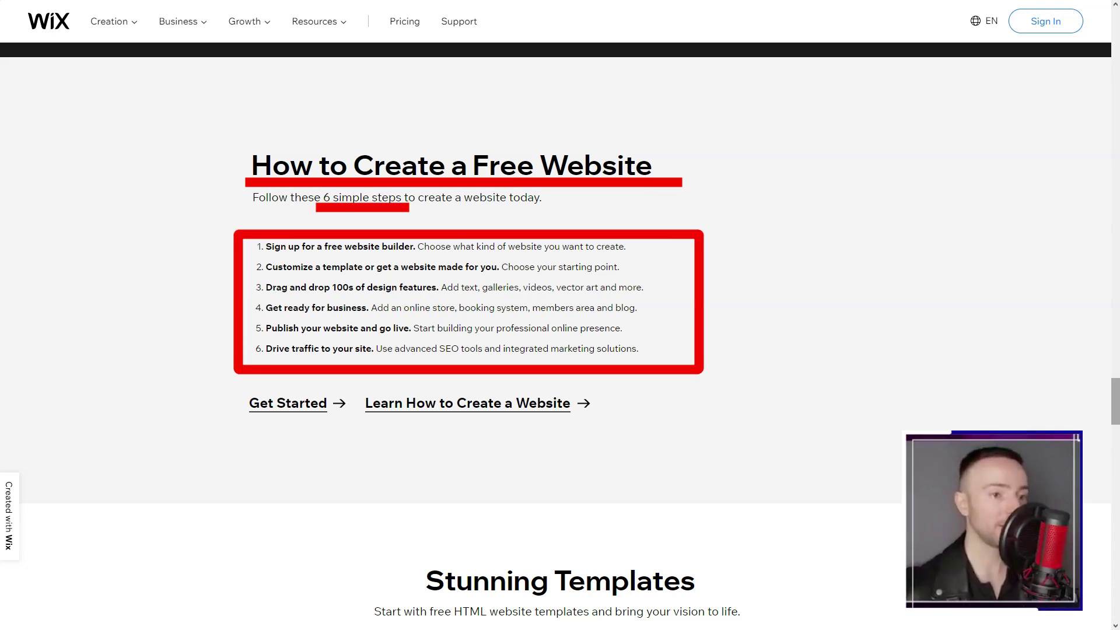
scroll(560, 315, "down", 8)
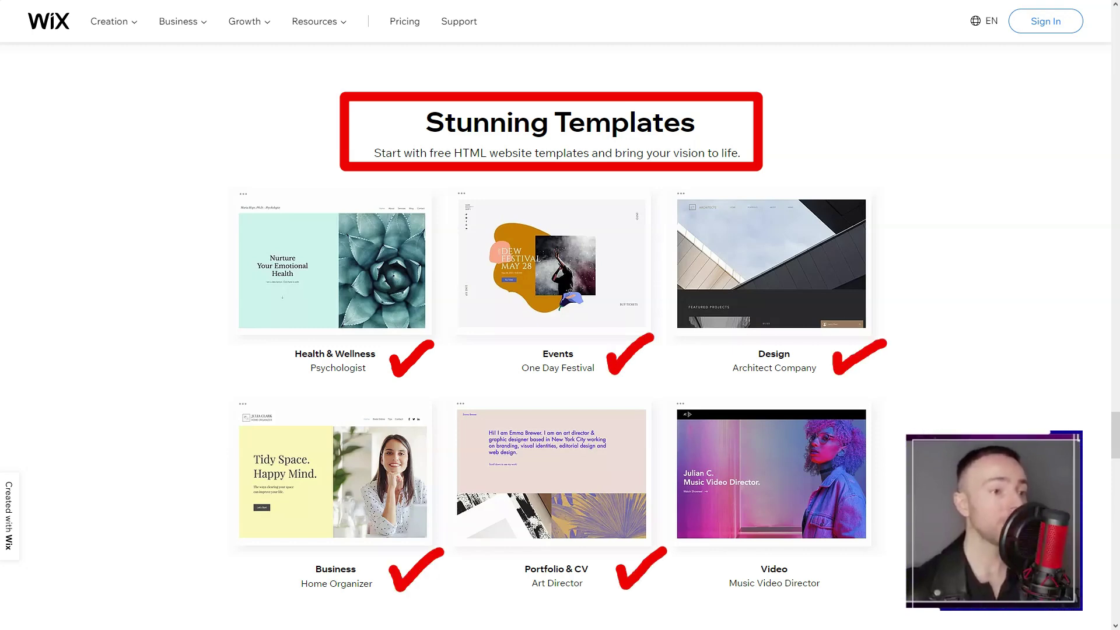
scroll(560, 315, "down", 10)
scroll(560, 315, "down", 8)
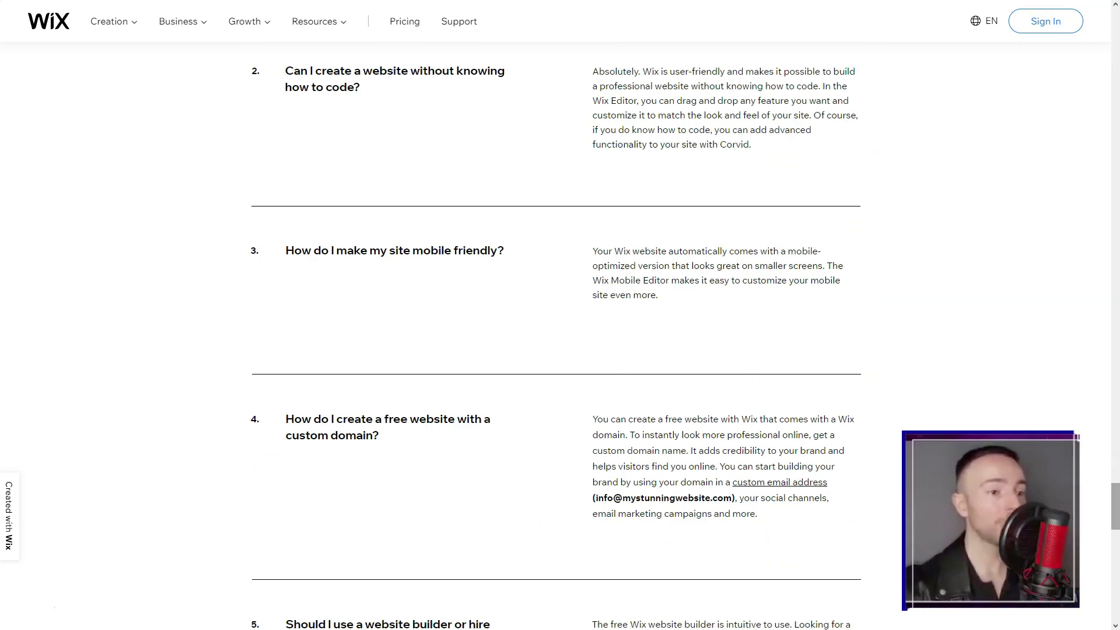
scroll(560, 315, "down", 15)
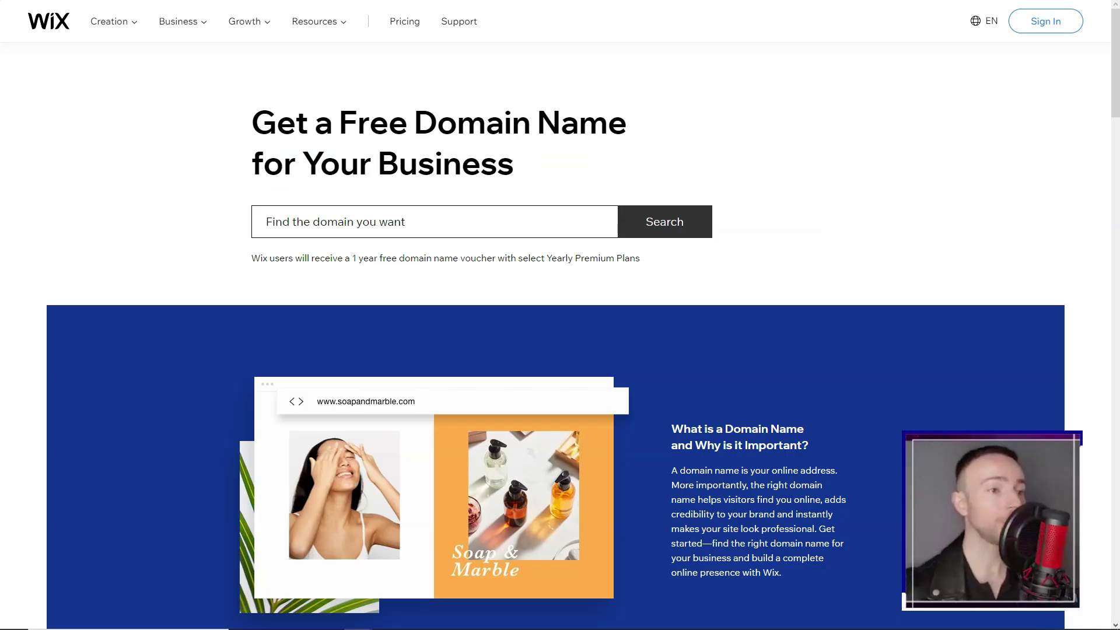
Step: Read the Wix domain page on what a domain is, why to get it through Wix, building an online presence and domain questions
scroll(692, 214, "down", 5)
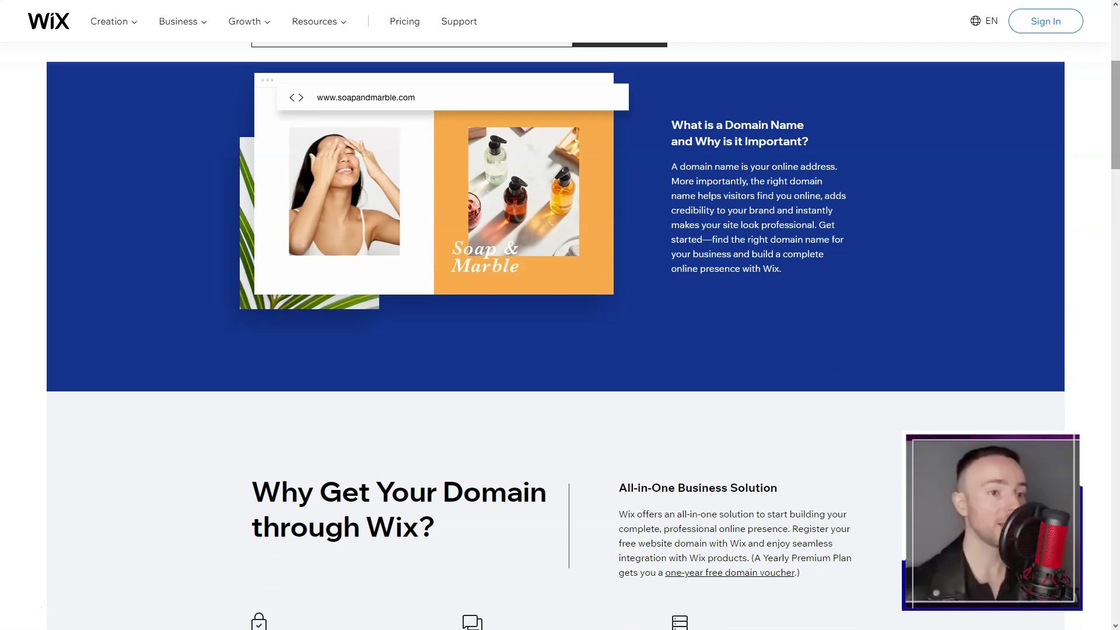
scroll(561, 315, "down", 6)
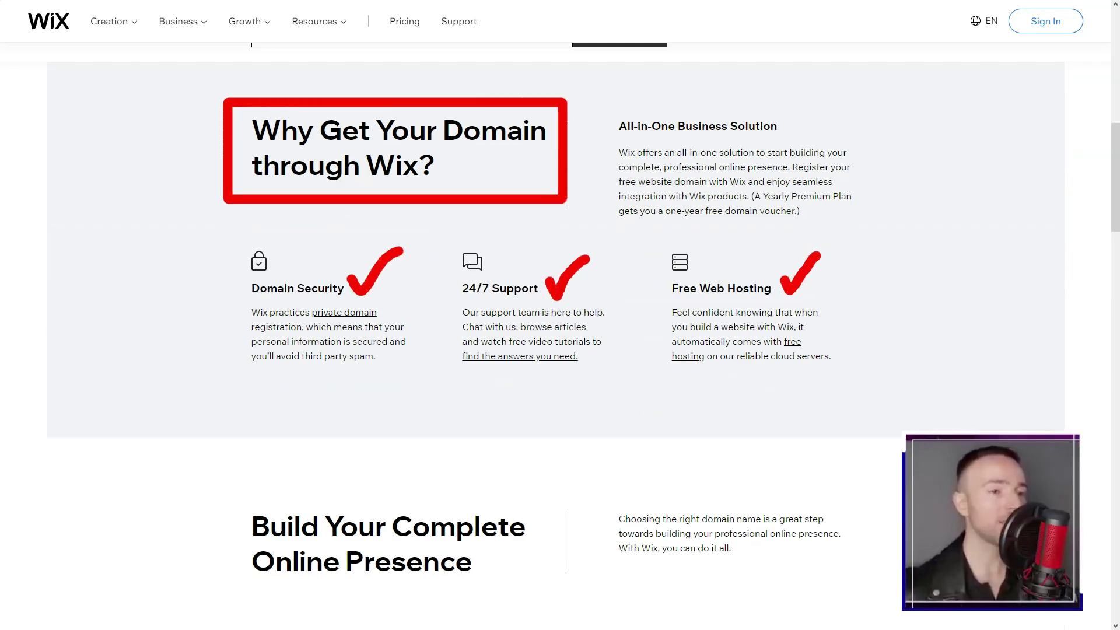
scroll(560, 315, "down", 7)
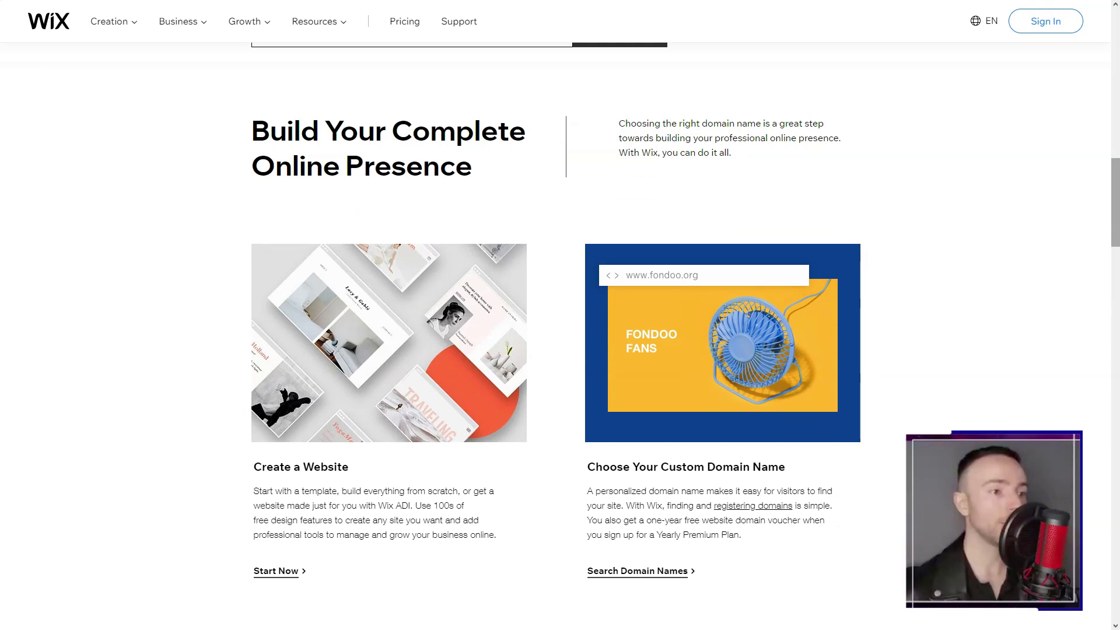
scroll(560, 315, "down", 20)
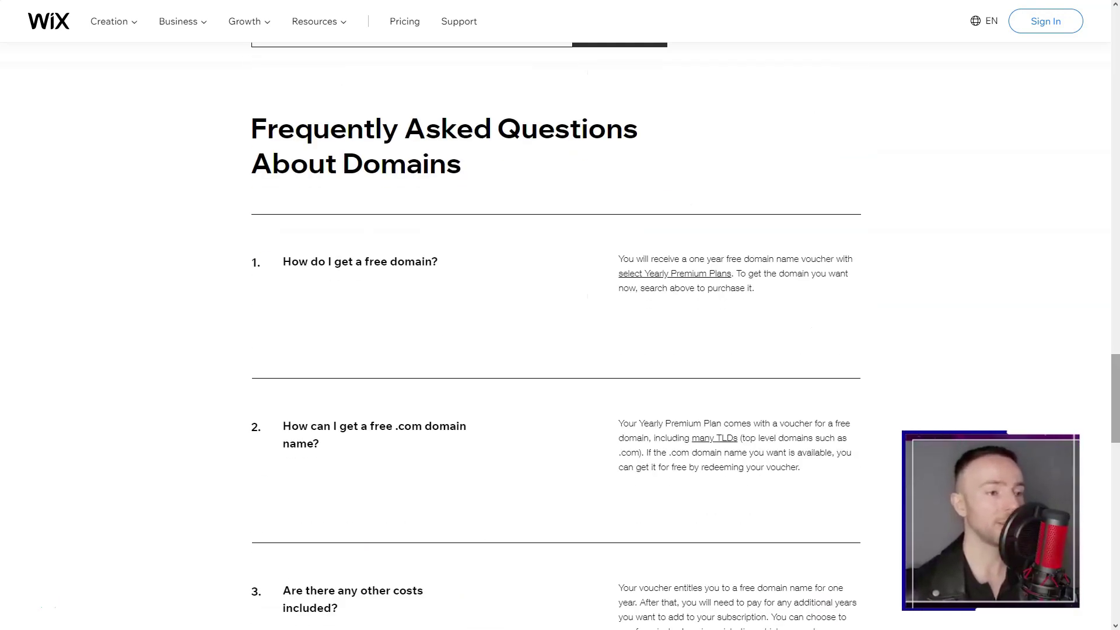
scroll(560, 315, "down", 14)
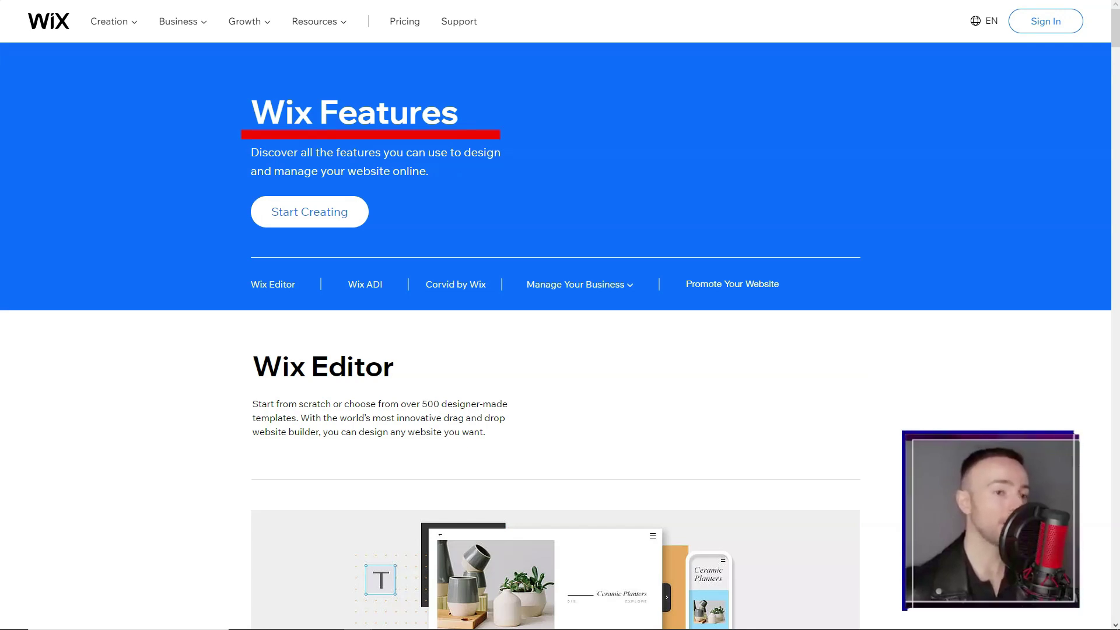
Step: Read the Wix Features page sections on Wix Editor, Wix ADI, Corvid by Wix and professional website features
scroll(560, 315, "down", 5)
scroll(560, 315, "down", 7)
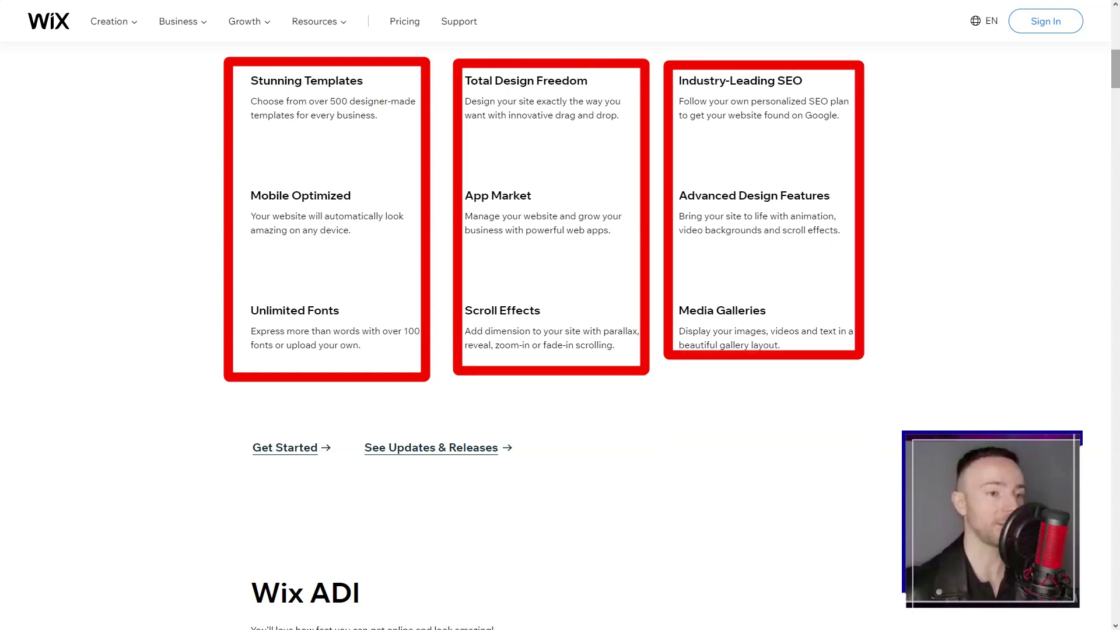
scroll(561, 315, "down", 8)
scroll(560, 315, "down", 7)
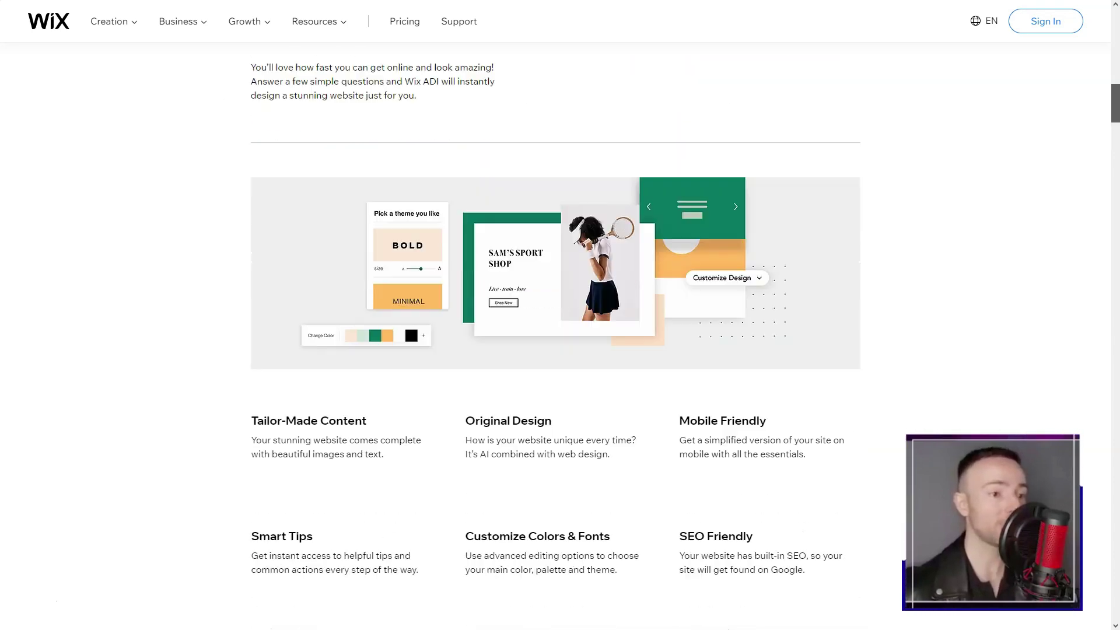
scroll(560, 315, "down", 7)
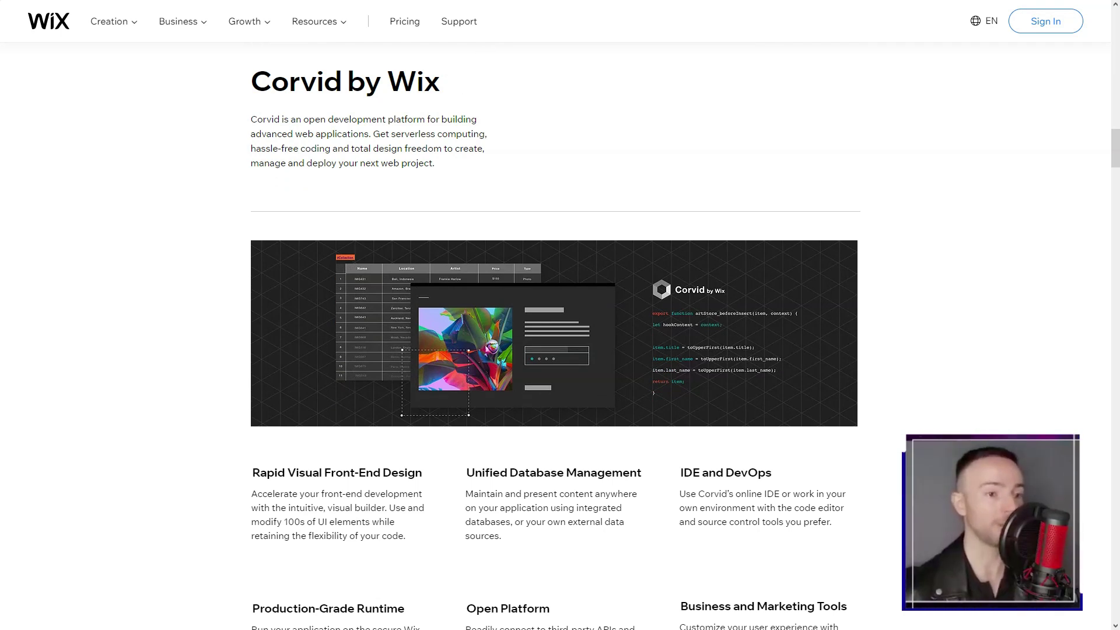
scroll(560, 315, "down", 6)
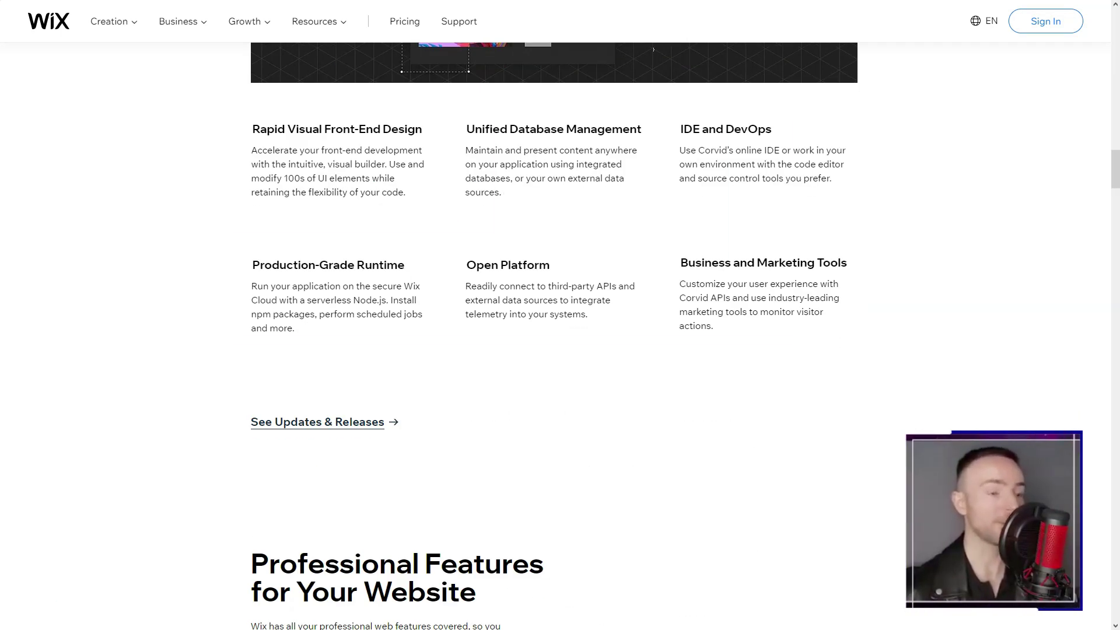
scroll(560, 315, "down", 8)
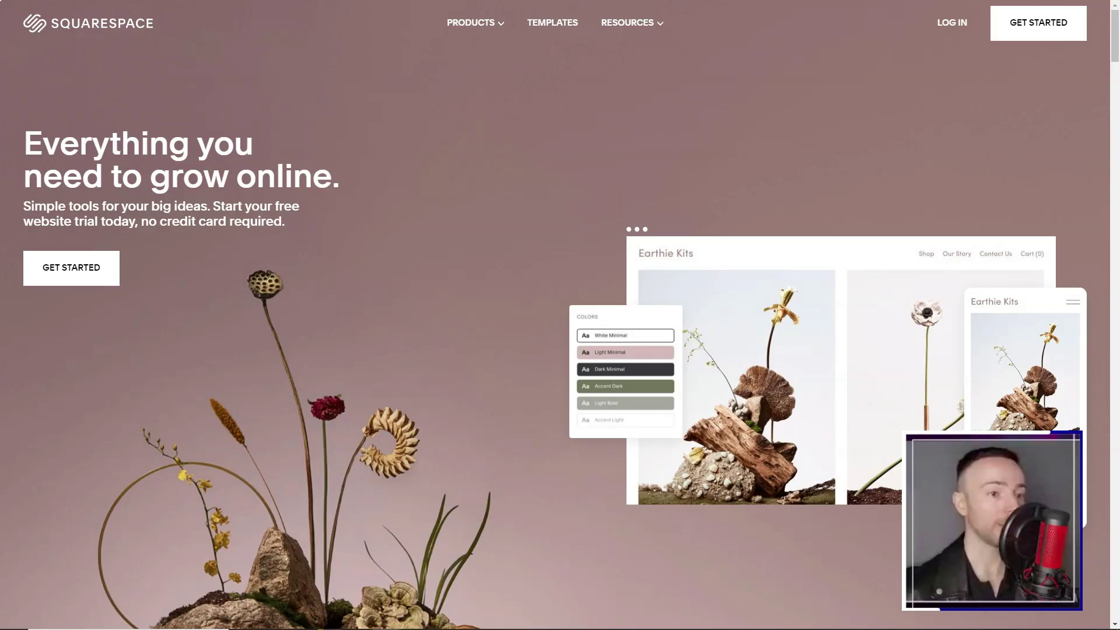
Step: Read the Squarespace home page sections on turning ideas into reality, creating a website, how it works and getting started
scroll(560, 316, "down", 10)
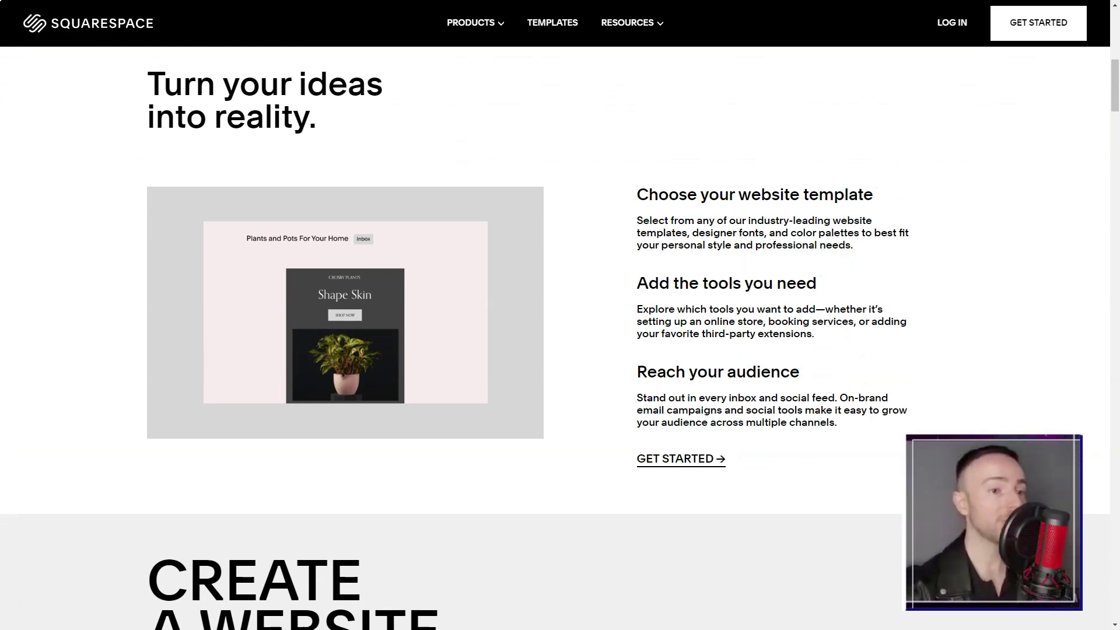
scroll(560, 315, "down", 8)
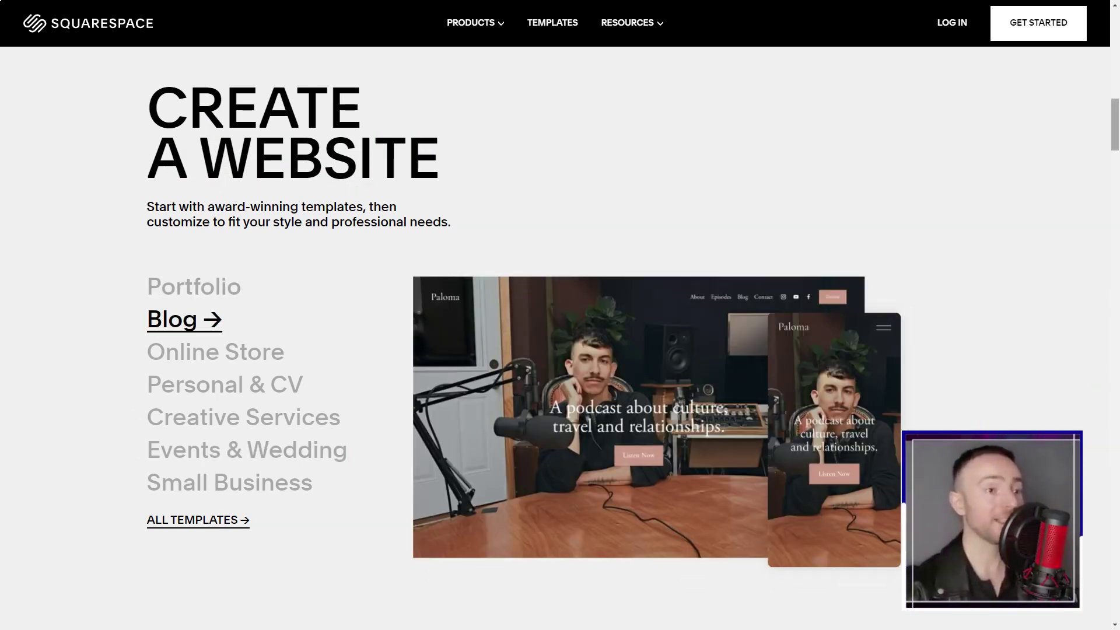
scroll(560, 315, "down", 5)
scroll(560, 315, "down", 5)
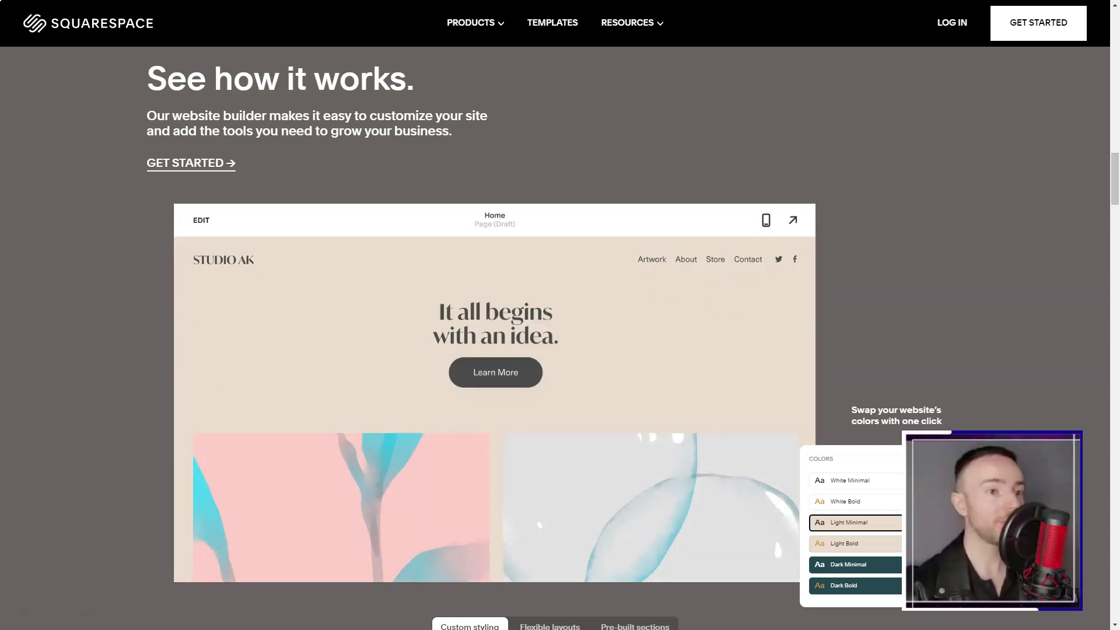
scroll(560, 315, "down", 10)
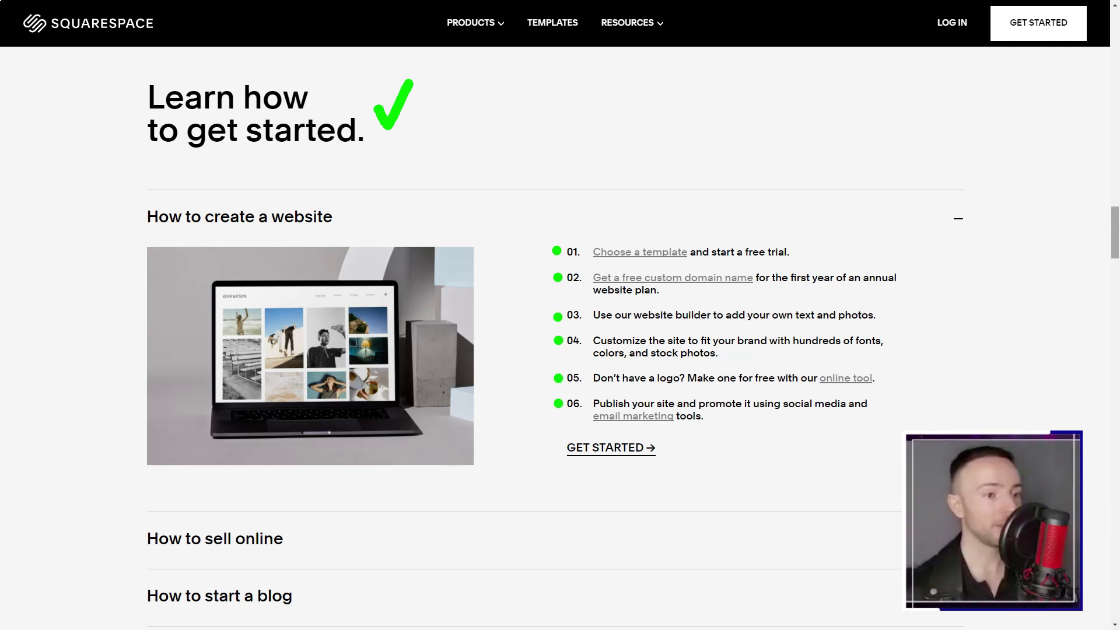
scroll(560, 316, "down", 15)
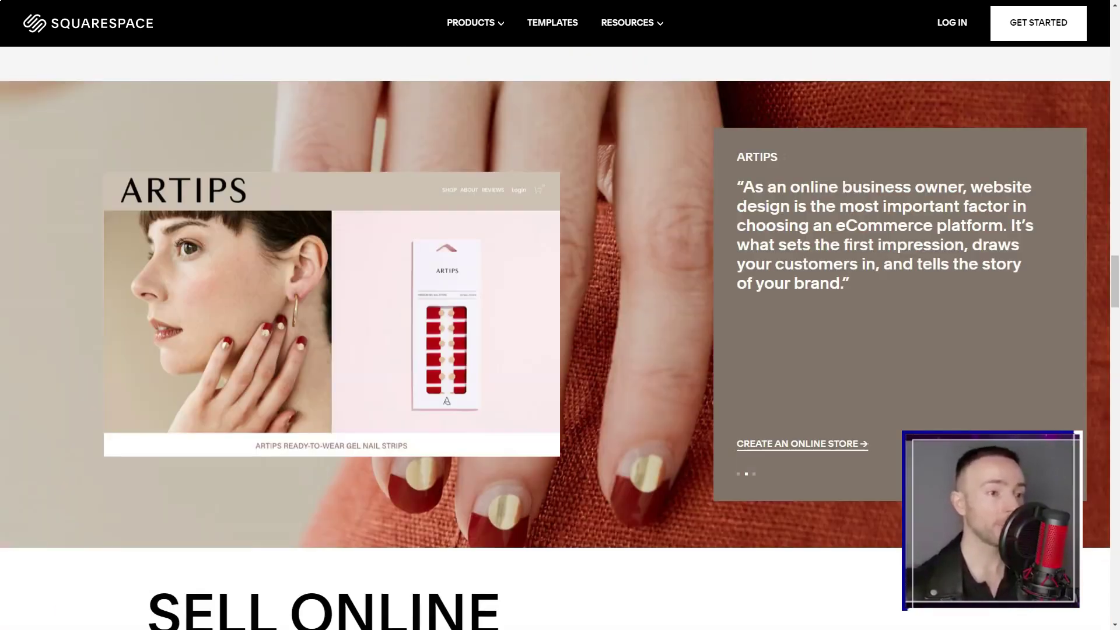
Step: Read the Squarespace home page sections on selling online, site extensions, marketing a business, customer examples and blog articles
scroll(560, 315, "down", 8)
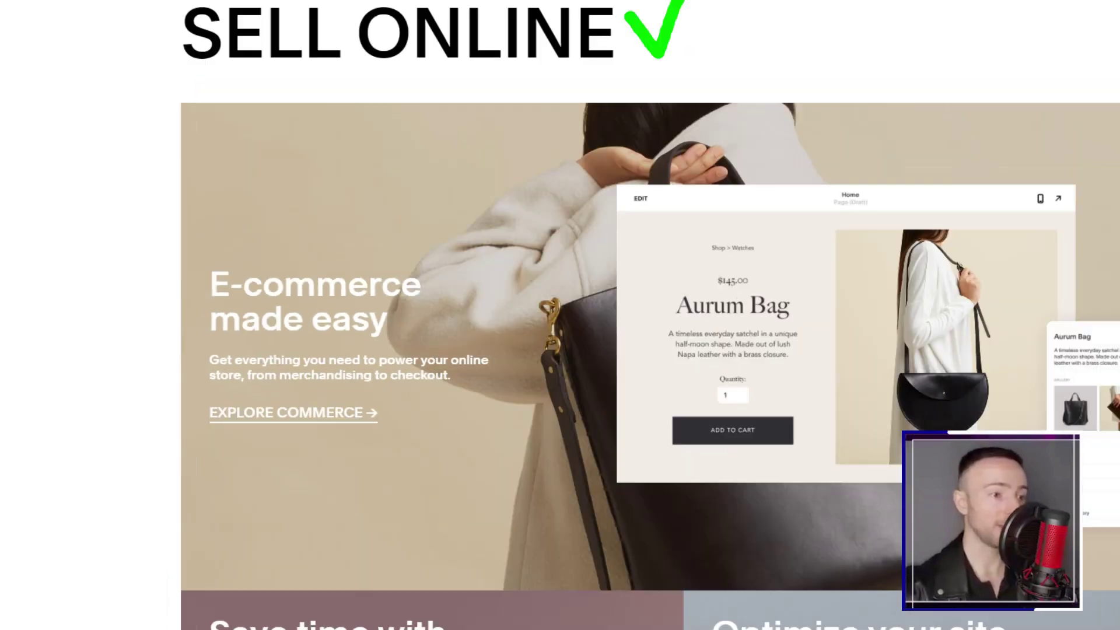
scroll(560, 315, "down", 8)
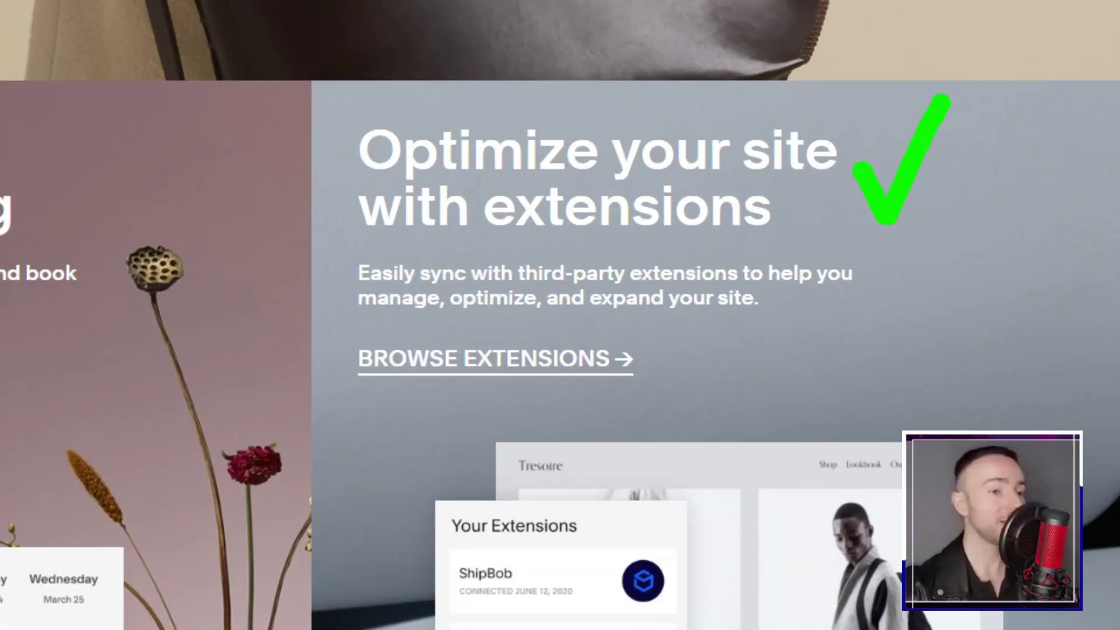
scroll(560, 315, "down", 7)
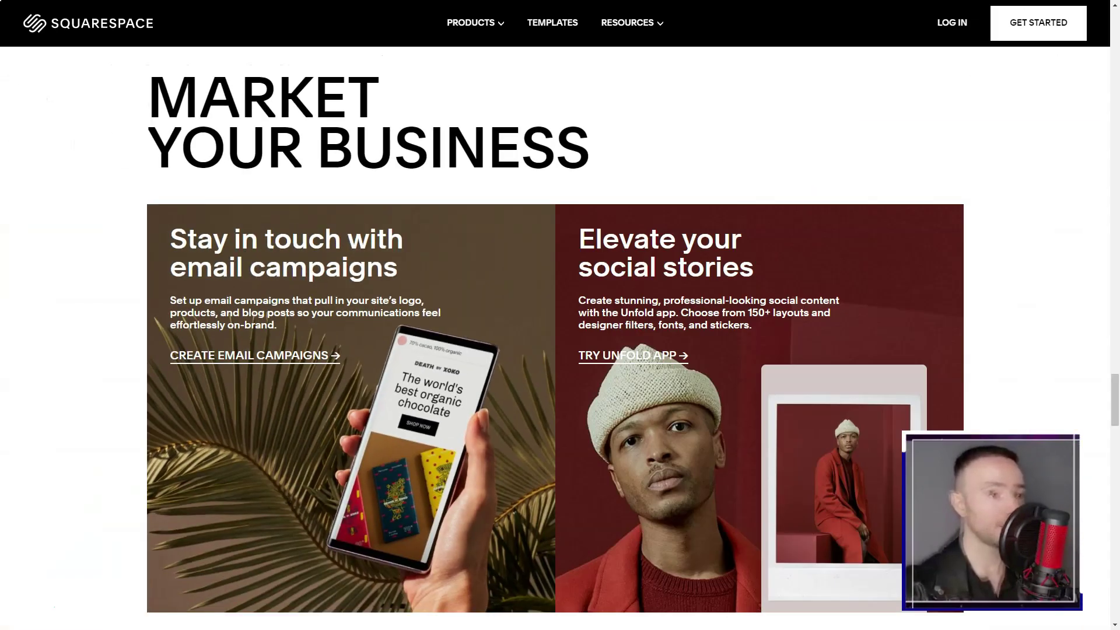
scroll(560, 338, "down", 9)
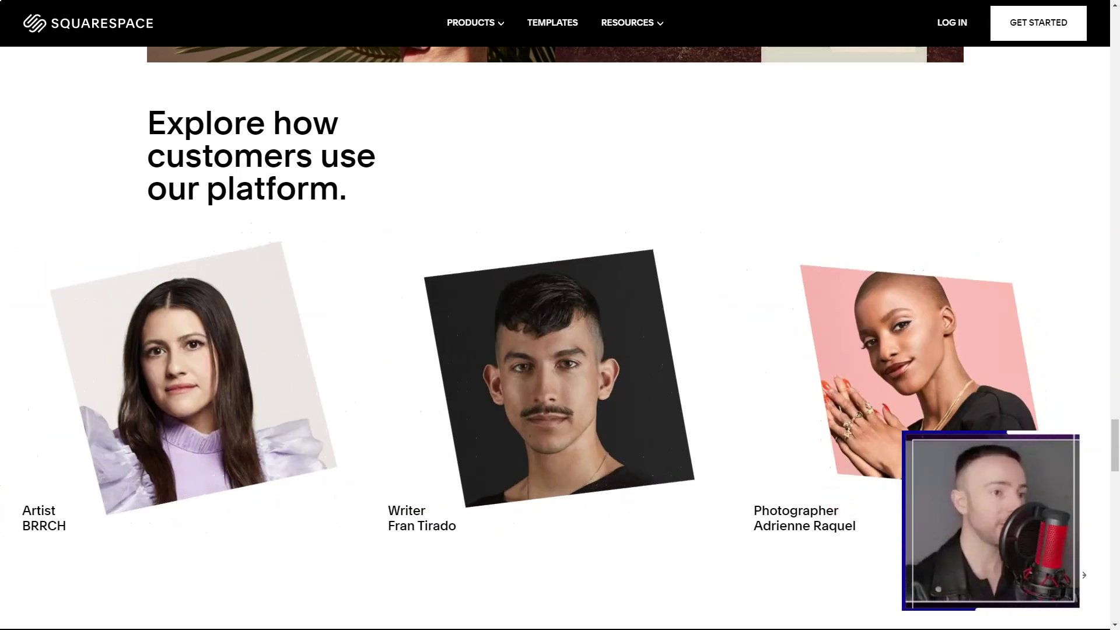
scroll(560, 338, "down", 8)
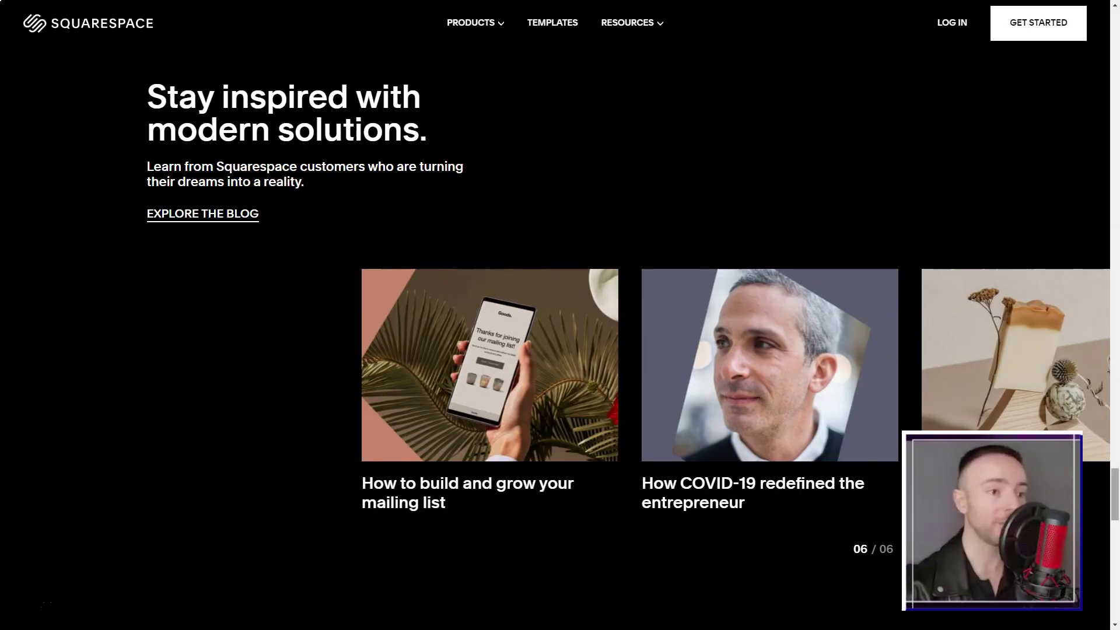
Step: Review Squarespace's 24/7 support section and expand its common questions, including the one on moving from another platform
scroll(560, 315, "down", 5)
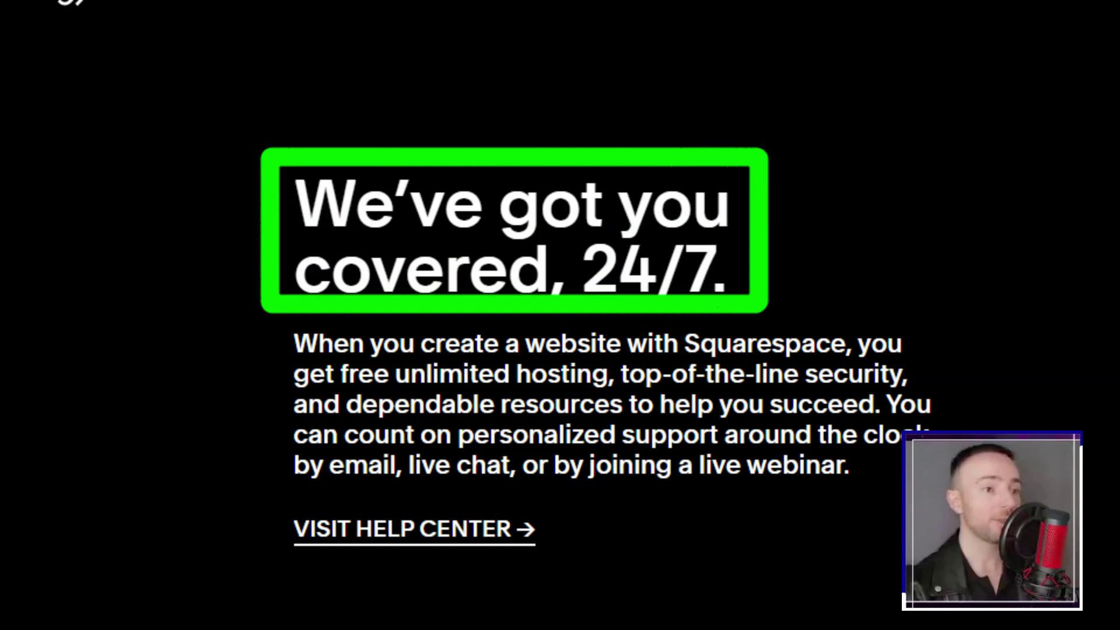
left_click(959, 221)
left_click(959, 429)
left_click(959, 553)
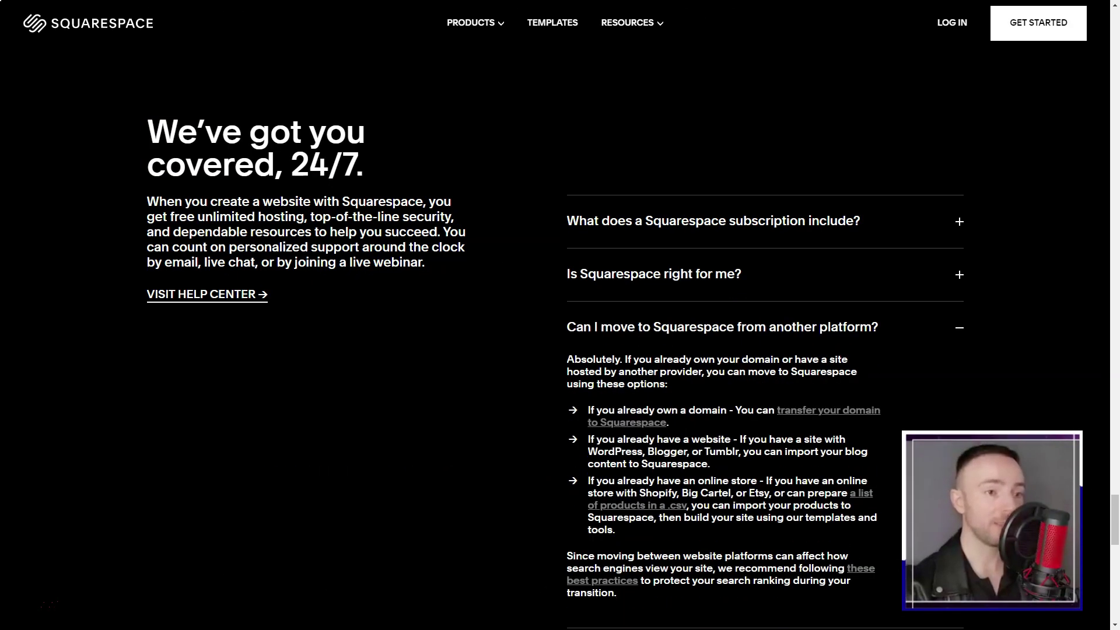
scroll(700, 490, "down", 3)
left_click(700, 491)
left_click(700, 388)
scroll(700, 387, "down", 8)
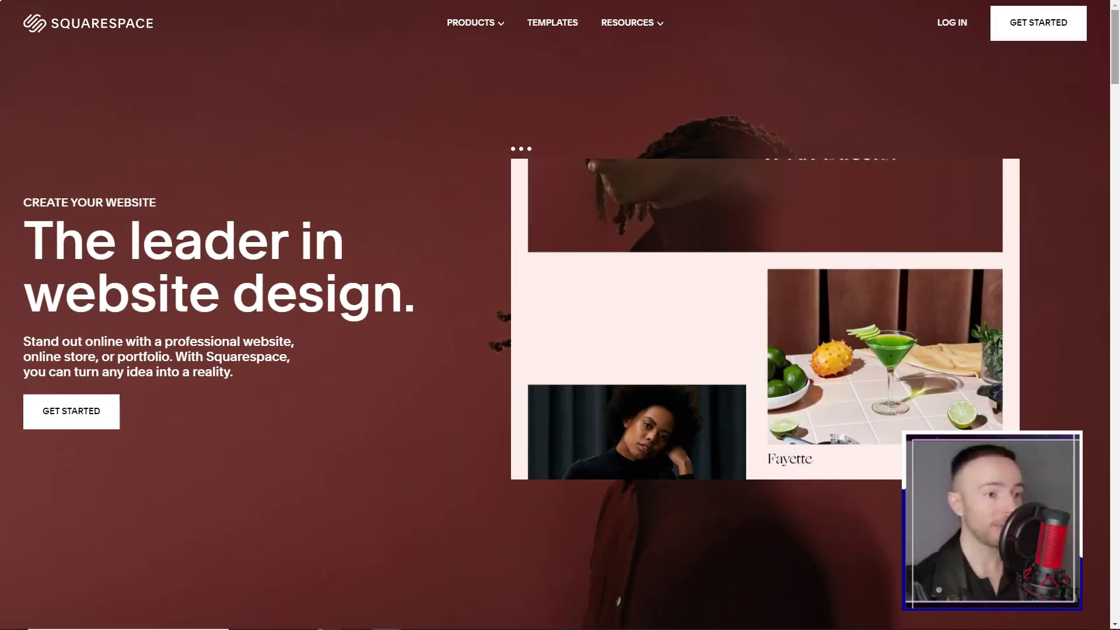
Step: Read the Squarespace website design page sections on award-winning designs, flexible portfolios, blogging tools and built-in SEO tools
scroll(560, 315, "down", 10)
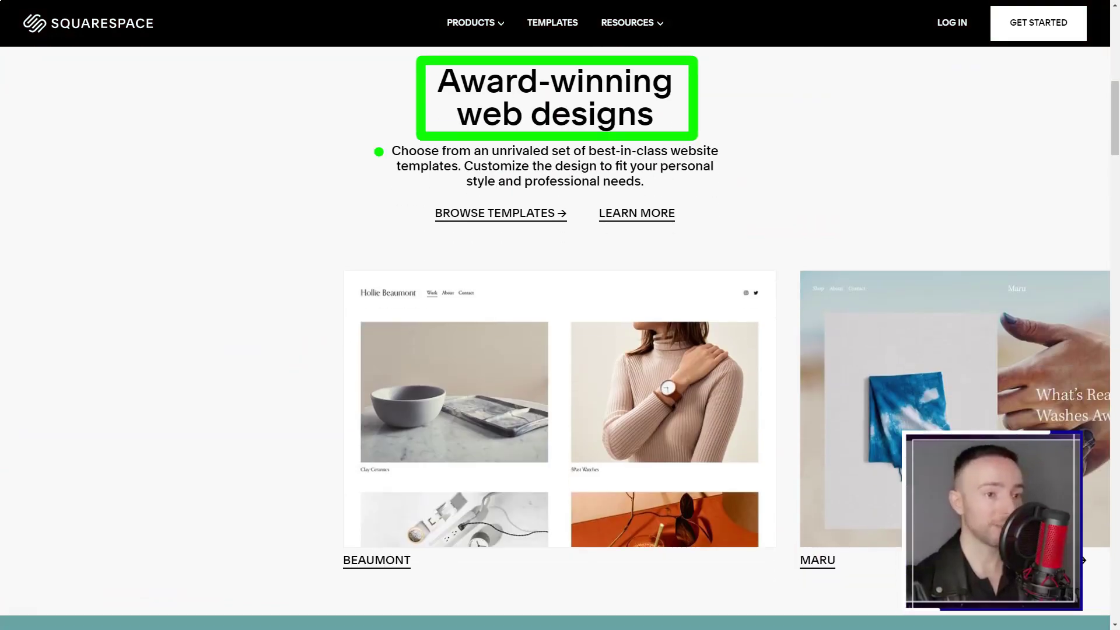
scroll(560, 315, "down", 10)
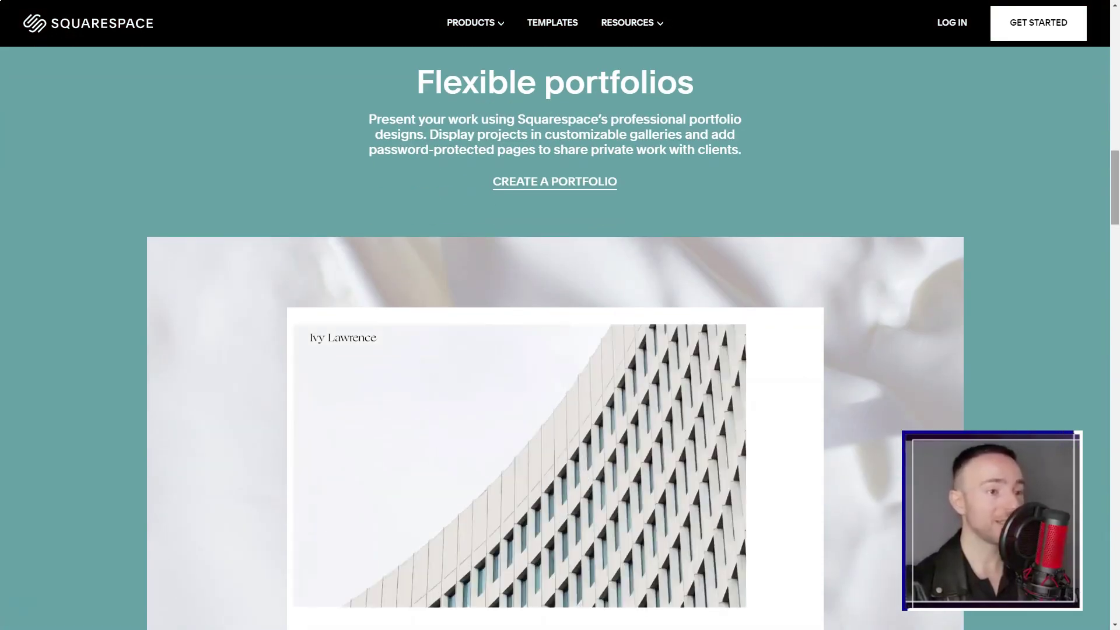
scroll(560, 315, "down", 10)
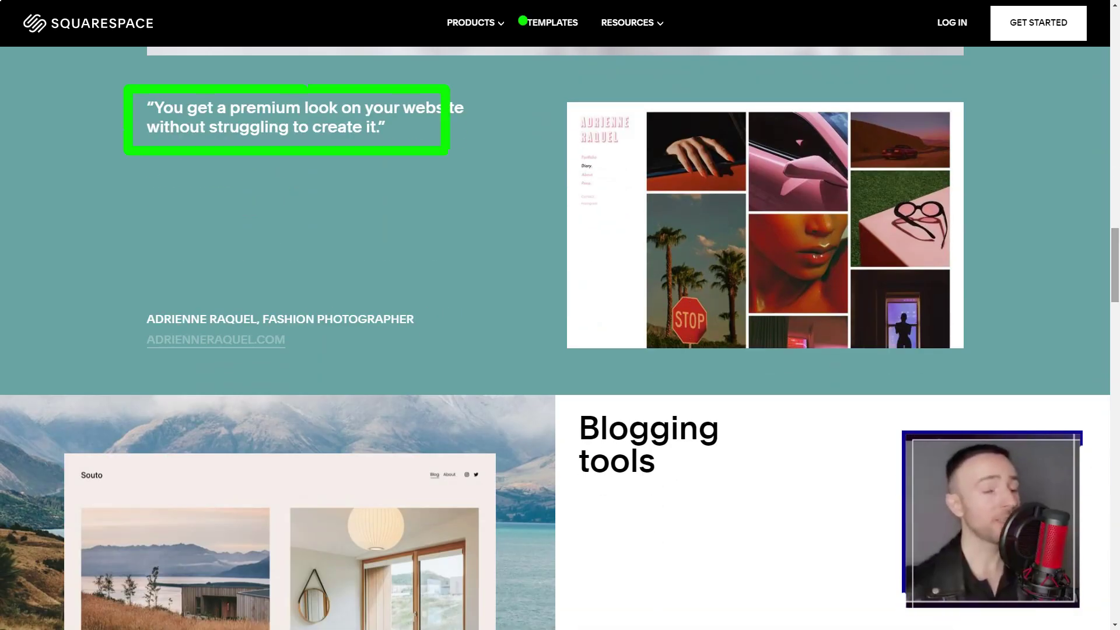
scroll(560, 351, "down", 5)
scroll(560, 338, "down", 6)
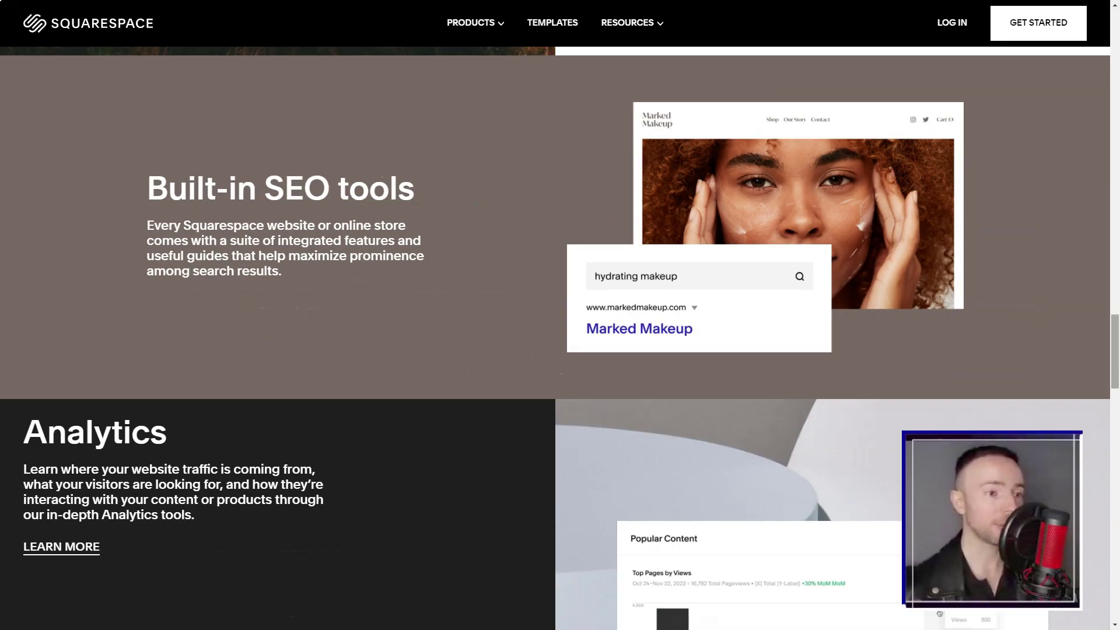
Step: Read the website design page sections on analytics, apps and tools, mobile editing and how to design a website
scroll(560, 350, "down", 5)
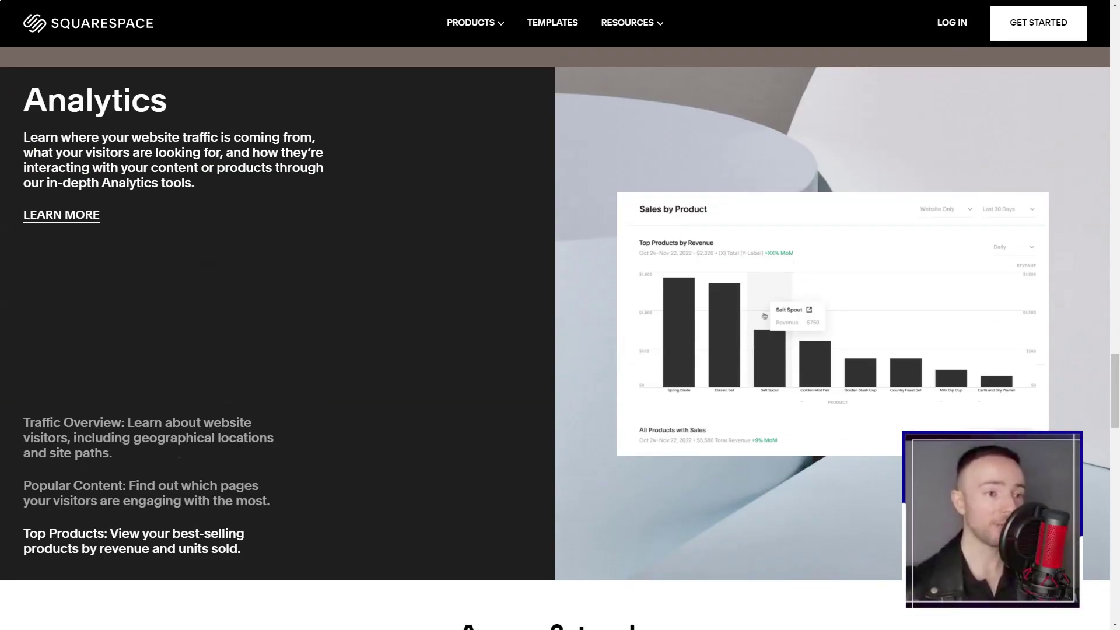
scroll(560, 350, "down", 8)
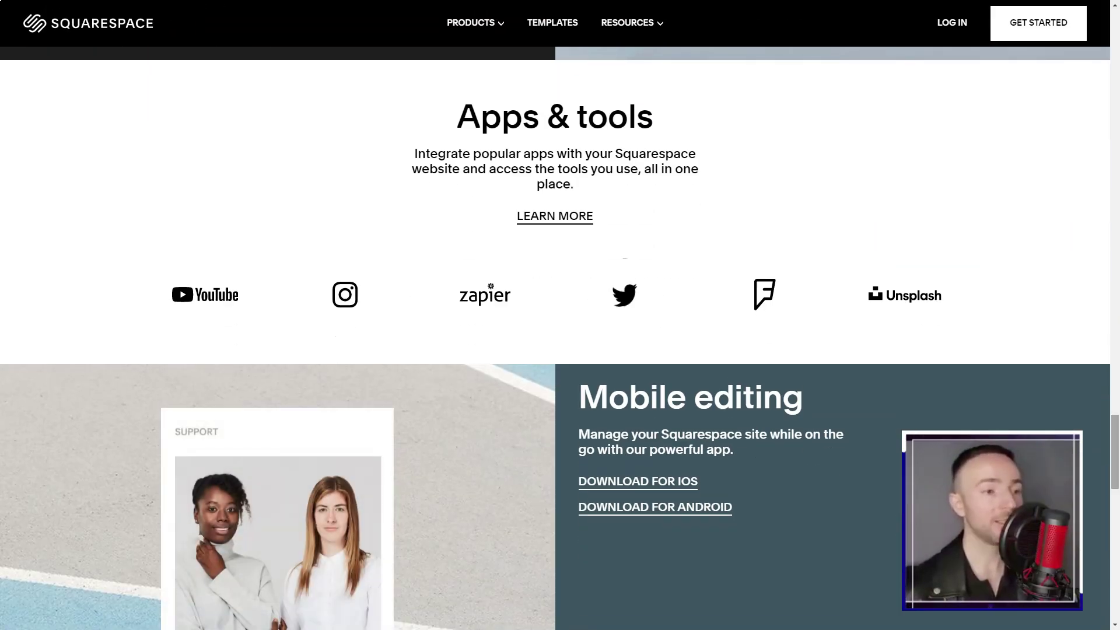
scroll(560, 350, "down", 5)
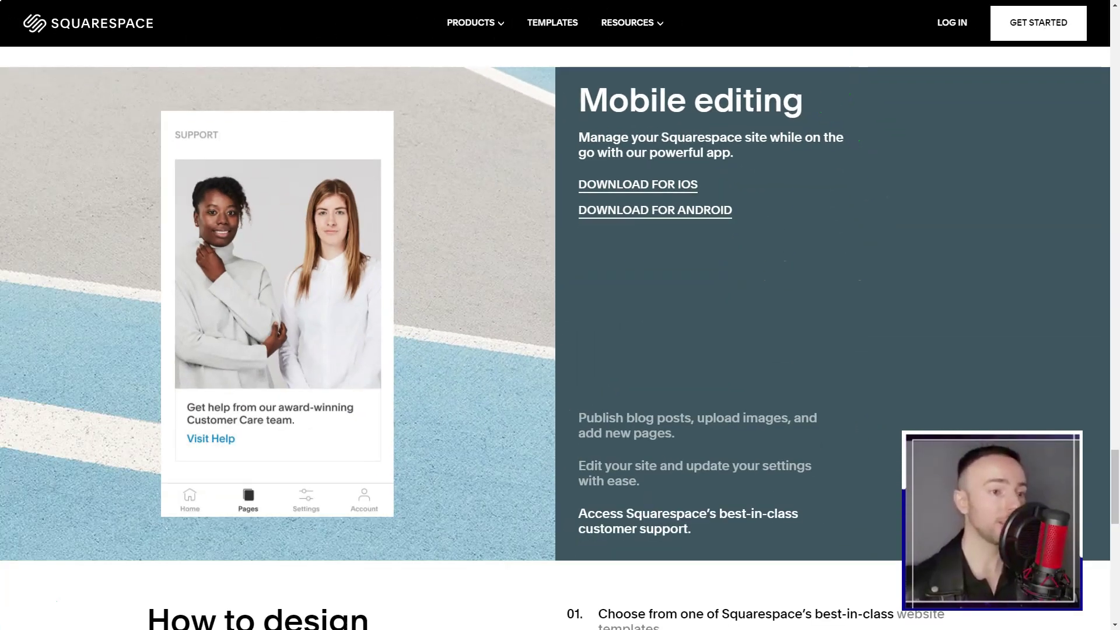
scroll(560, 350, "down", 5)
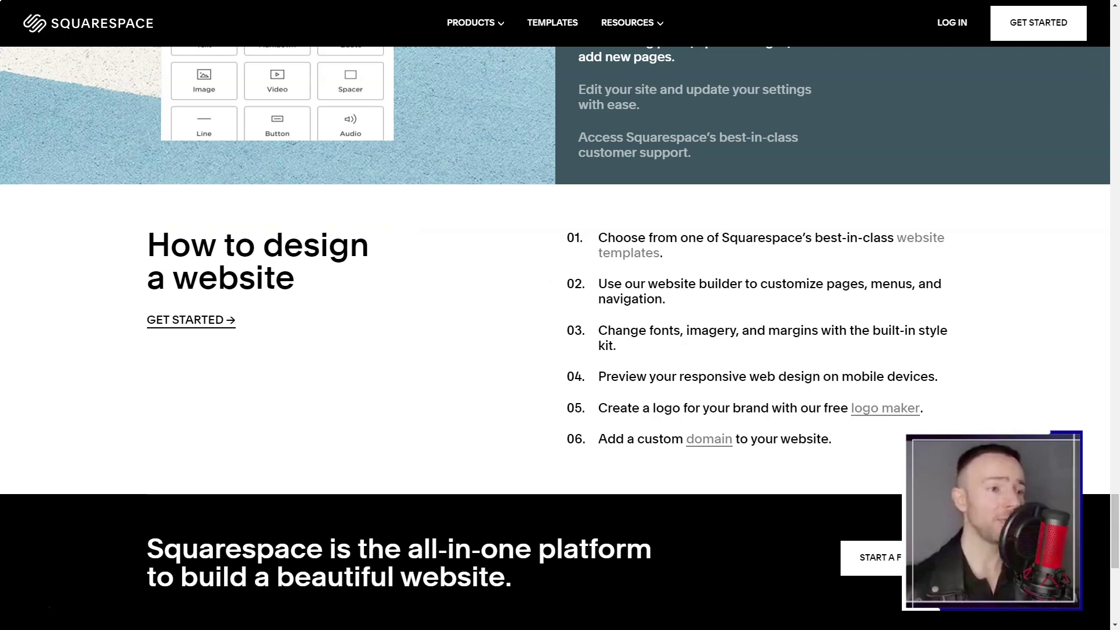
scroll(560, 350, "down", 4)
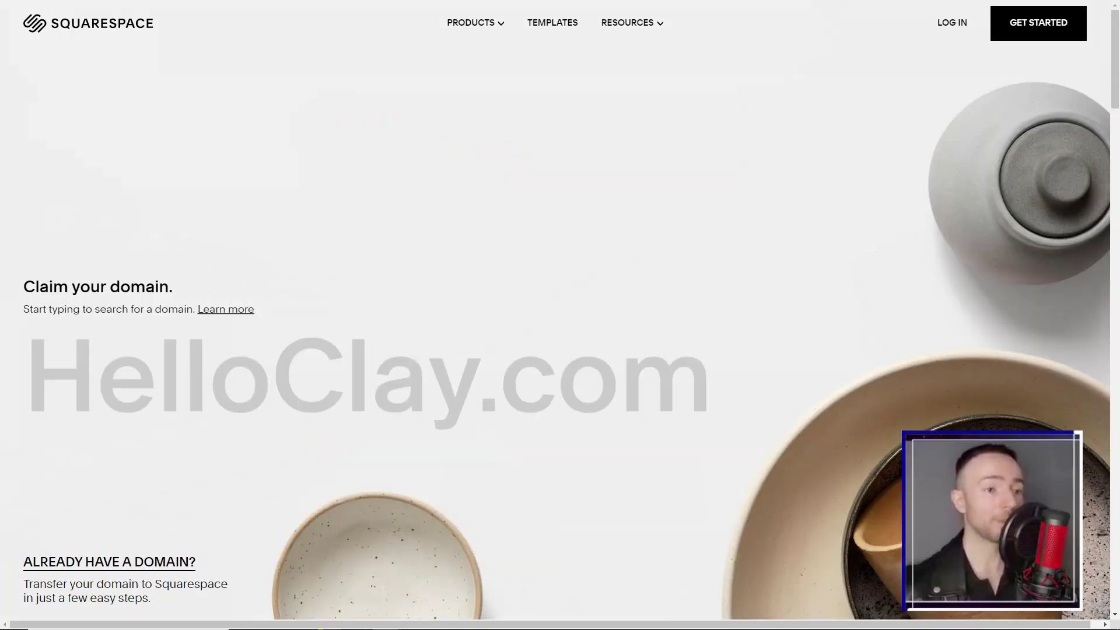
Step: Read the Squarespace domain page sections on fair pricing, the management interface, free SSL and WHOIS privacy, and spam-free holding pages
scroll(560, 315, "down", 7)
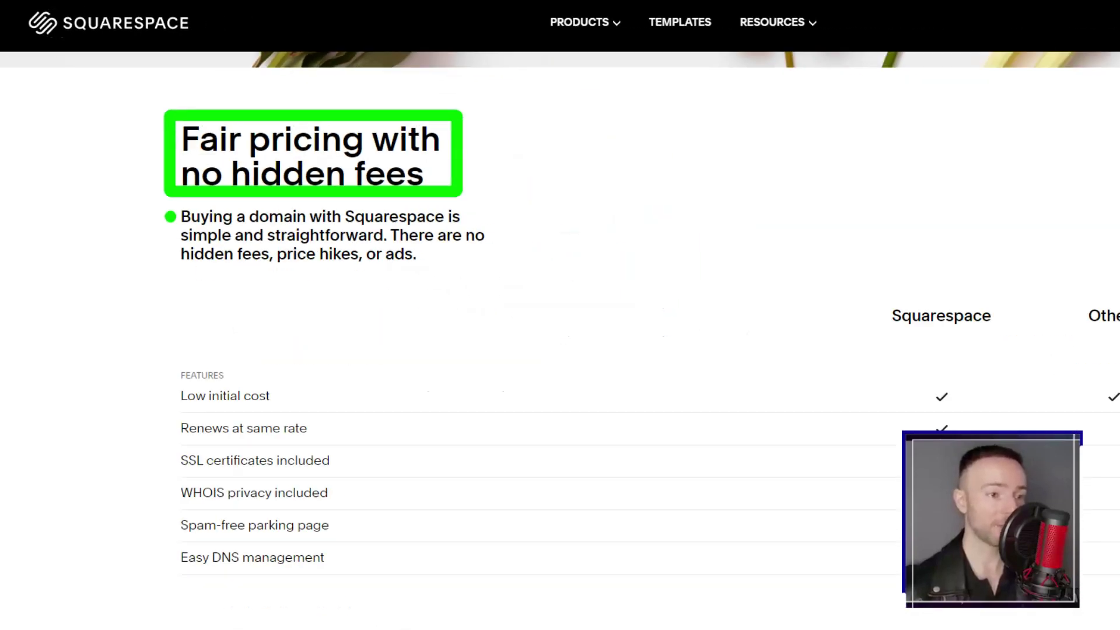
scroll(560, 315, "down", 9)
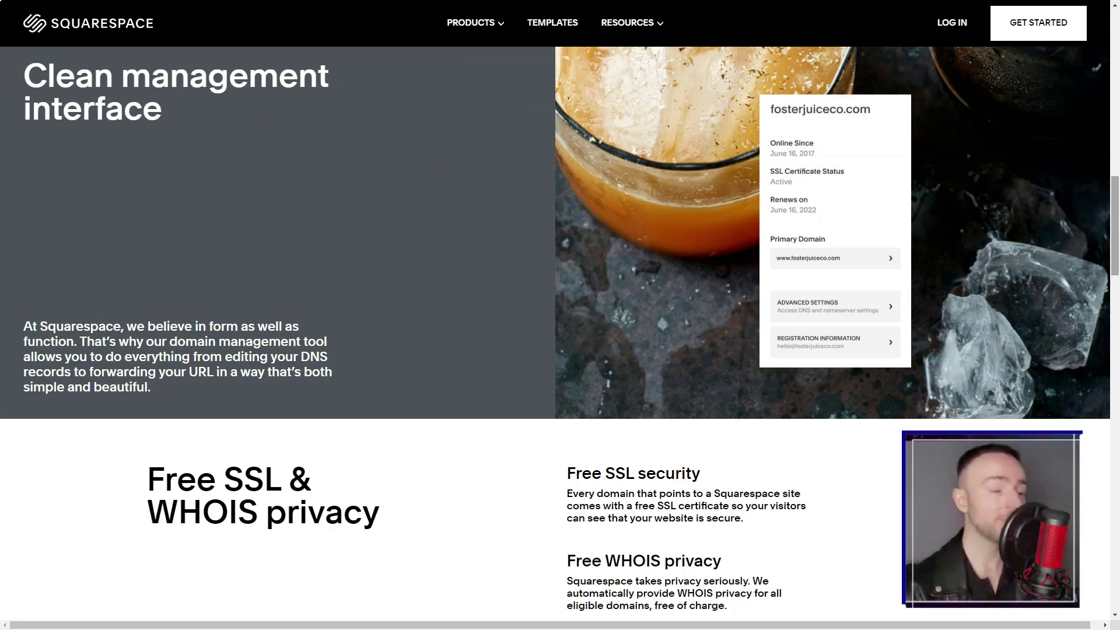
scroll(560, 315, "down", 5)
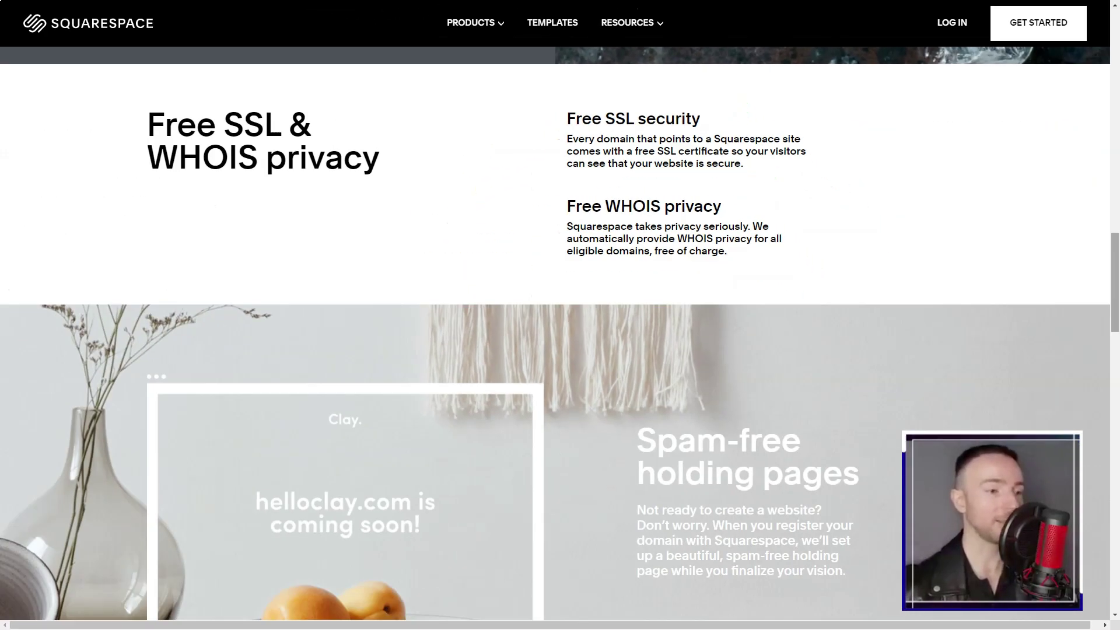
Step: Read the domain page's frequently asked questions, expanding the one on deleting a Squarespace site, and the section on choosing a domain name
scroll(560, 315, "down", 5)
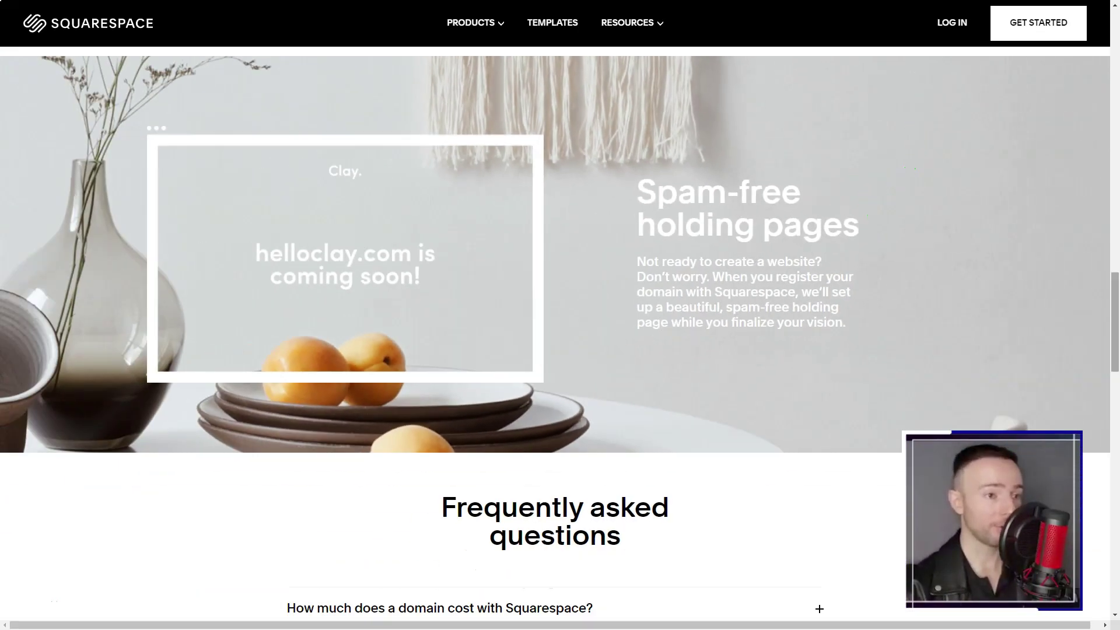
scroll(560, 316, "down", 5)
scroll(560, 315, "down", 2)
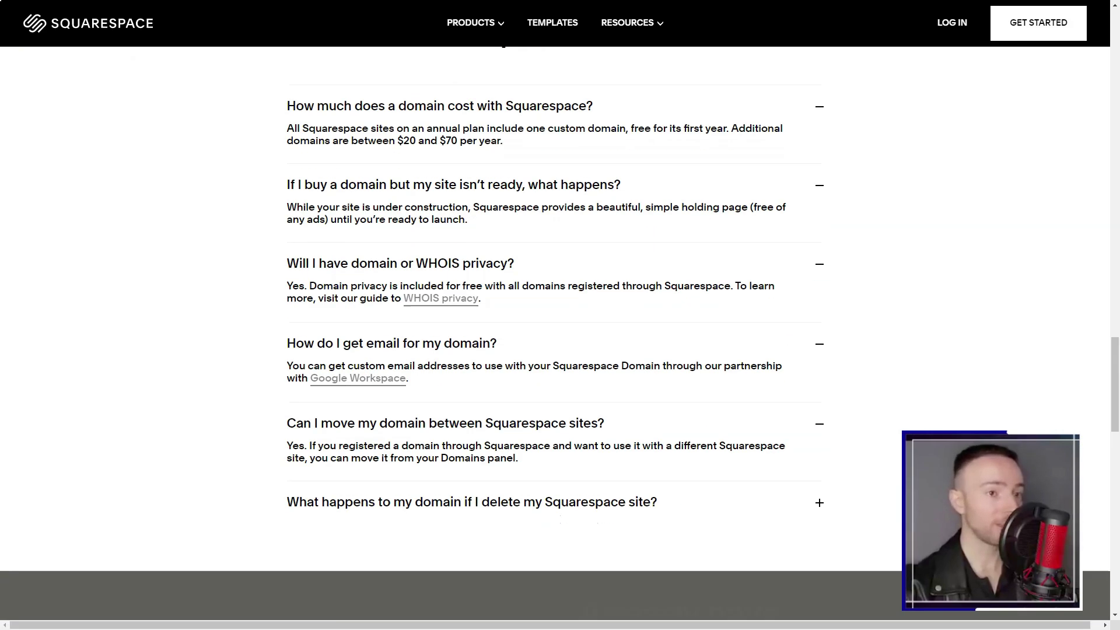
left_click(819, 502)
scroll(560, 315, "down", 13)
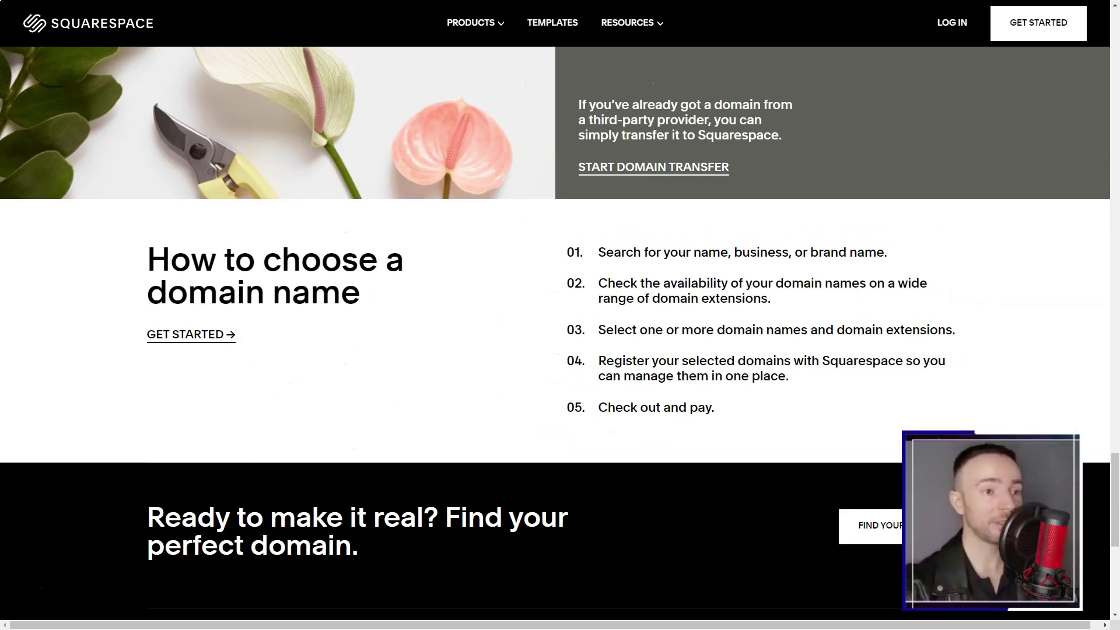
scroll(560, 315, "down", 5)
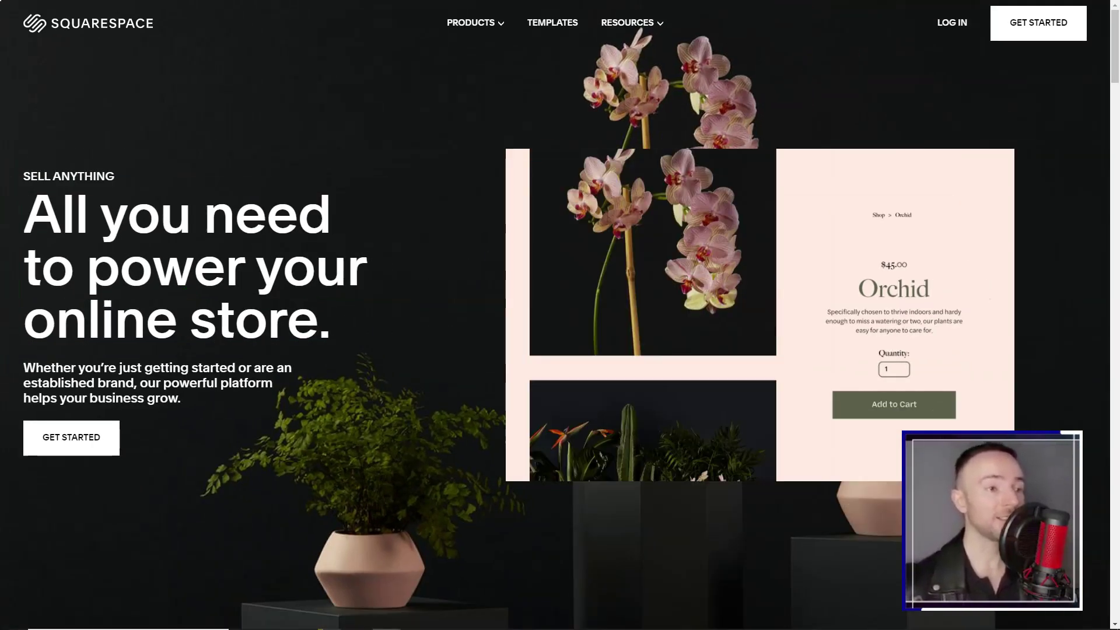
Step: Review the Squarespace online store page sections on store templates, selling products and selling services
scroll(560, 315, "down", 10)
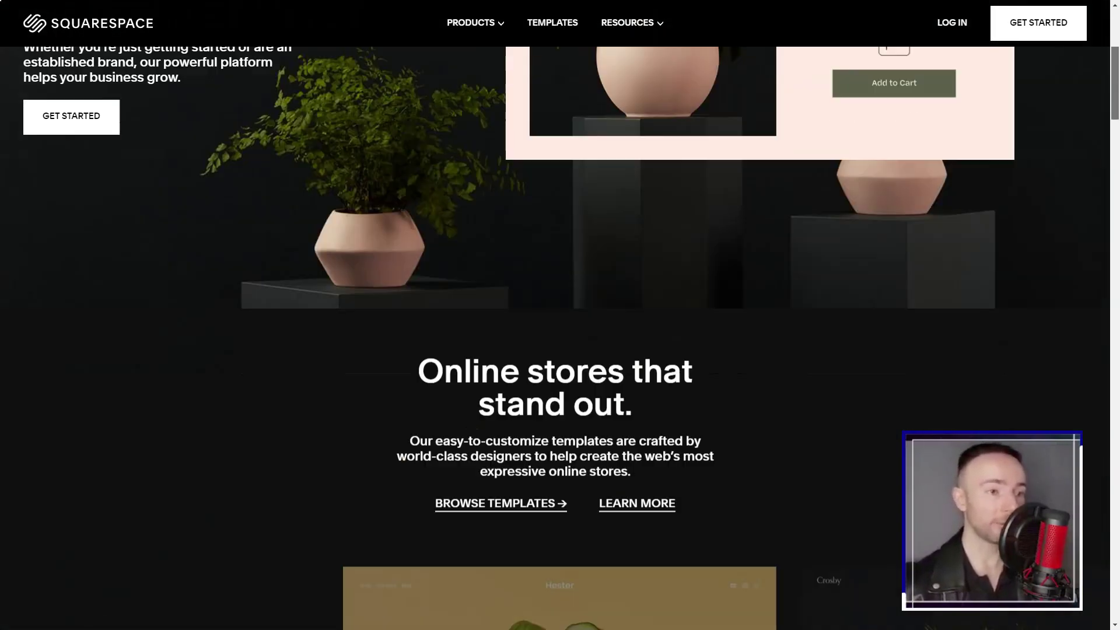
scroll(560, 315, "down", 3)
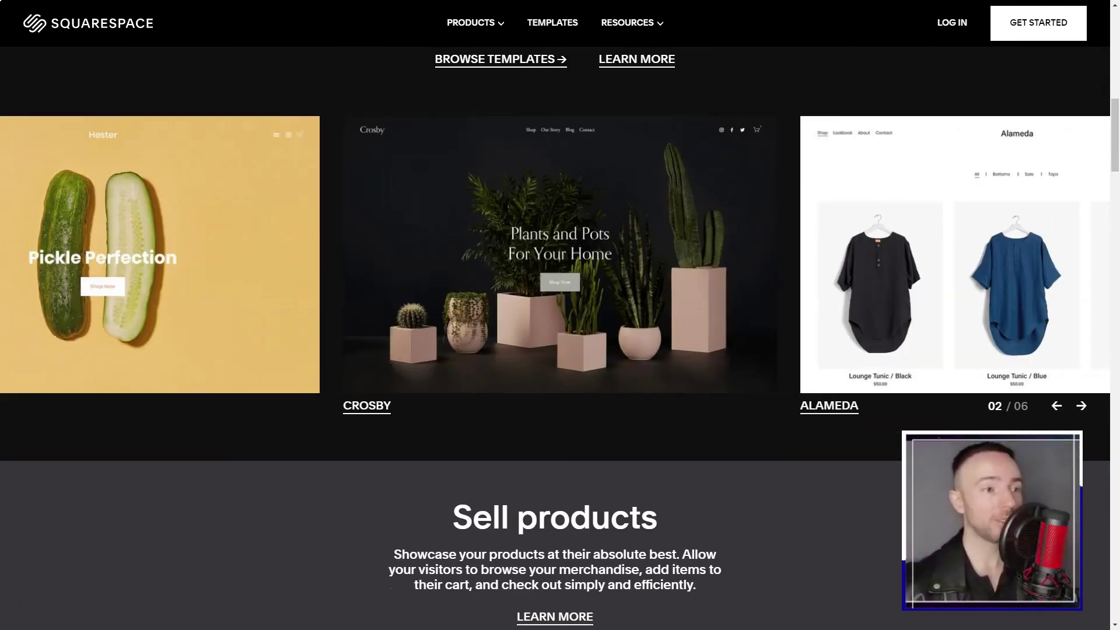
scroll(560, 315, "down", 8)
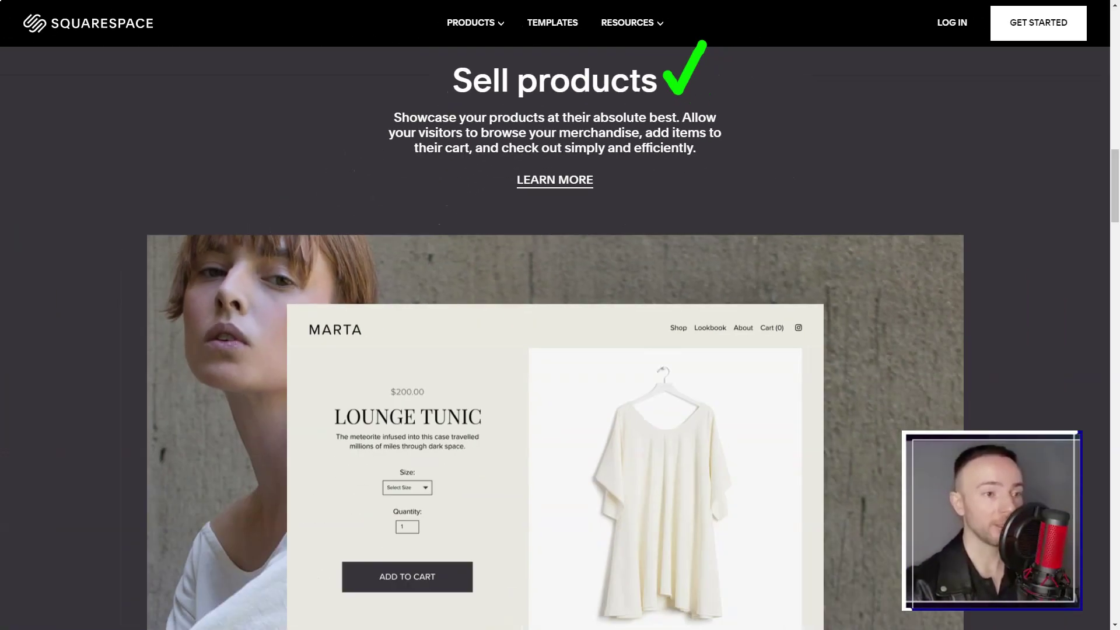
scroll(470, 336, "down", 3)
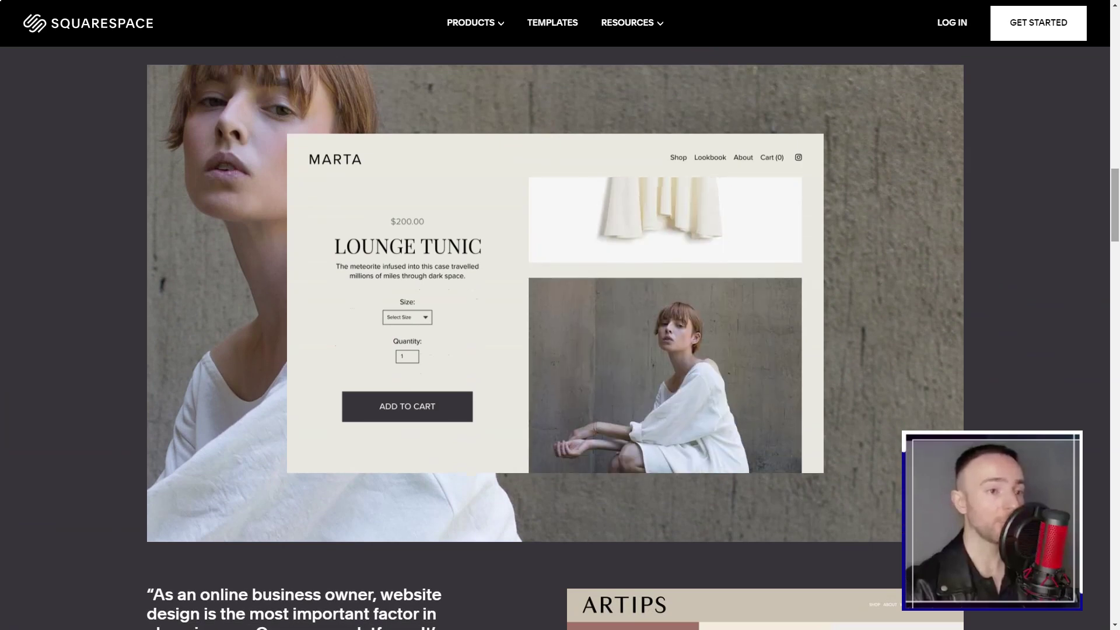
scroll(471, 336, "down", 9)
scroll(560, 315, "down", 5)
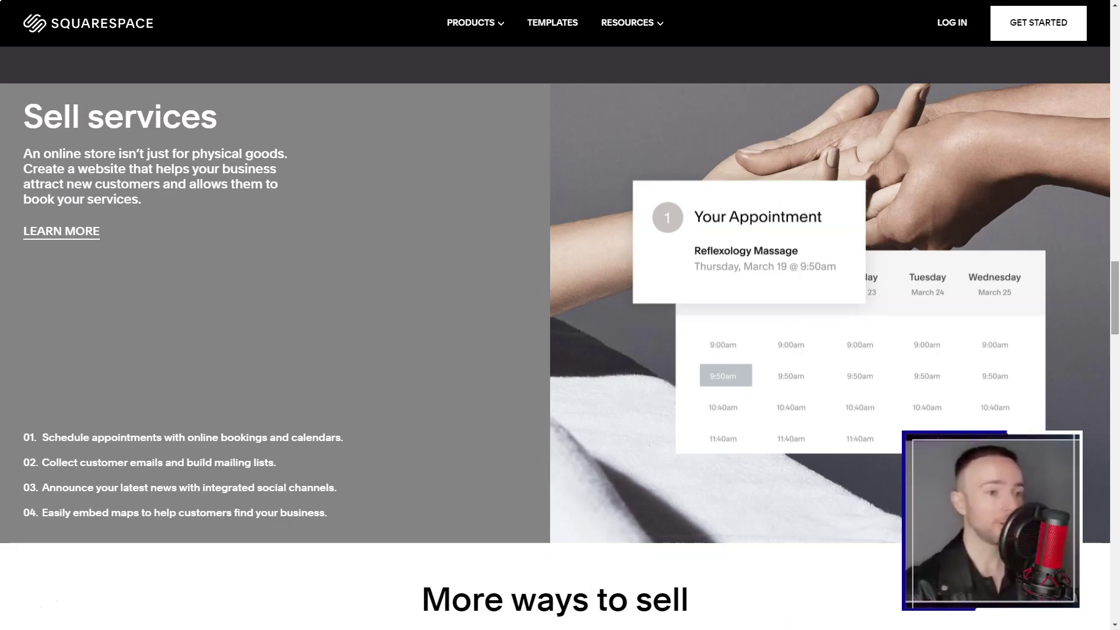
Step: Read the online store page sections on flexible payments, checkout and taxes, mobile store management and starting an online store
scroll(560, 315, "down", 15)
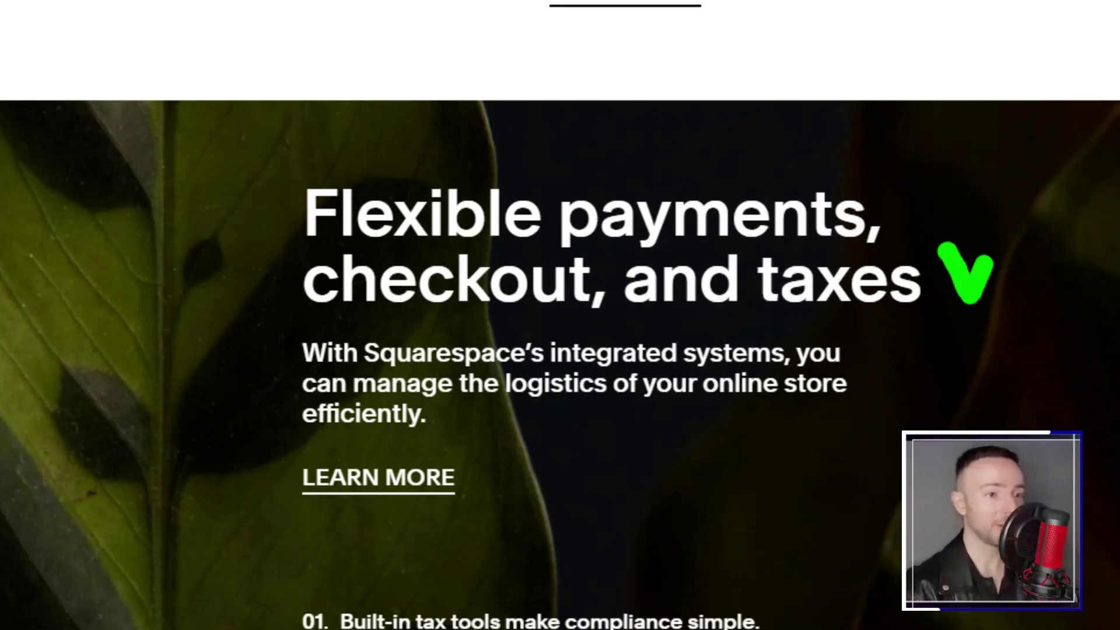
scroll(560, 315, "down", 15)
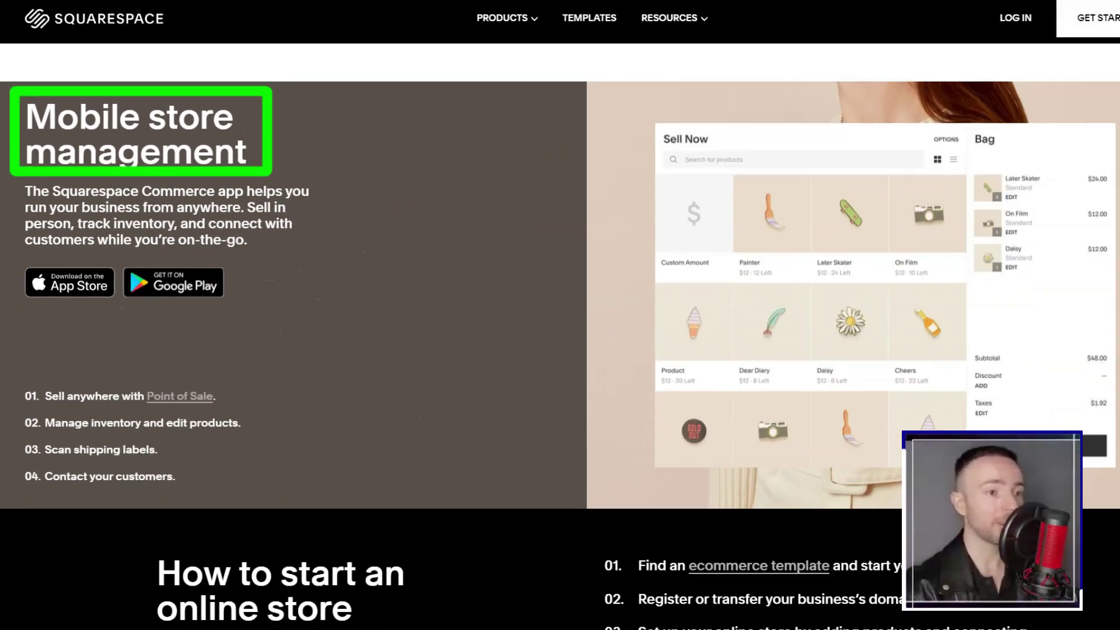
scroll(560, 315, "down", 7)
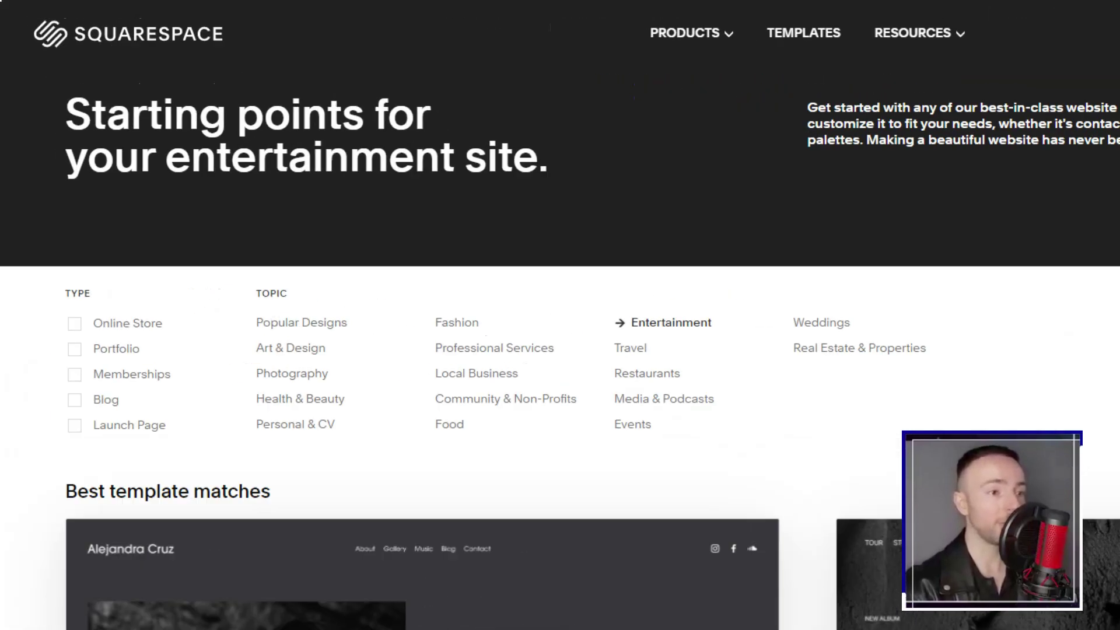
Step: Browse the Squarespace templates for the Entertainment topic and the popular designs listed with them
scroll(560, 315, "down", 15)
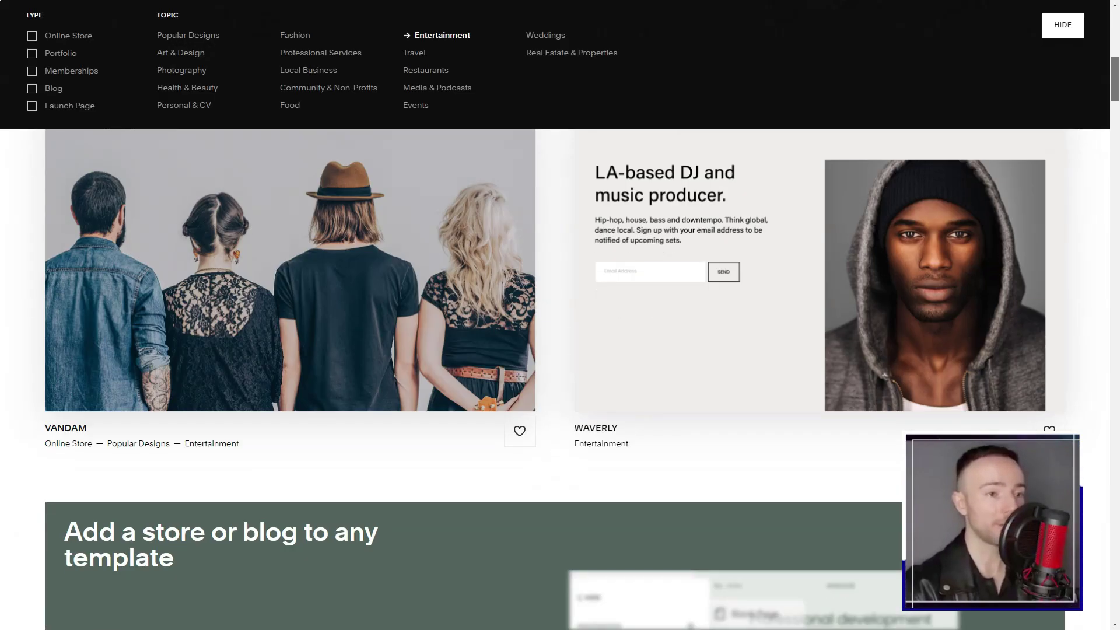
scroll(555, 379, "down", 20)
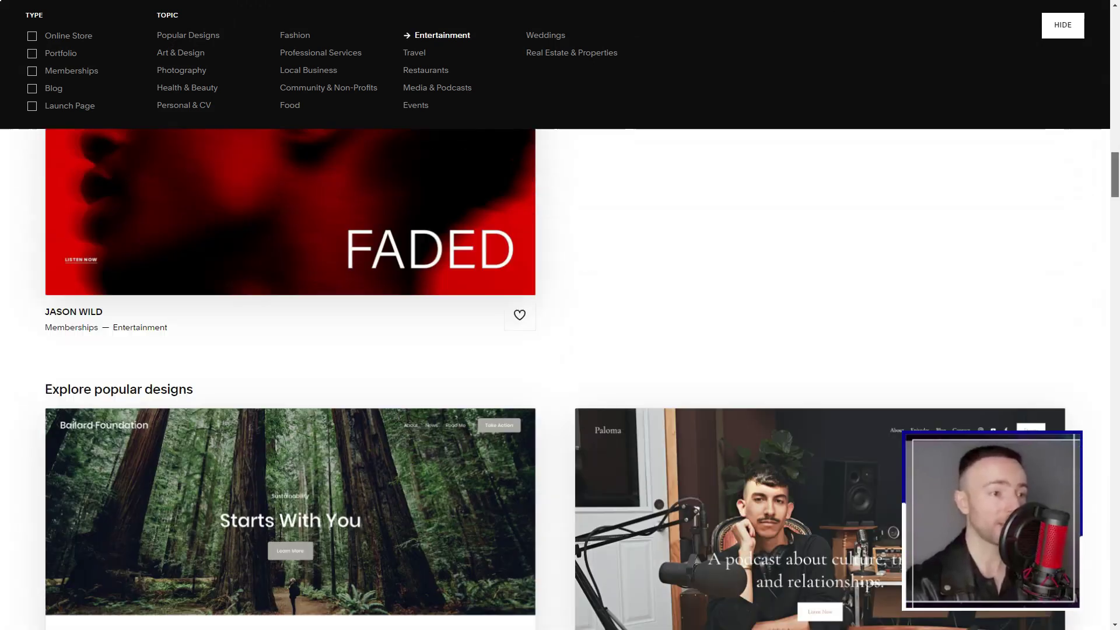
scroll(555, 379, "down", 20)
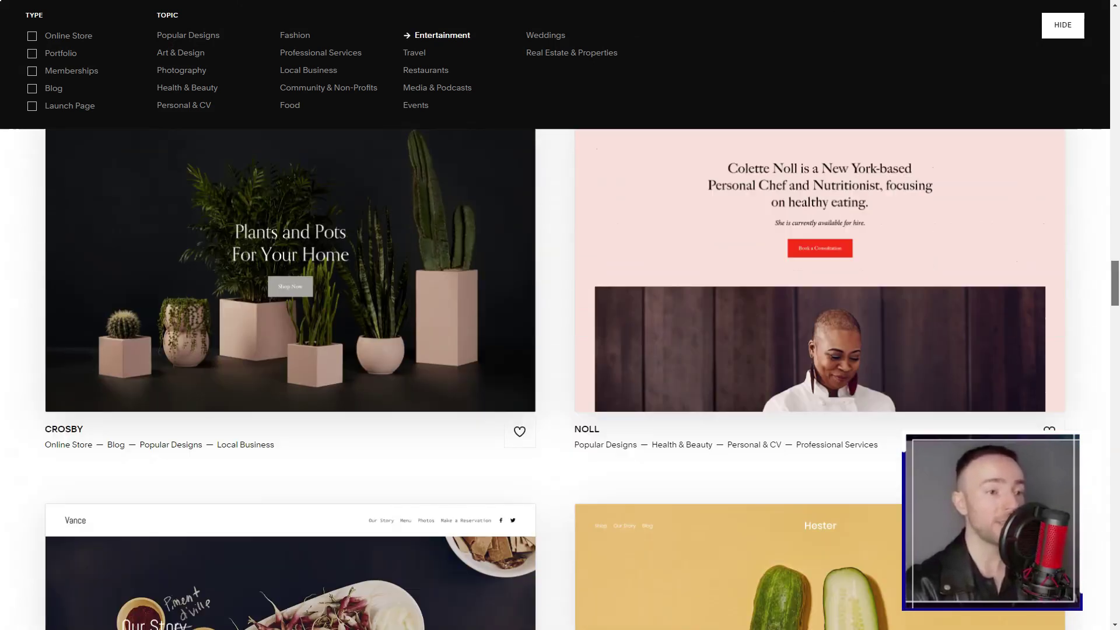
scroll(555, 379, "down", 12)
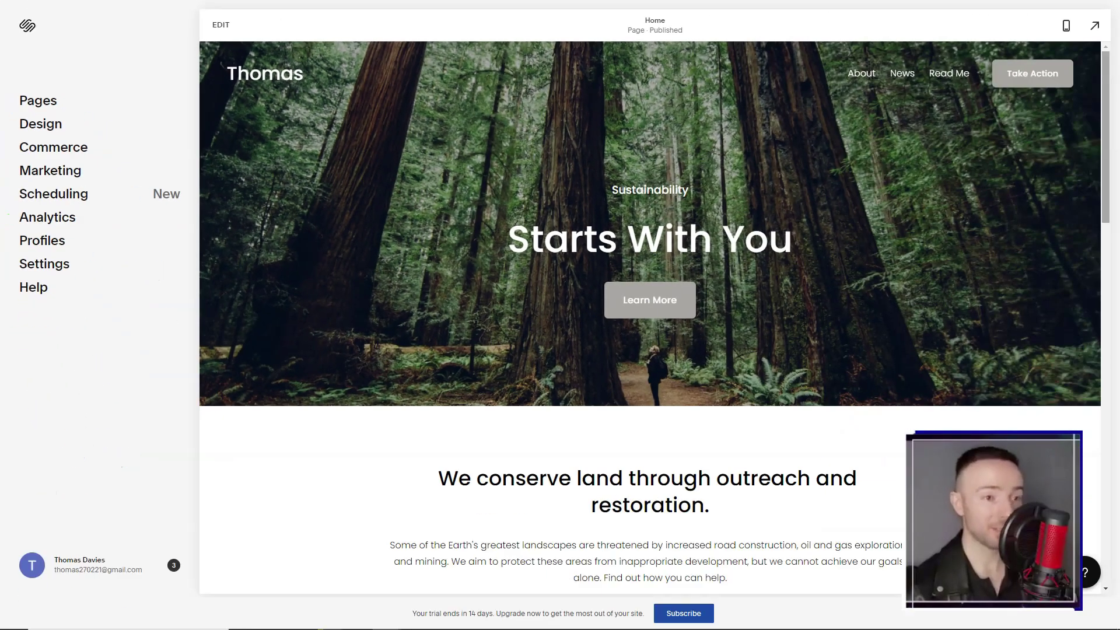
Step: Look through the trial site's home page in the Squarespace editor and explore its Colors design settings
scroll(654, 318, "down", 10)
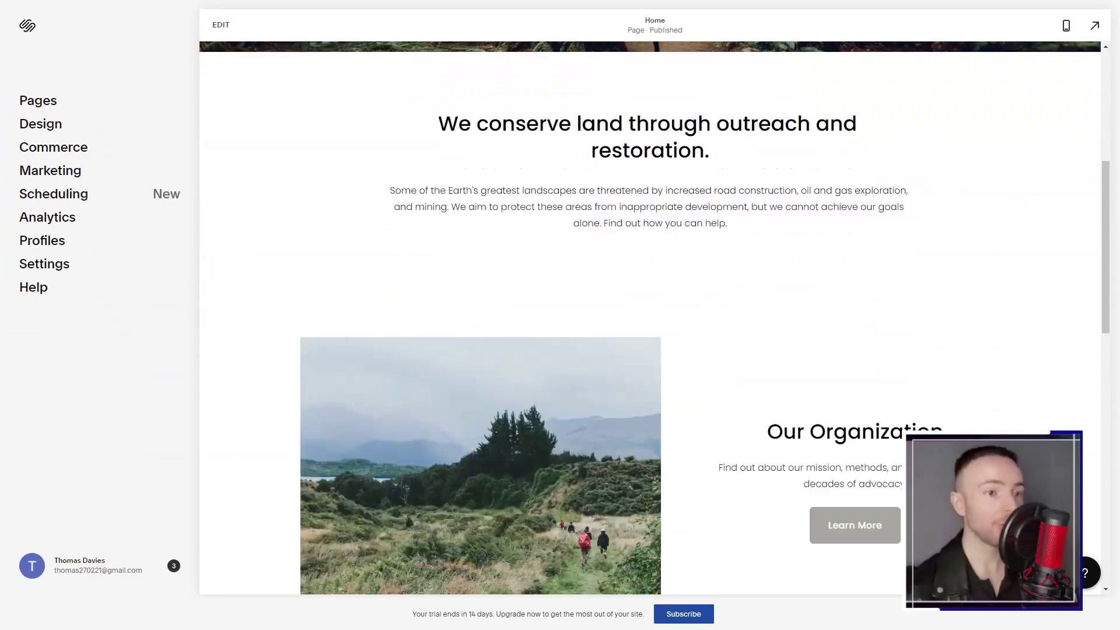
scroll(655, 318, "down", 5)
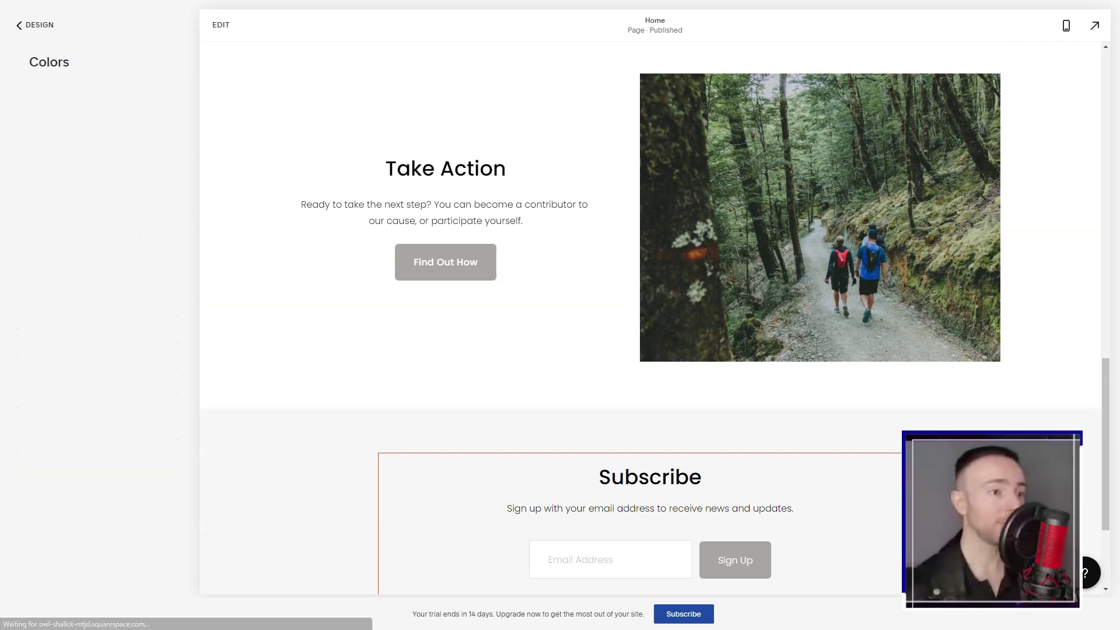
left_click(51, 137)
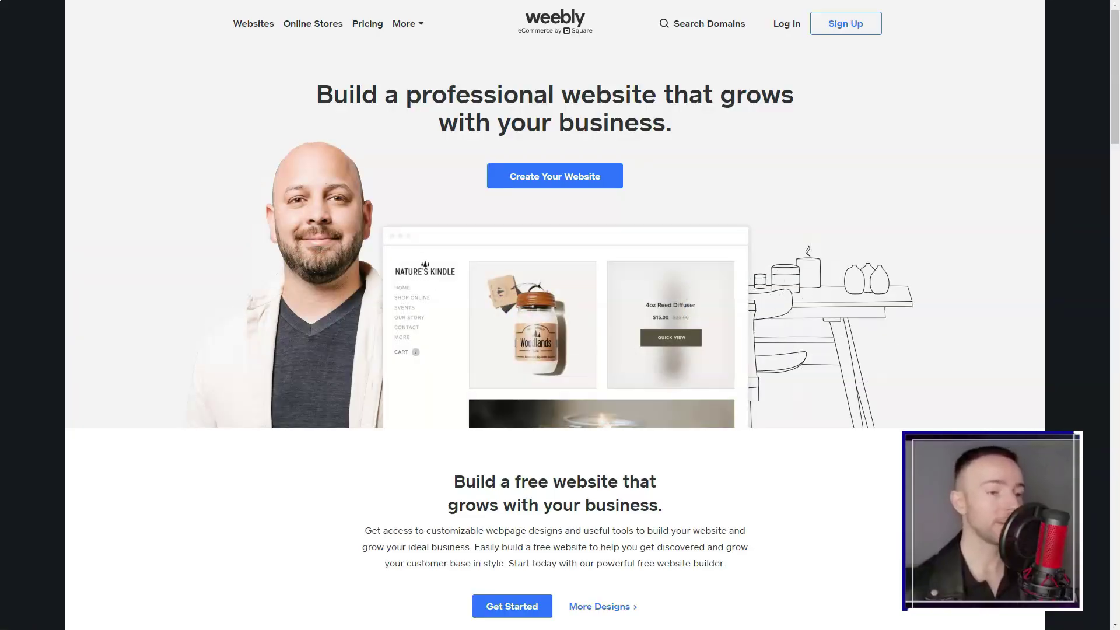
Step: Review Weebly's home page, covering website designs, the path from start to growth, the store example and customer support
scroll(554, 315, "down", 7)
scroll(555, 315, "down", 3)
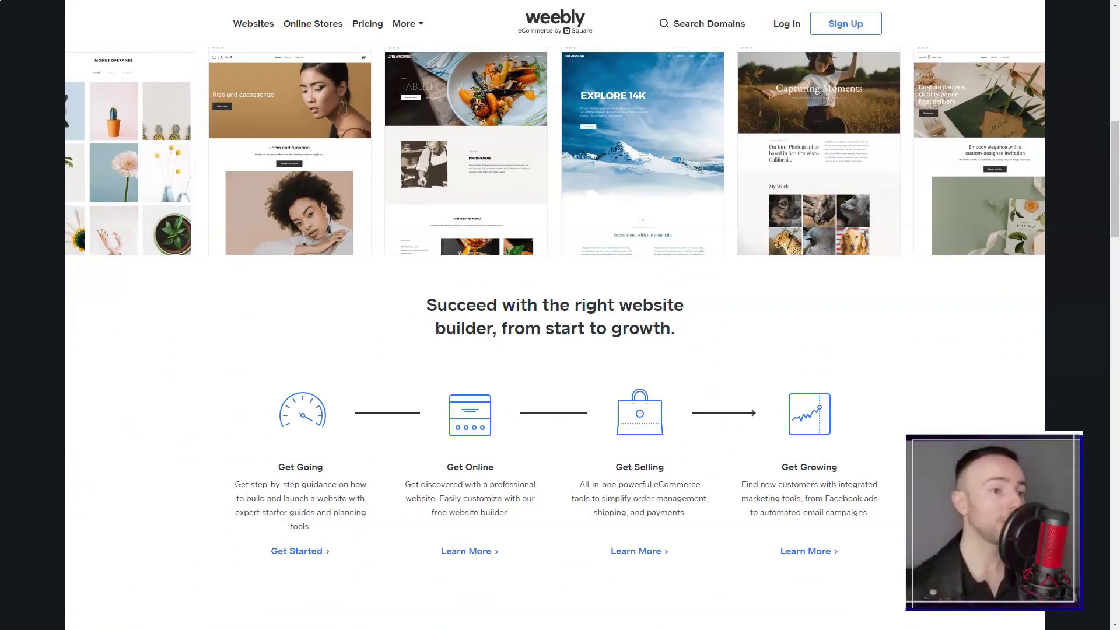
scroll(555, 315, "down", 14)
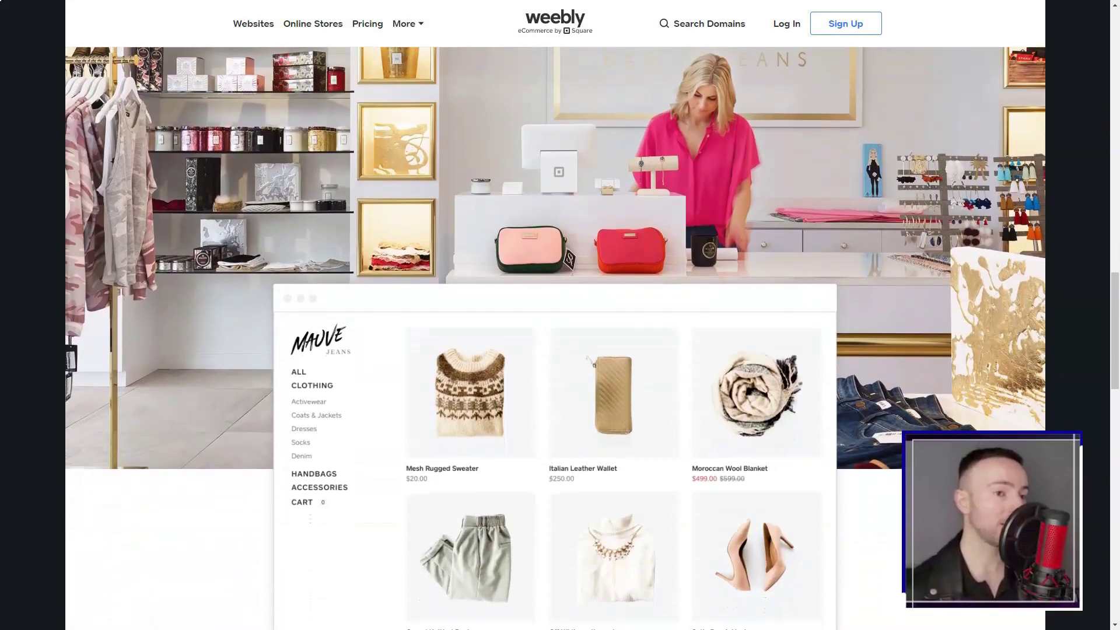
scroll(554, 315, "down", 11)
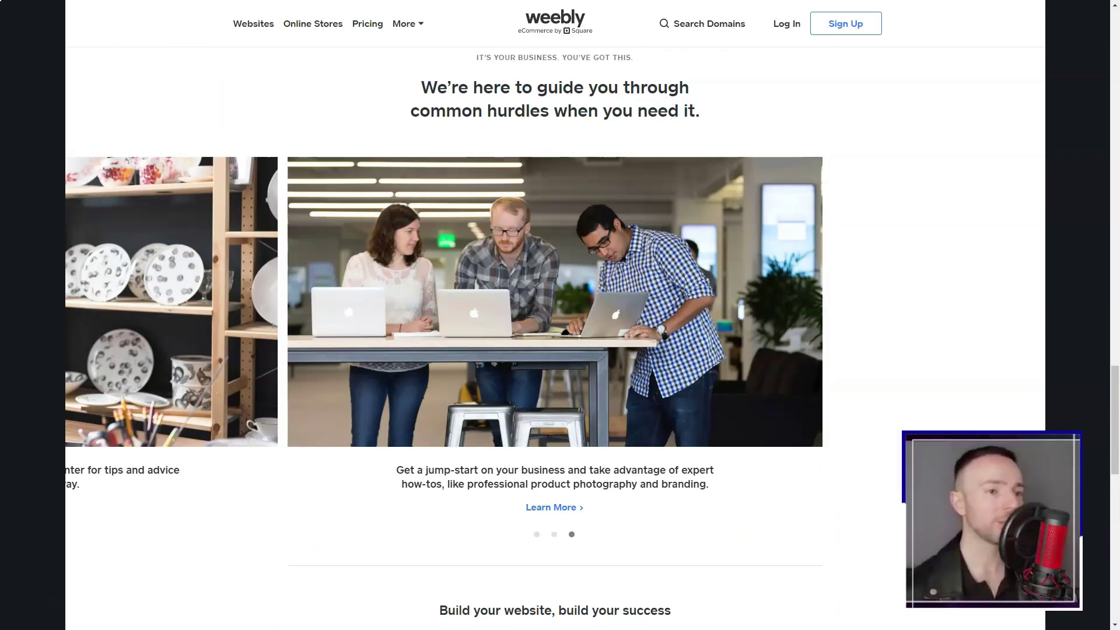
scroll(554, 315, "down", 9)
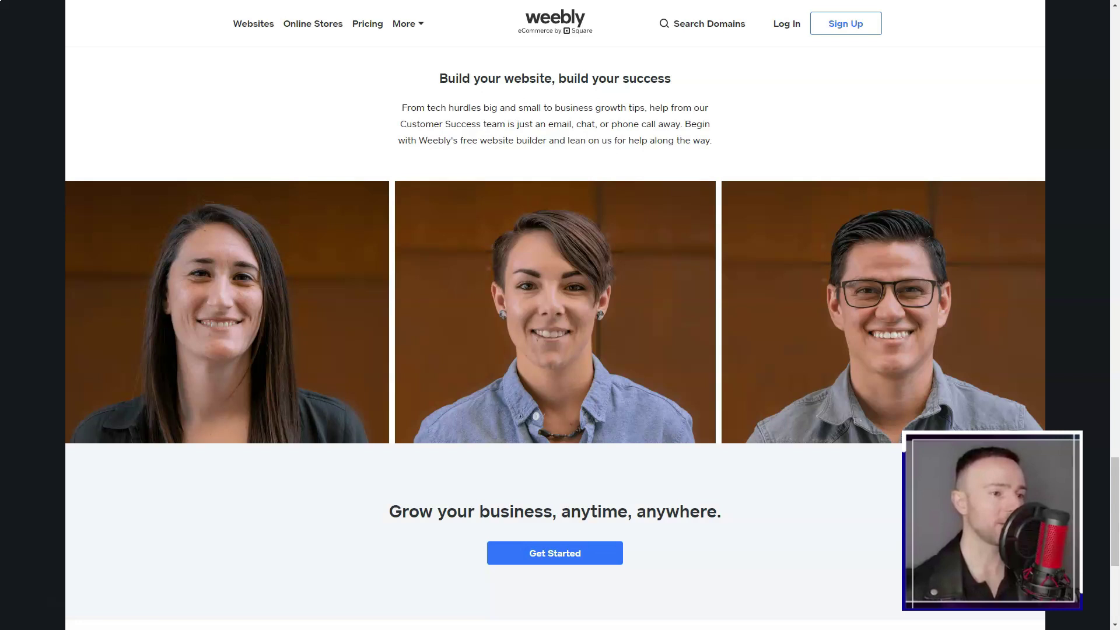
scroll(555, 315, "down", 6)
Step: Open Weebly's Websites page and read its sections on website builder tools, integrated analytics and technical management
left_click(253, 24)
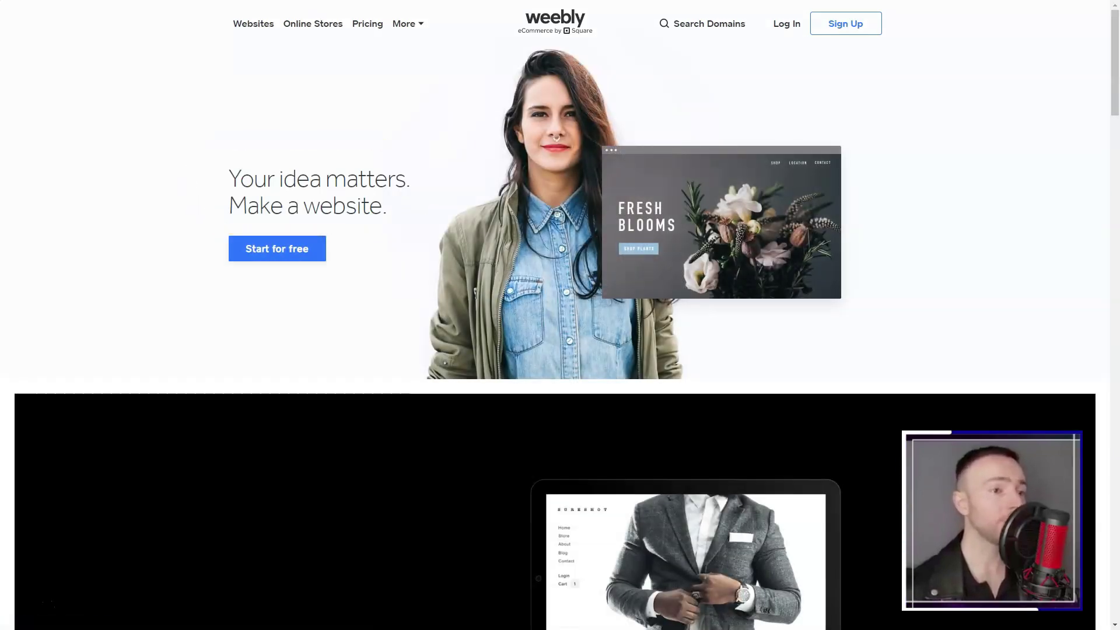
scroll(555, 315, "down", 5)
scroll(554, 315, "down", 9)
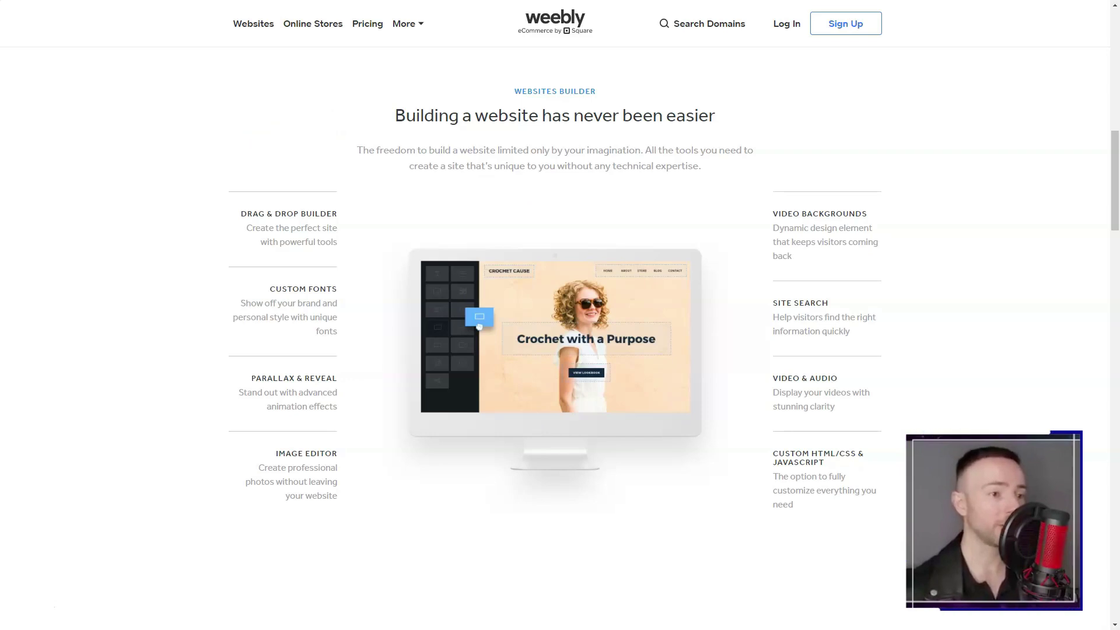
scroll(554, 315, "down", 6)
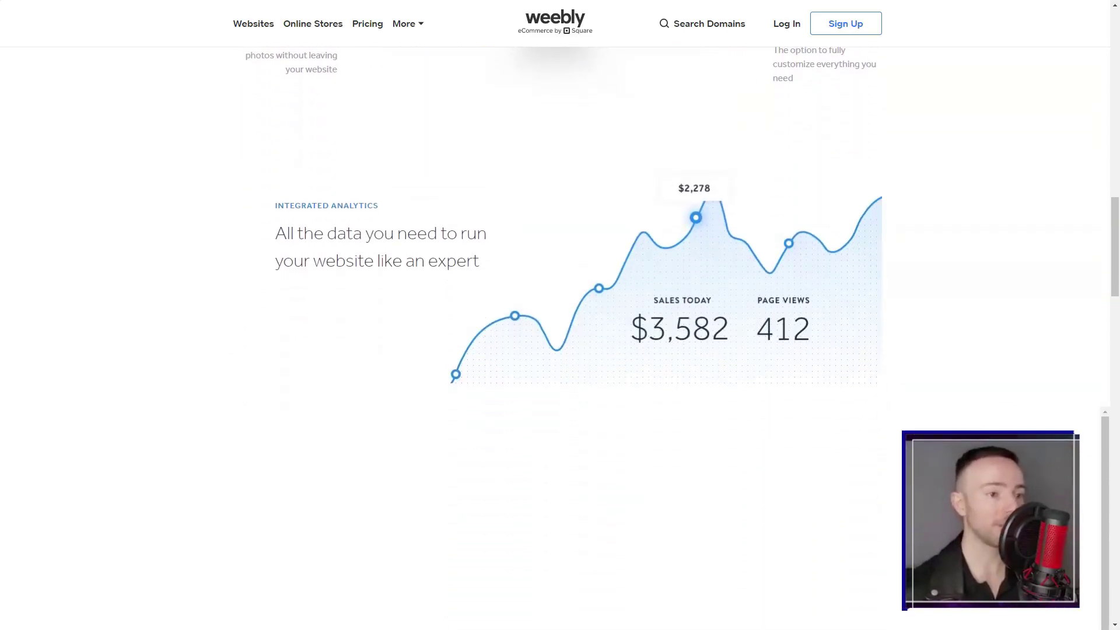
scroll(554, 315, "down", 5)
scroll(554, 315, "down", 7)
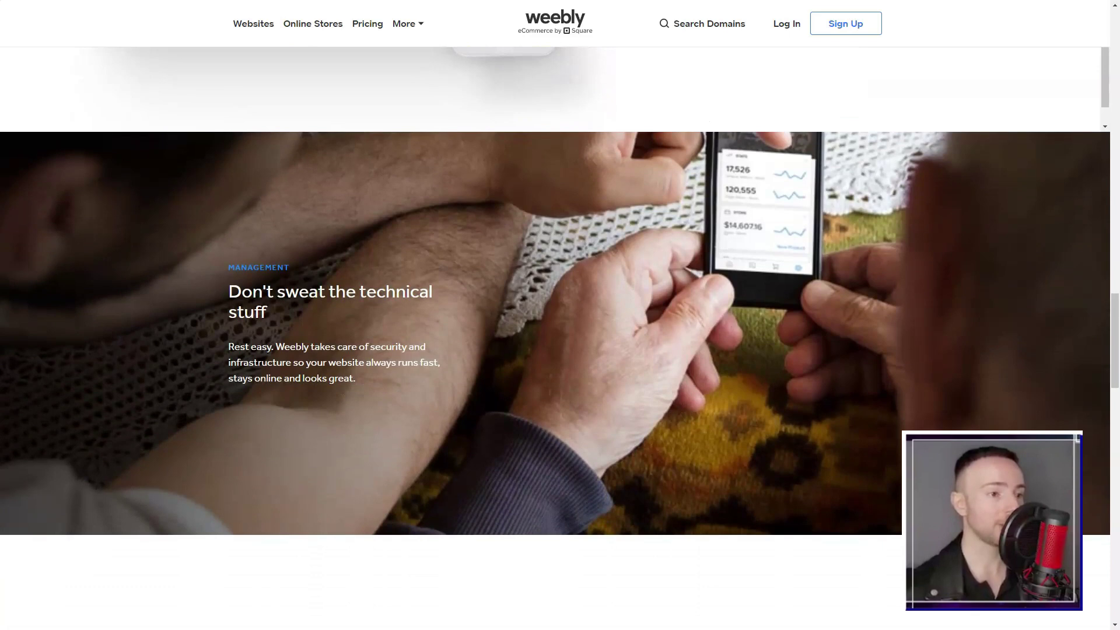
Step: Read the Weebly Websites page sections on email marketing, digital marketing and the blogging platform, down to the footer
scroll(554, 315, "down", 15)
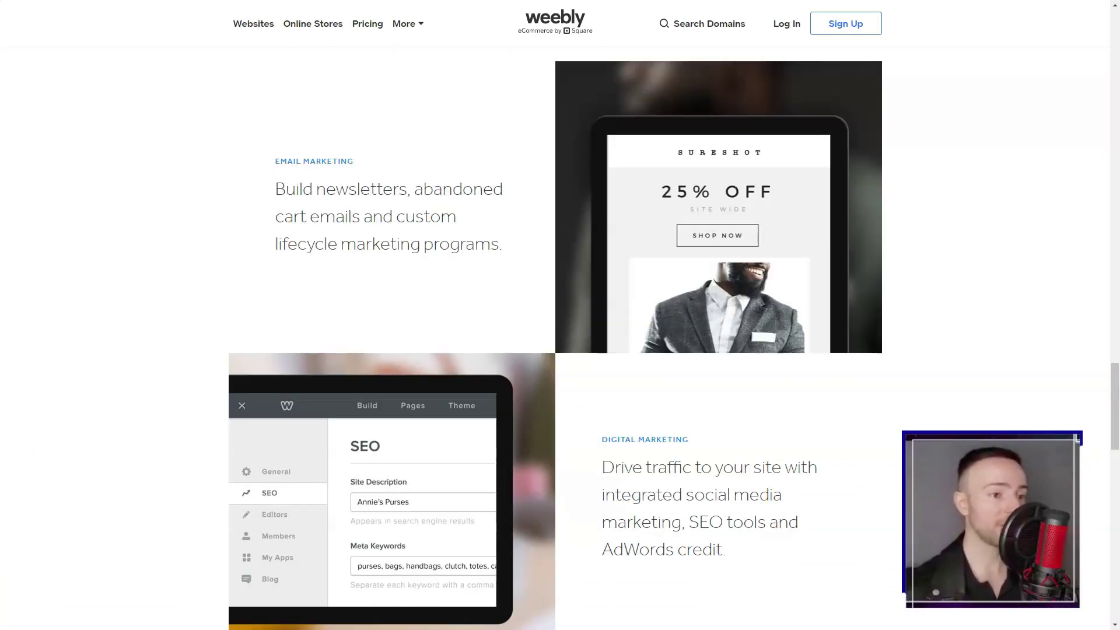
scroll(554, 315, "down", 4)
scroll(554, 315, "down", 6)
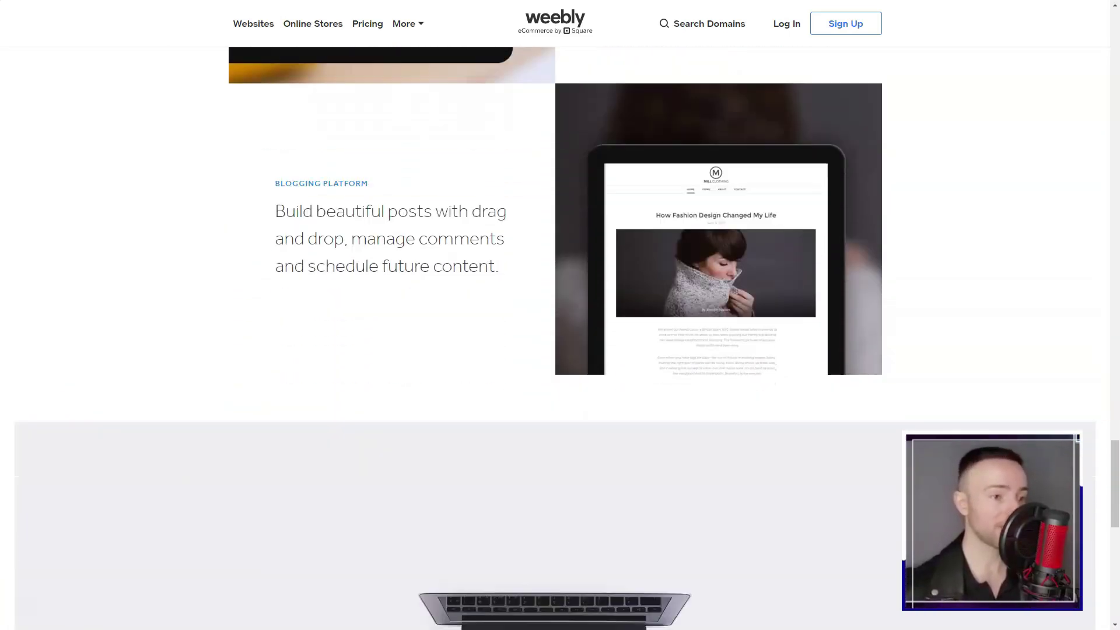
scroll(555, 315, "down", 7)
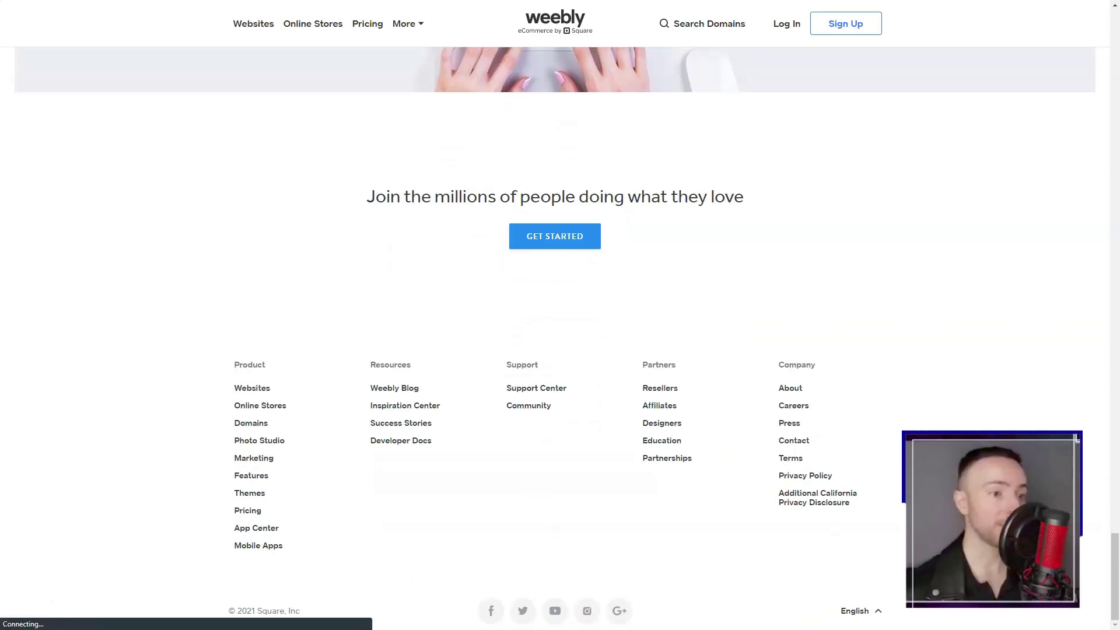
Step: Review Weebly's online store page sections on store design, marketing tools, the mobile app, shipping, coupons, reviews, checkout and help
scroll(554, 315, "down", 7)
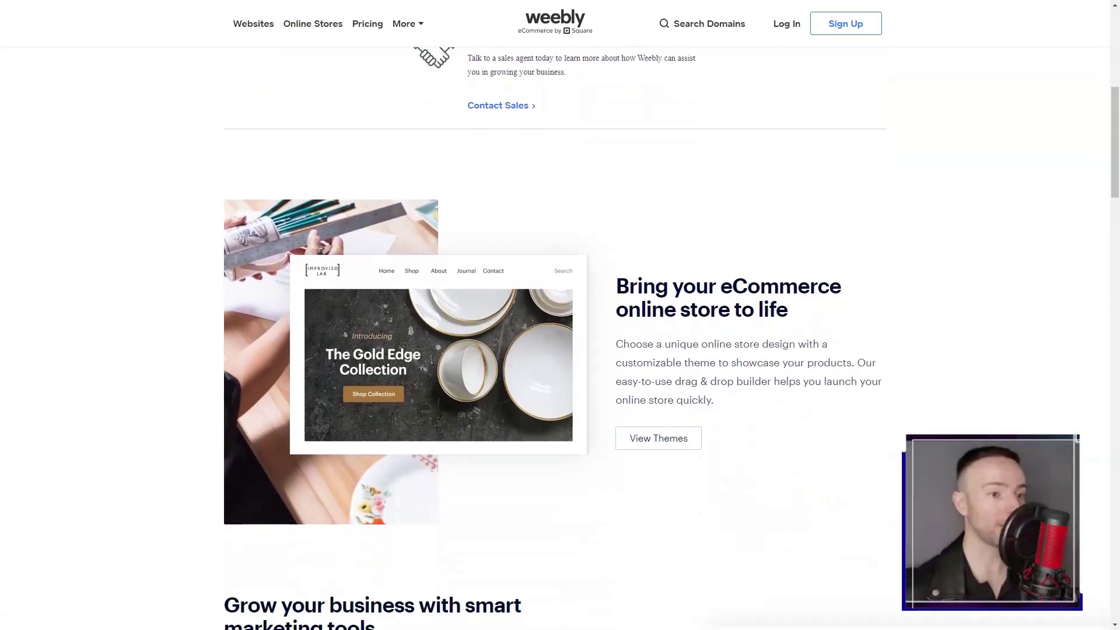
scroll(554, 315, "down", 8)
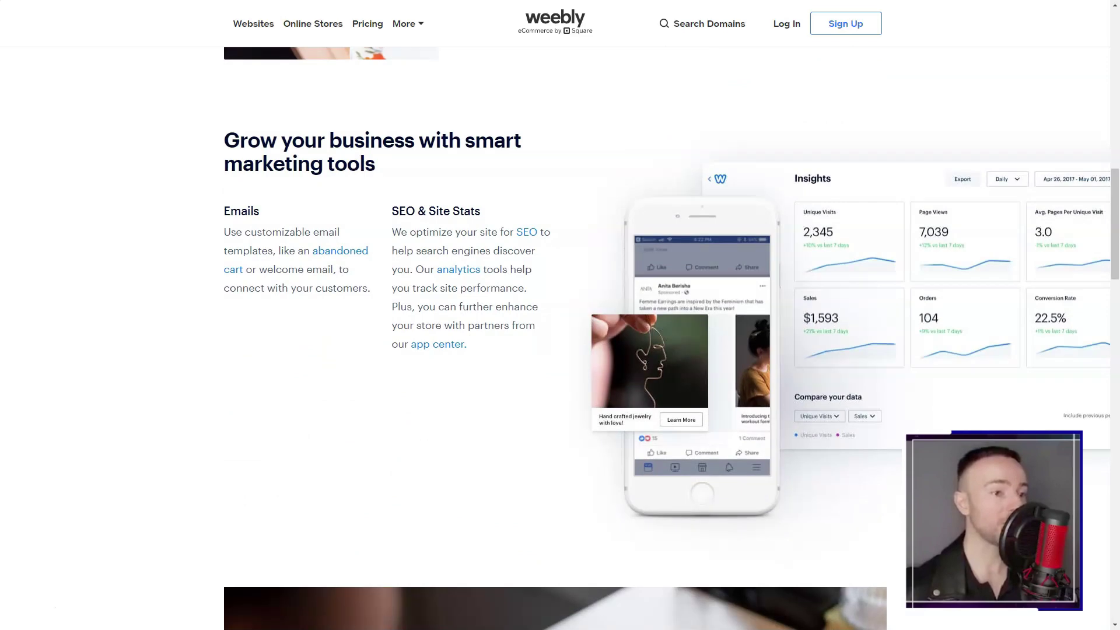
scroll(554, 315, "down", 14)
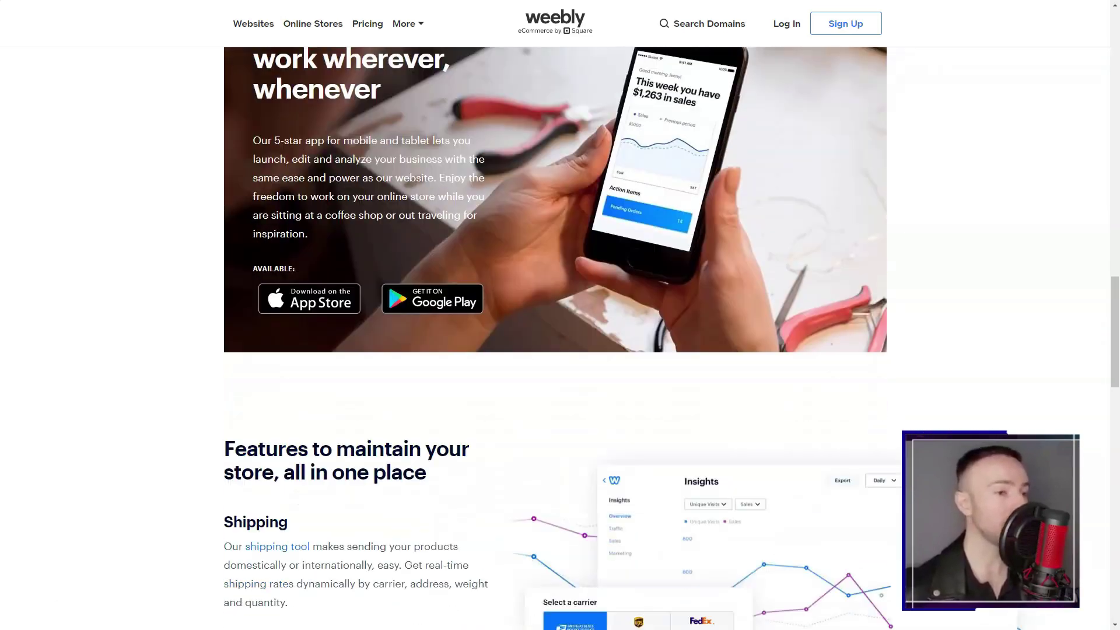
scroll(554, 316, "down", 8)
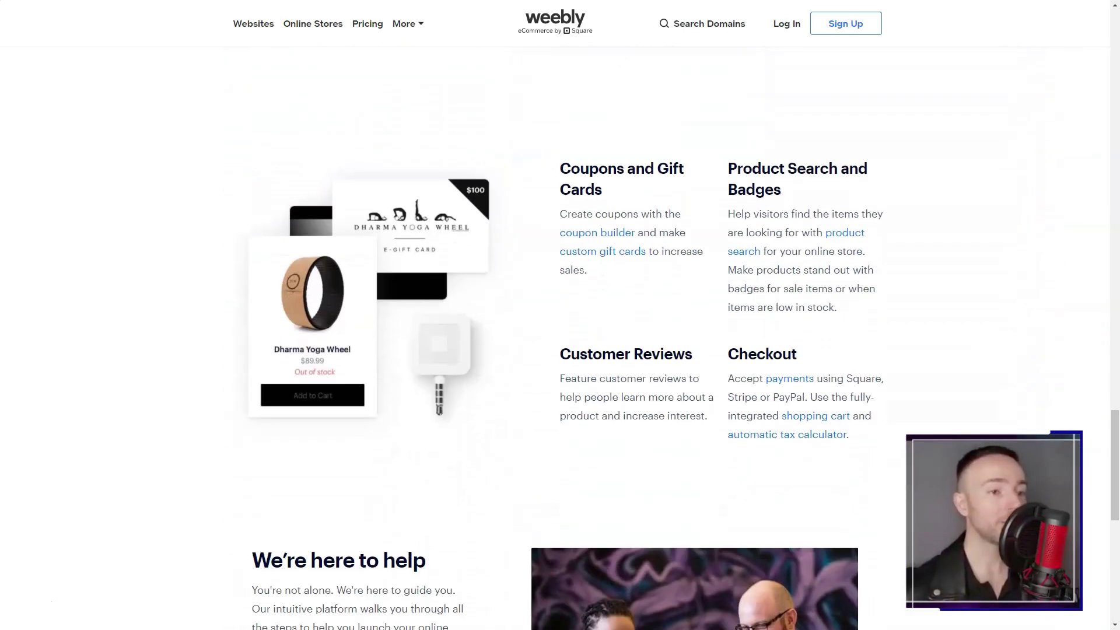
scroll(555, 315, "down", 7)
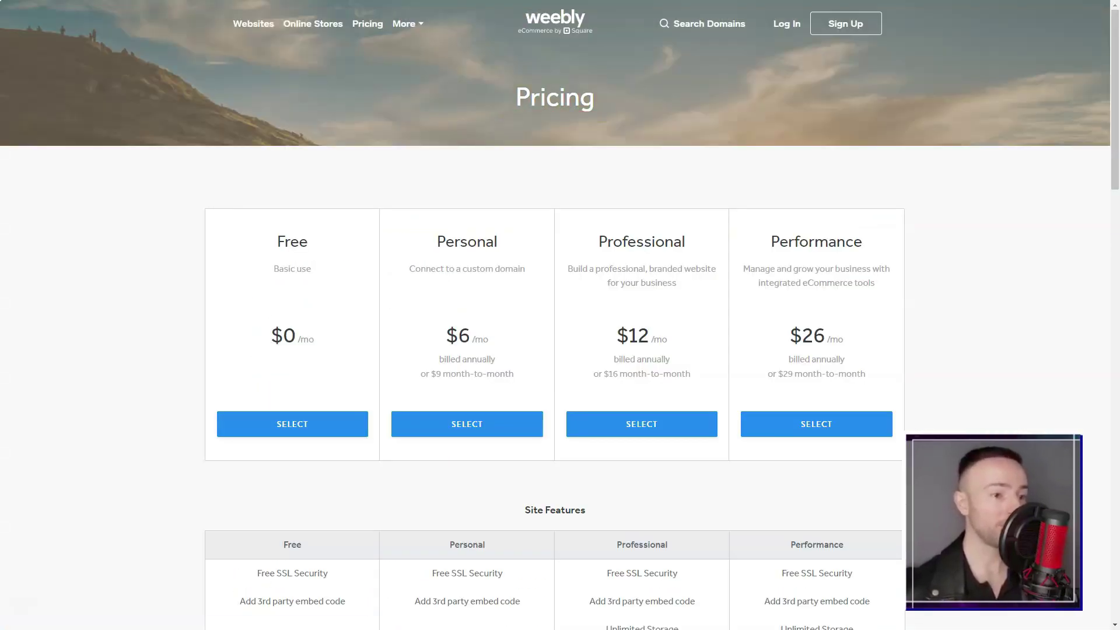
Step: Review Weebly's pricing page, comparing the Free, Personal, Professional and Performance plans across site features, eCommerce and support
scroll(554, 315, "down", 3)
scroll(554, 315, "down", 3)
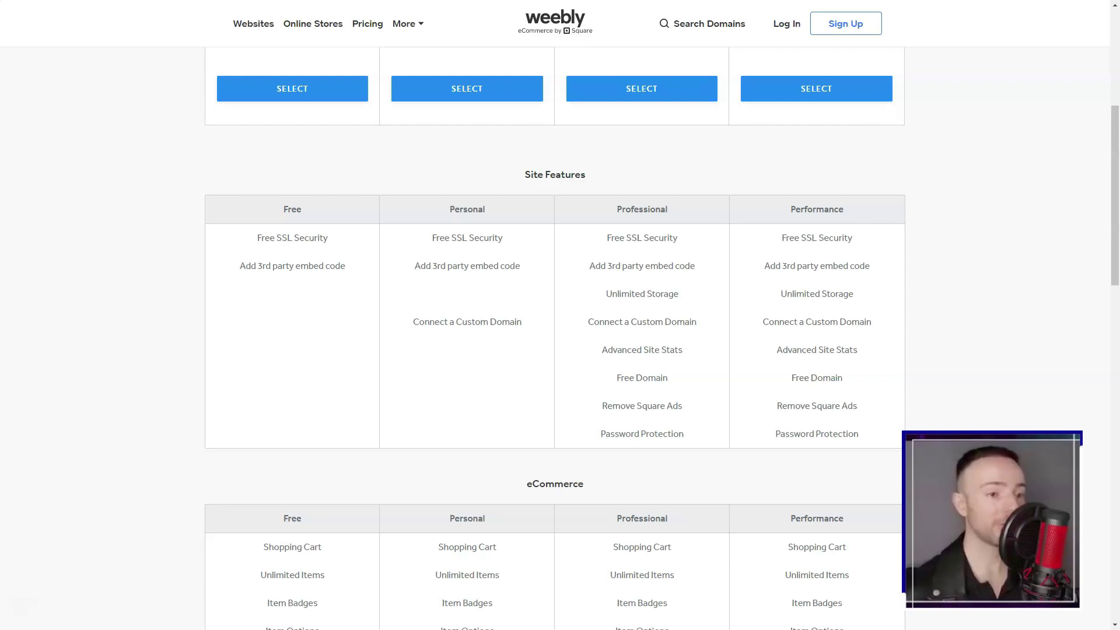
scroll(554, 315, "down", 8)
scroll(555, 315, "down", 12)
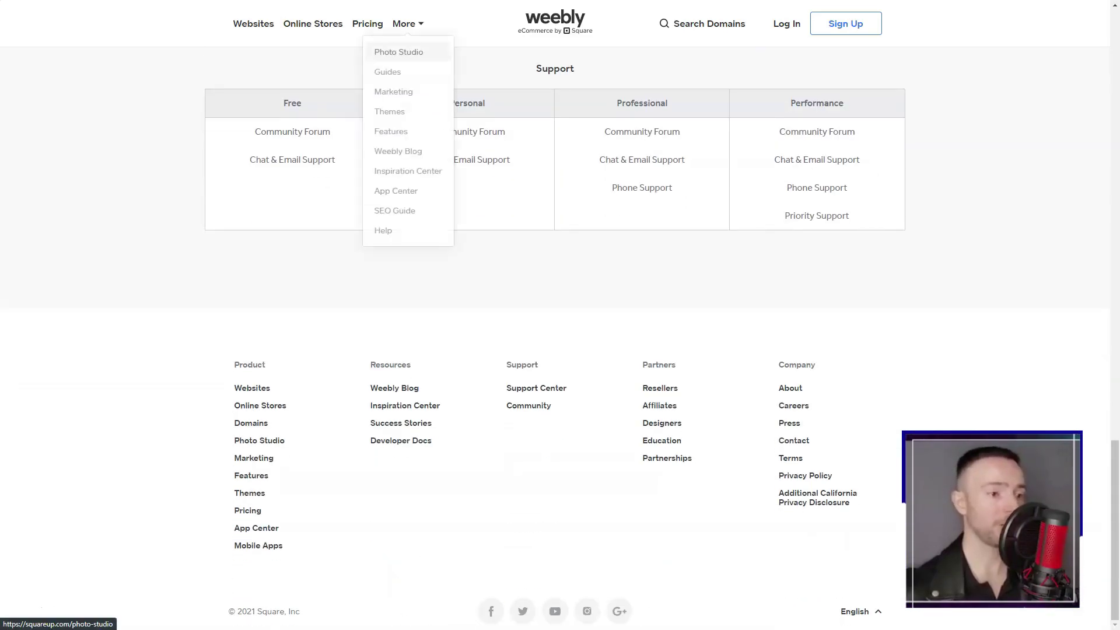
Step: Open Weebly's Photo Studio page and read how it works, the photo pack and 360 photo offers, product examples and sales channels
left_click(398, 52)
scroll(554, 315, "down", 8)
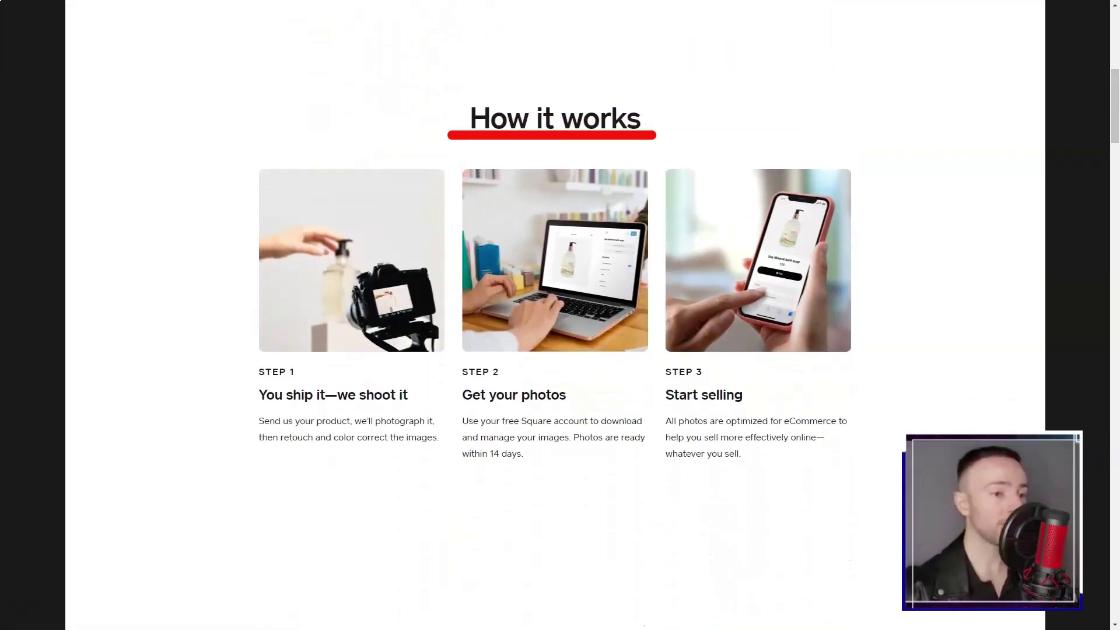
scroll(555, 315, "down", 8)
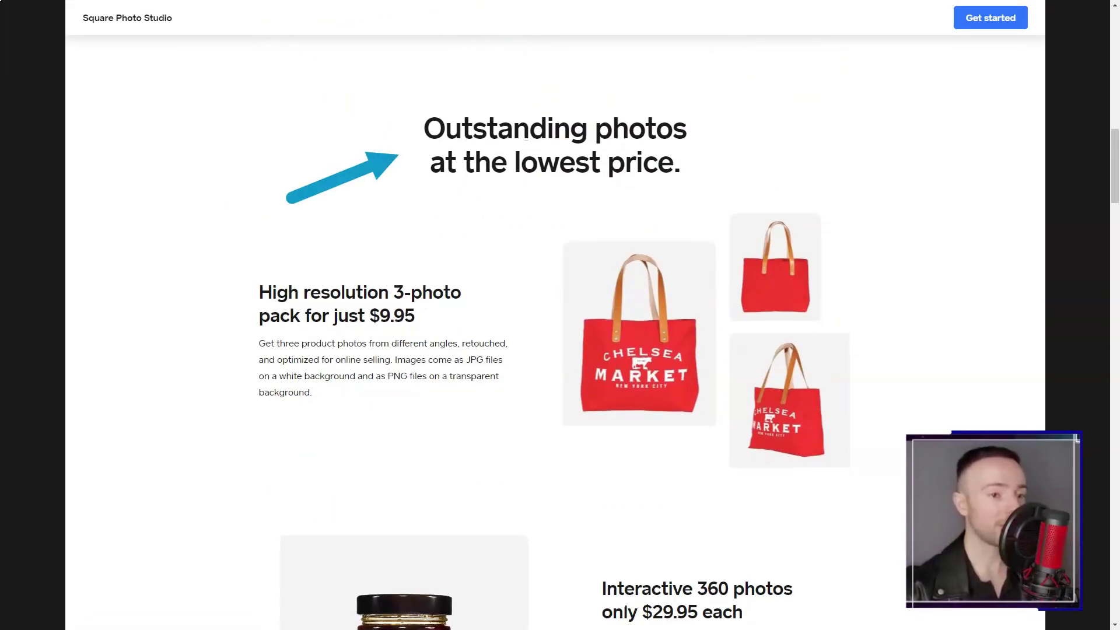
scroll(555, 315, "down", 6)
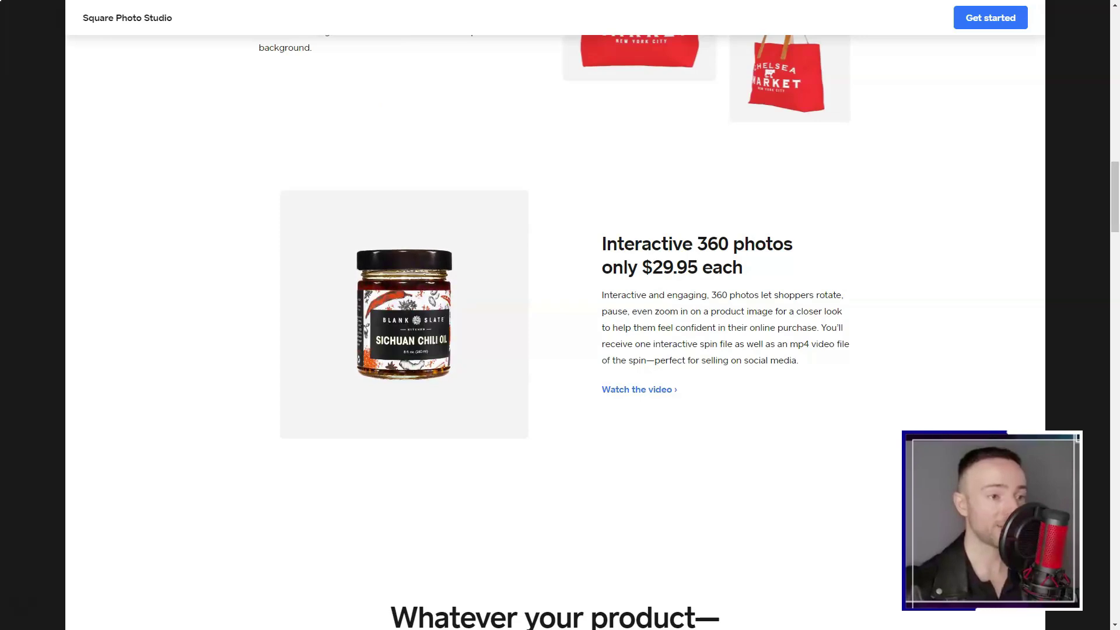
scroll(555, 315, "down", 9)
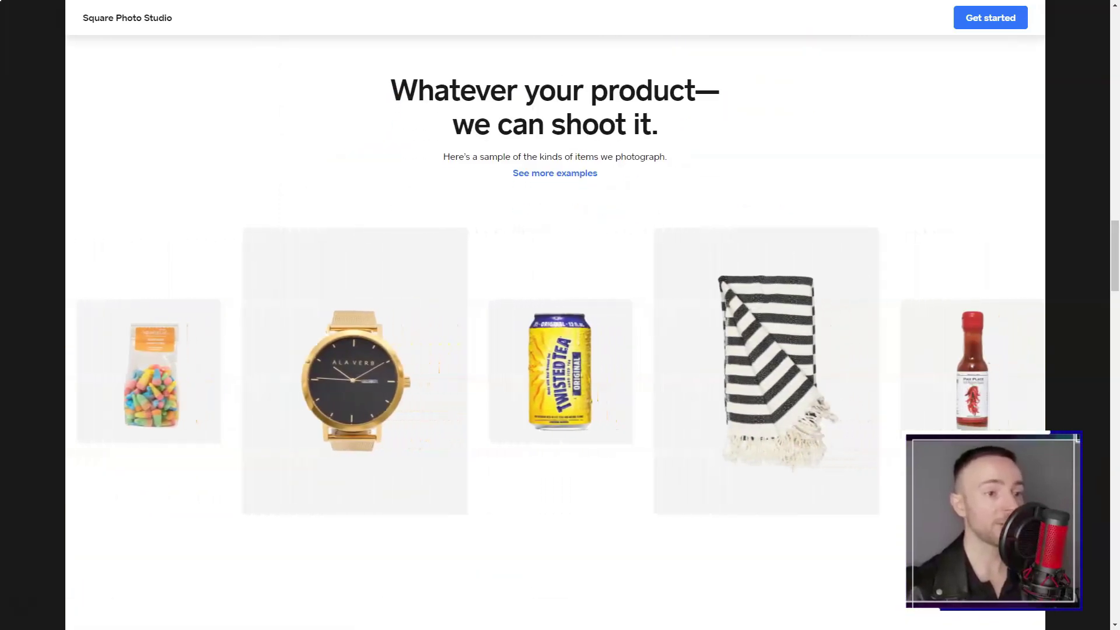
scroll(554, 315, "down", 8)
scroll(555, 315, "down", 6)
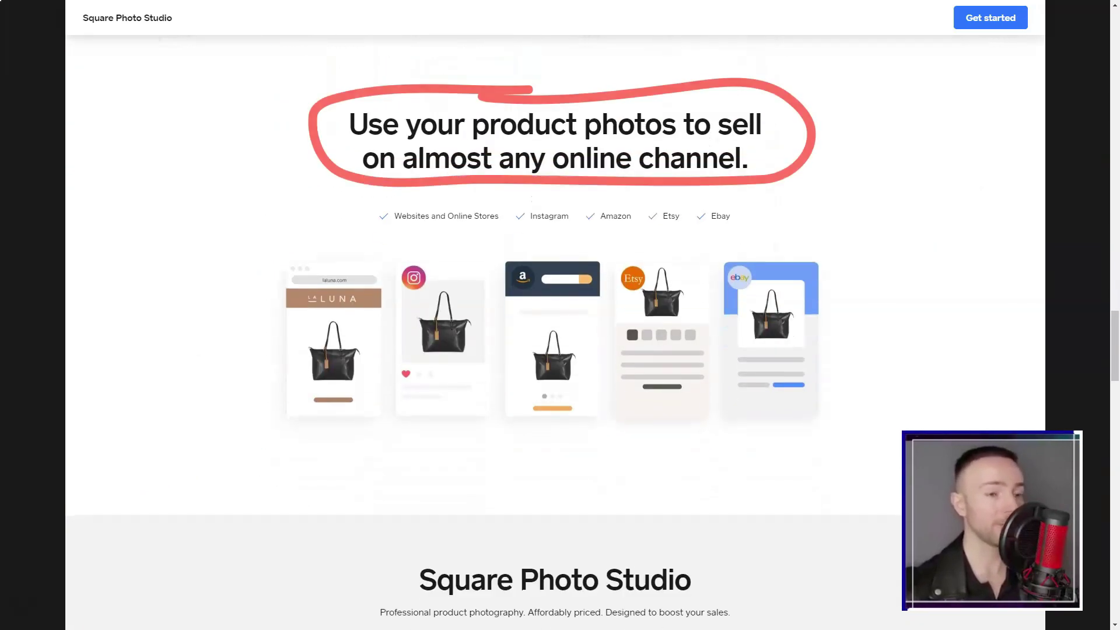
scroll(554, 315, "down", 8)
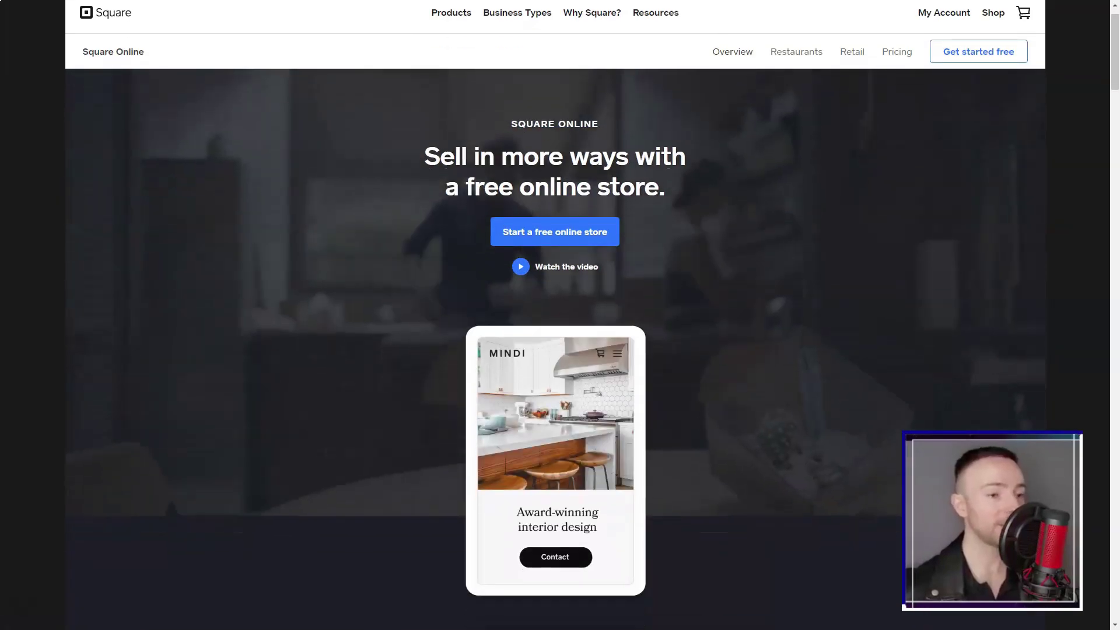
Step: Review the Square Online page sections on the free online store, website solutions by business type, meeting customers and payments
scroll(554, 315, "down", 13)
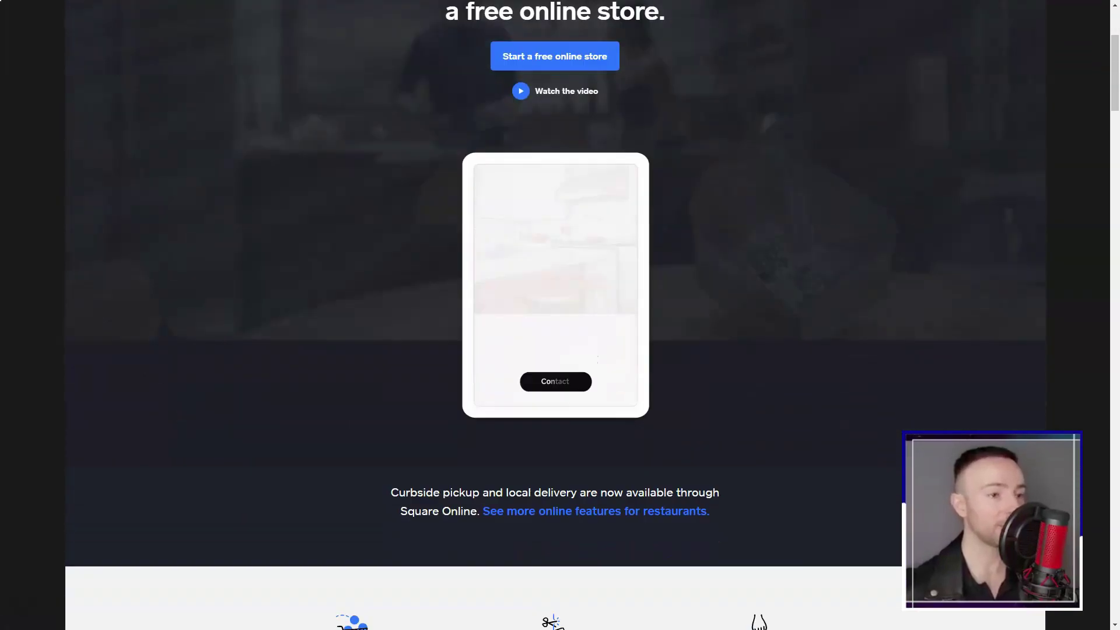
scroll(554, 315, "down", 7)
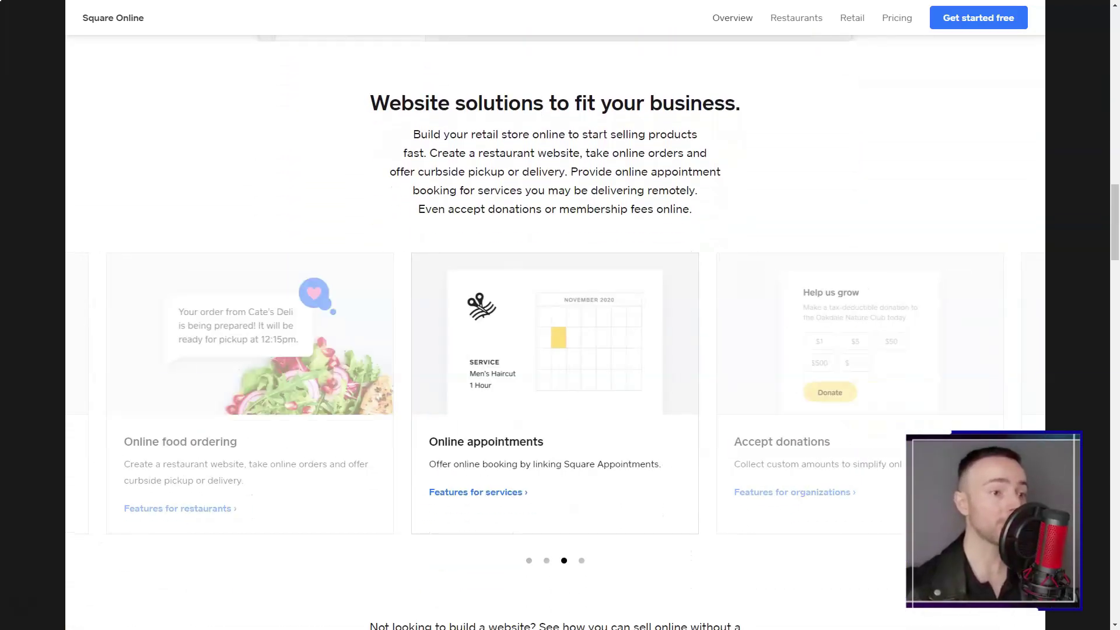
scroll(554, 315, "down", 1)
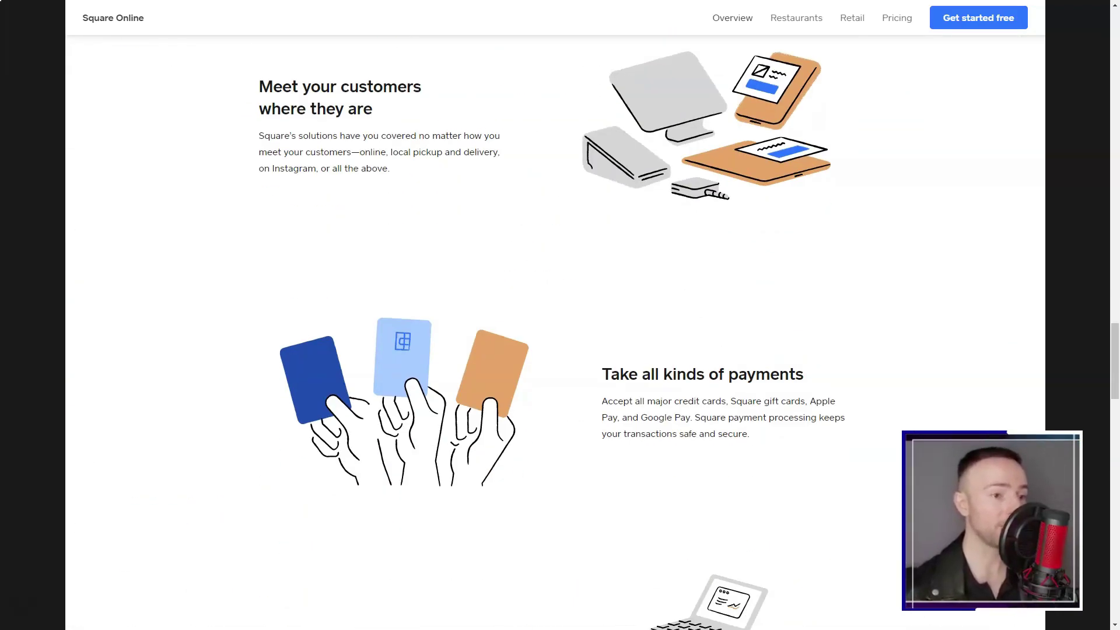
scroll(554, 315, "down", 2)
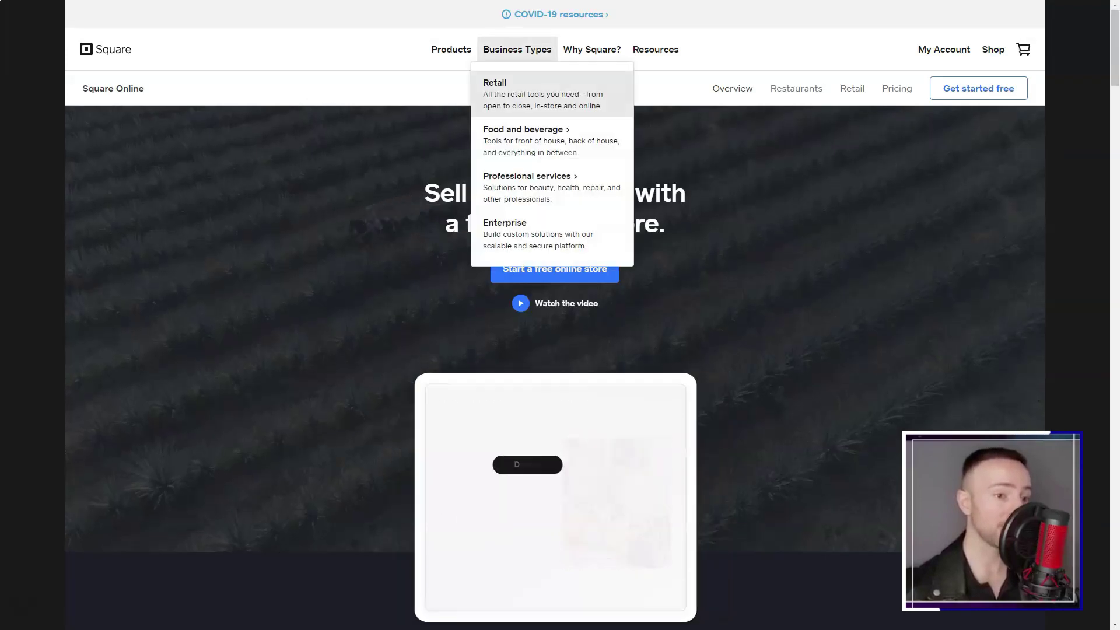
Step: Open the Square for Retail page from the business types and review its POS features and plan sections
left_click(490, 150)
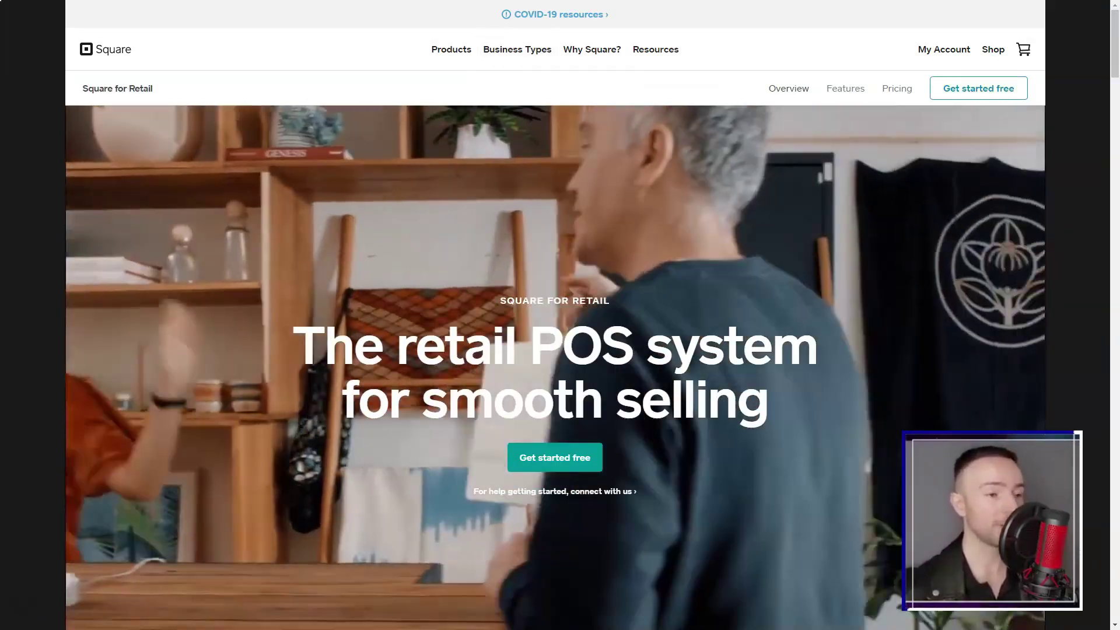
scroll(554, 315, "down", 10)
scroll(555, 315, "down", 10)
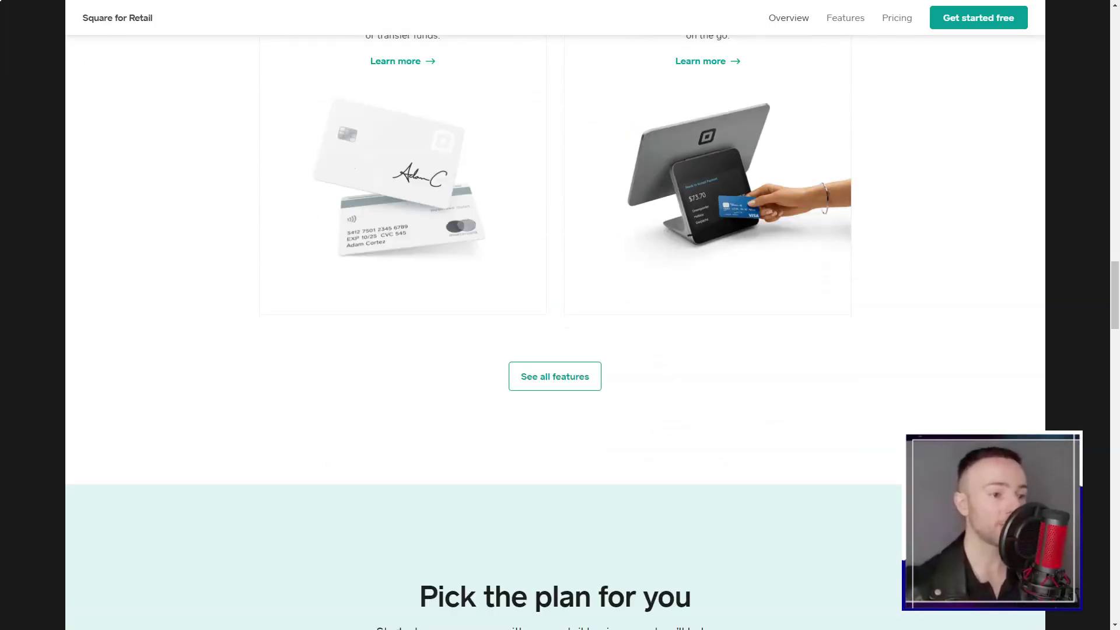
scroll(555, 315, "down", 8)
scroll(554, 315, "down", 20)
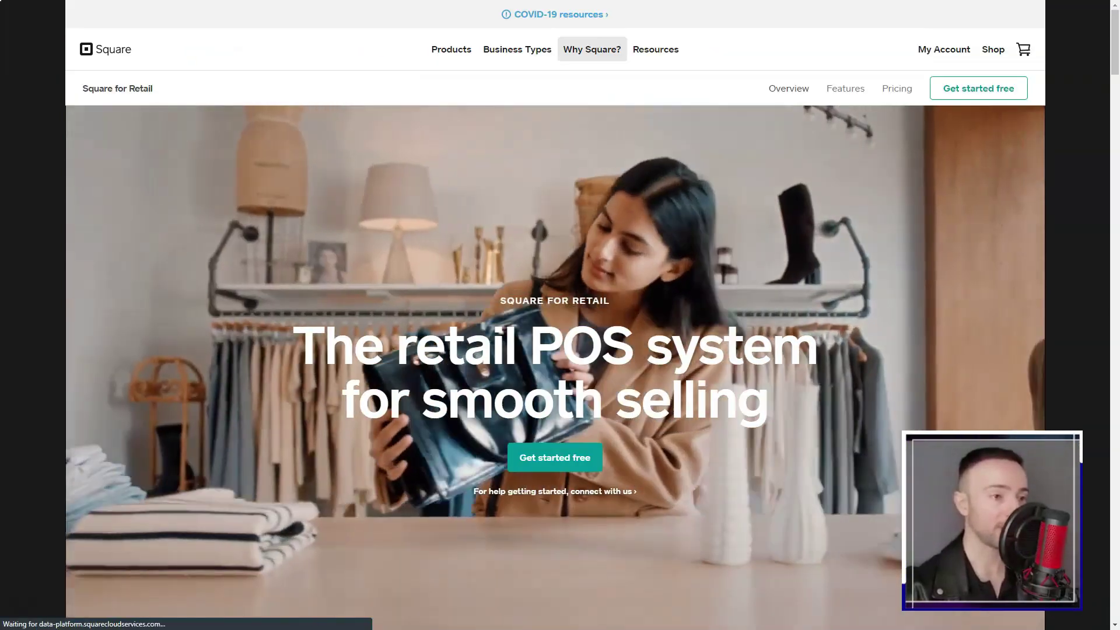
Step: Open the Why Square? page and read through its company story and business showcase sections
left_click(592, 50)
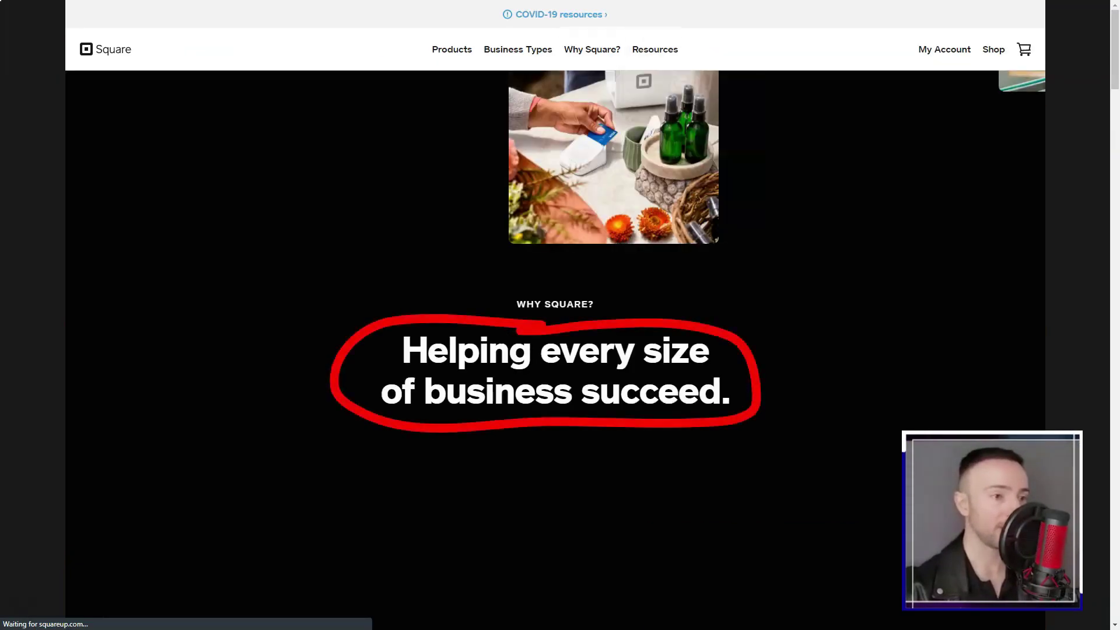
scroll(554, 315, "down", 1)
scroll(555, 315, "down", 10)
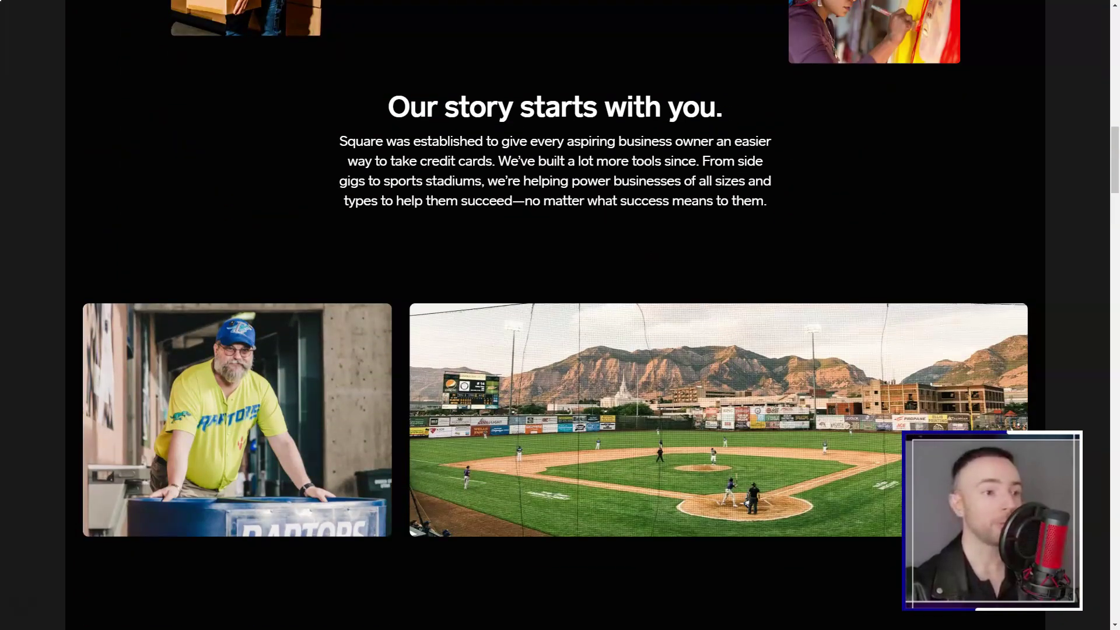
scroll(554, 316, "down", 10)
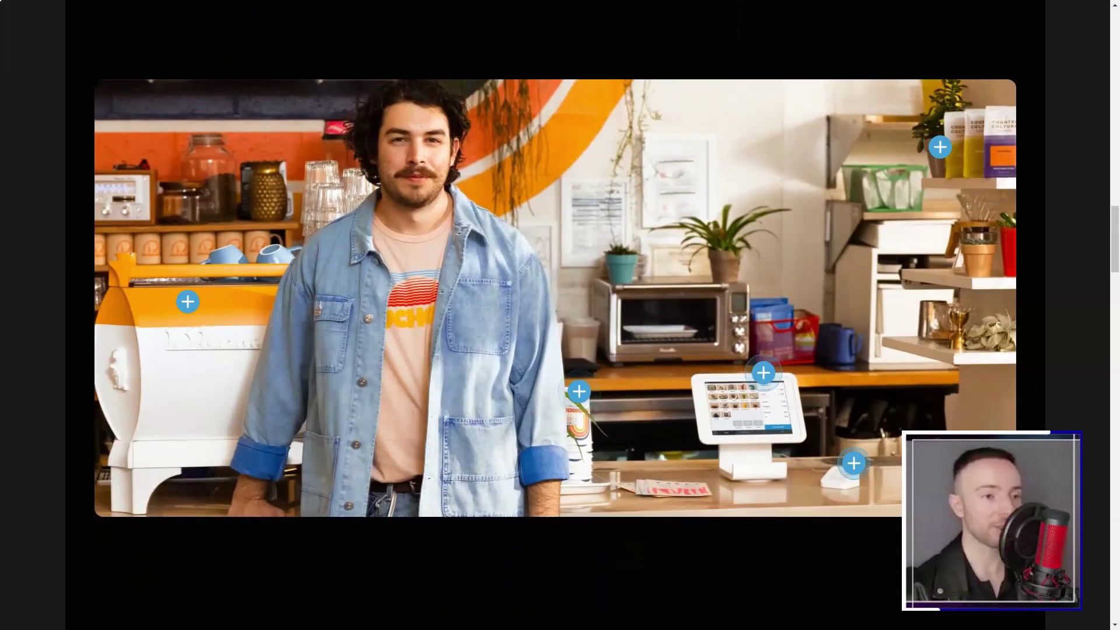
scroll(554, 315, "down", 10)
scroll(554, 315, "down", 15)
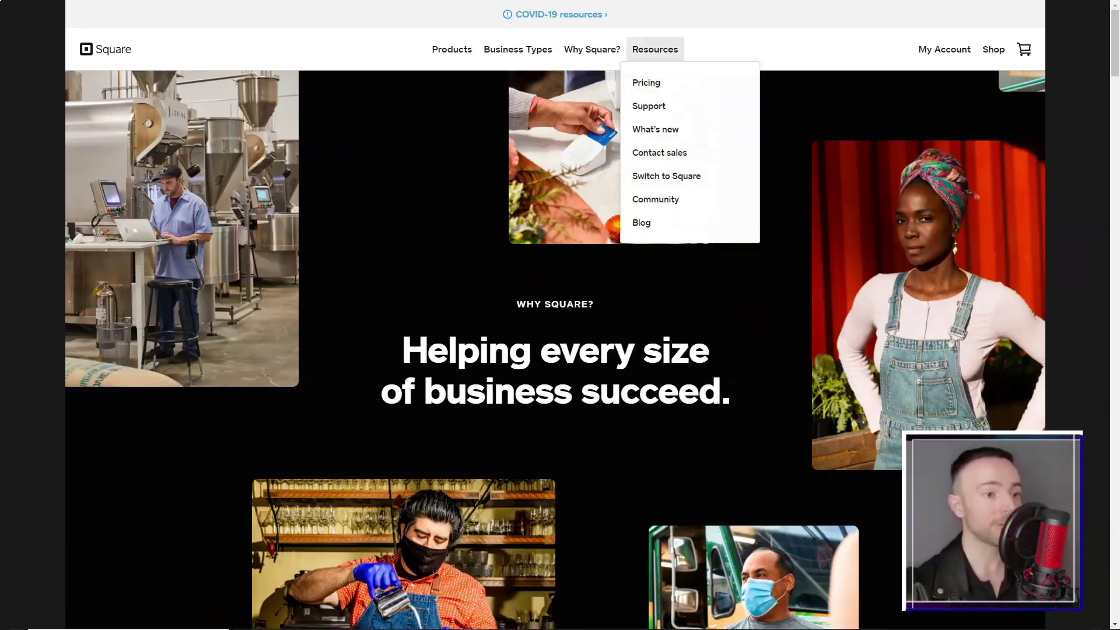
Step: Open Square's Pricing page and read its pricing principles, what every account includes and the paid extras
left_click(645, 82)
scroll(554, 315, "down", 7)
scroll(554, 315, "down", 12)
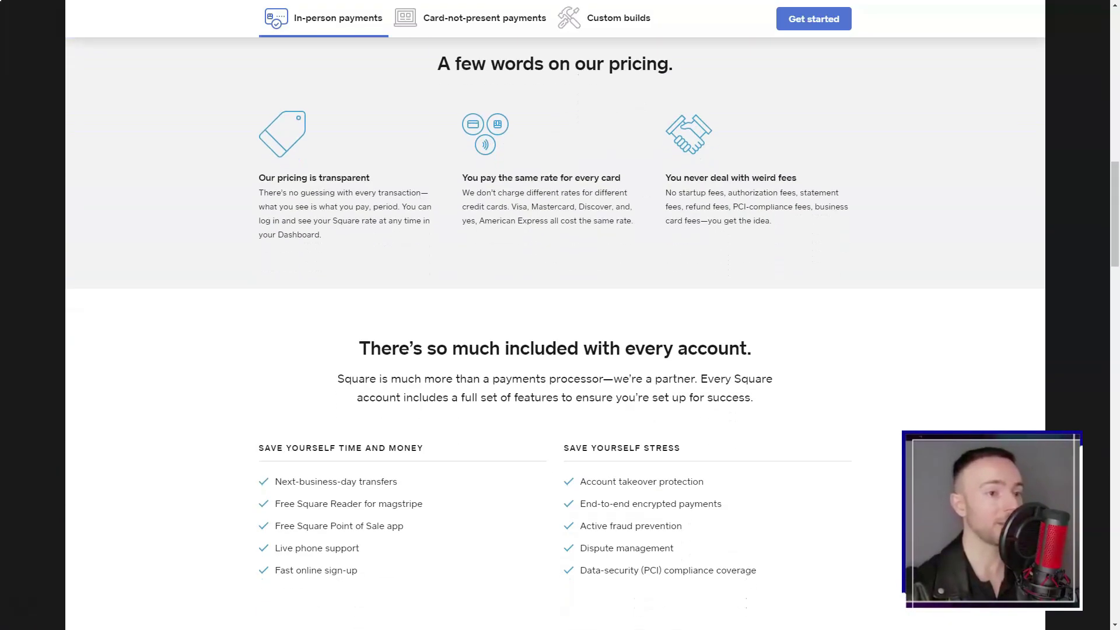
scroll(554, 315, "down", 8)
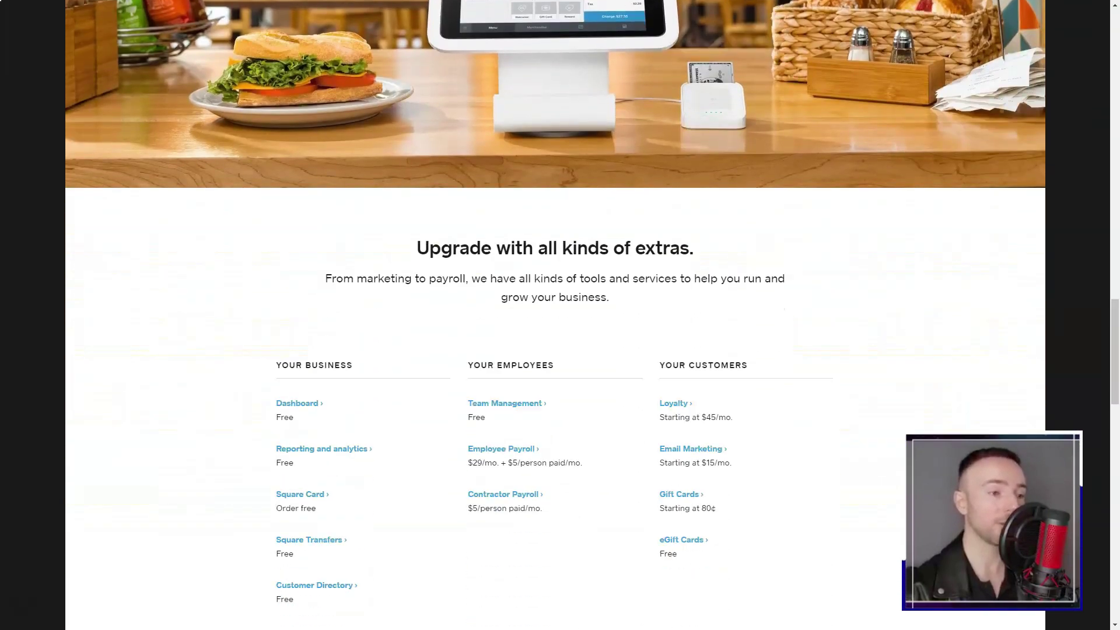
scroll(554, 315, "down", 7)
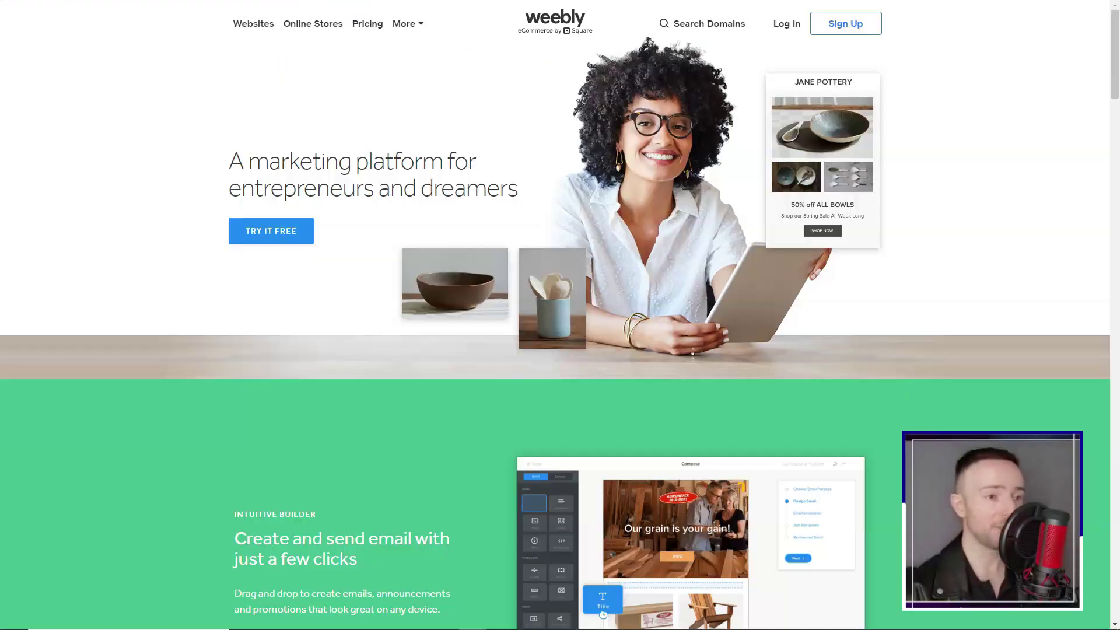
Step: Review Weebly's Marketing page sections on the email builder, website integration, brand promotion and email performance
scroll(554, 315, "down", 5)
scroll(686, 477, "down", 10)
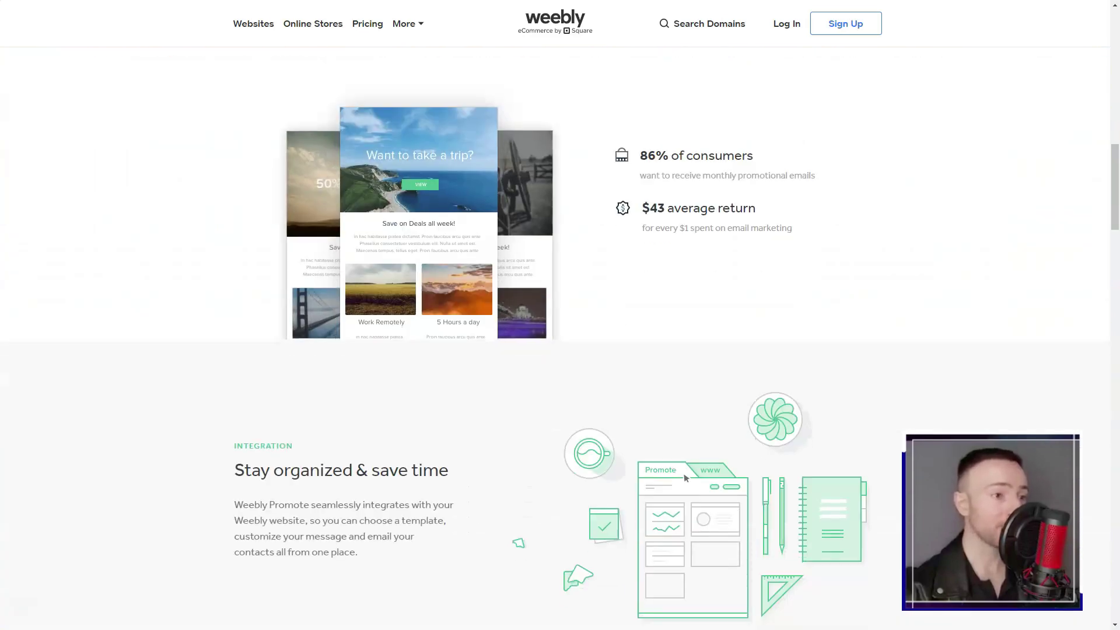
scroll(686, 271, "down", 15)
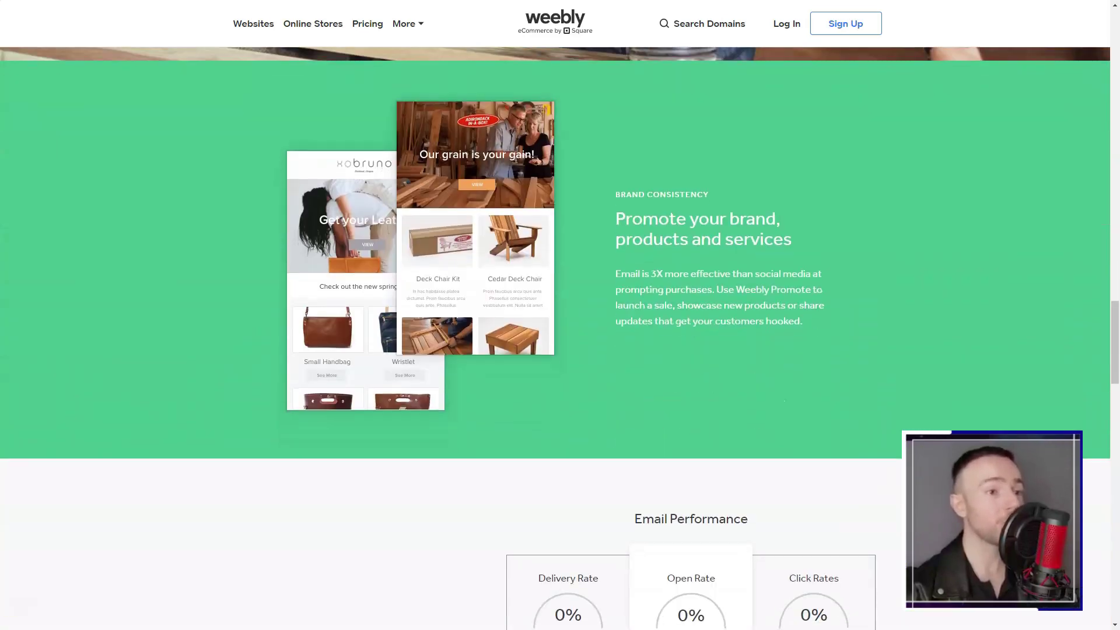
scroll(554, 315, "down", 15)
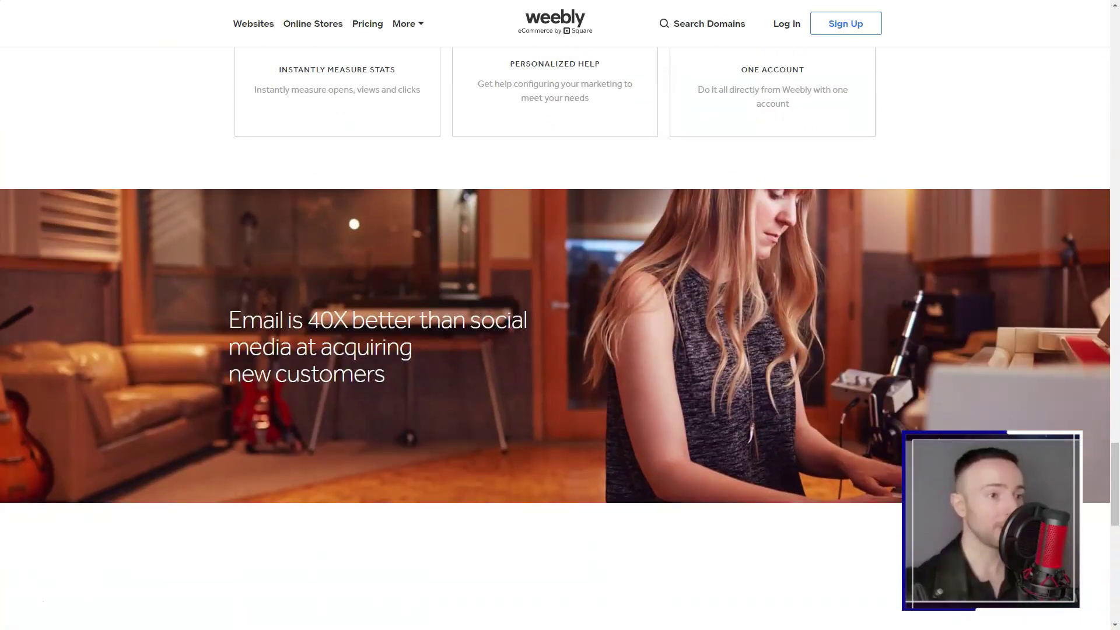
scroll(554, 316, "down", 5)
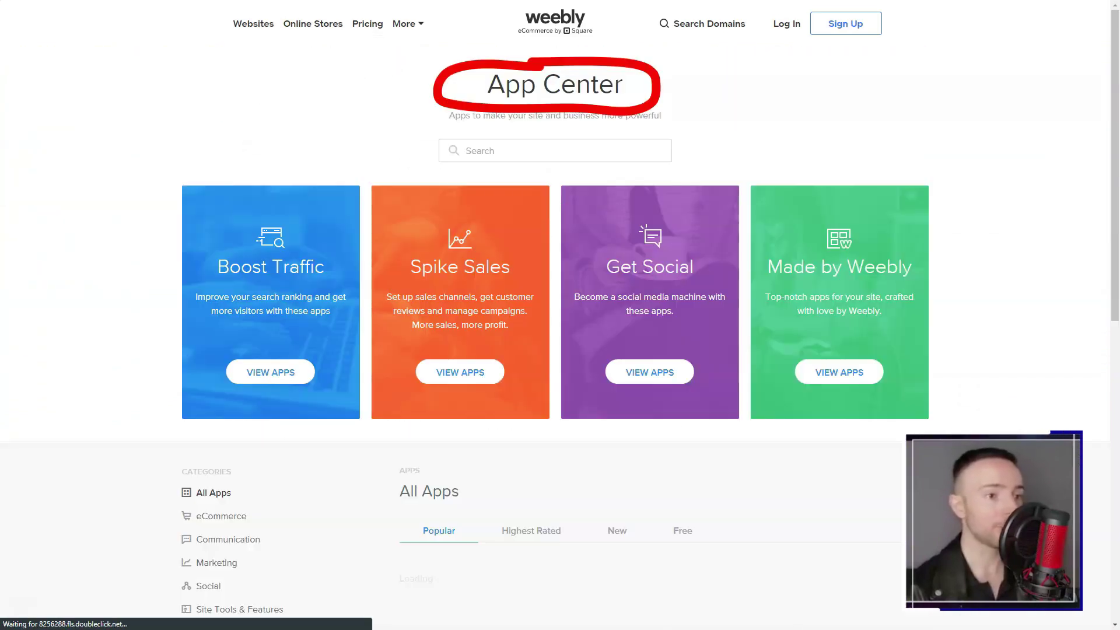
Step: Browse the Highest Rated and Free apps in Weebly's App Center and look over the Inspiration Center articles
scroll(531, 136, "down", 1)
left_click(531, 135)
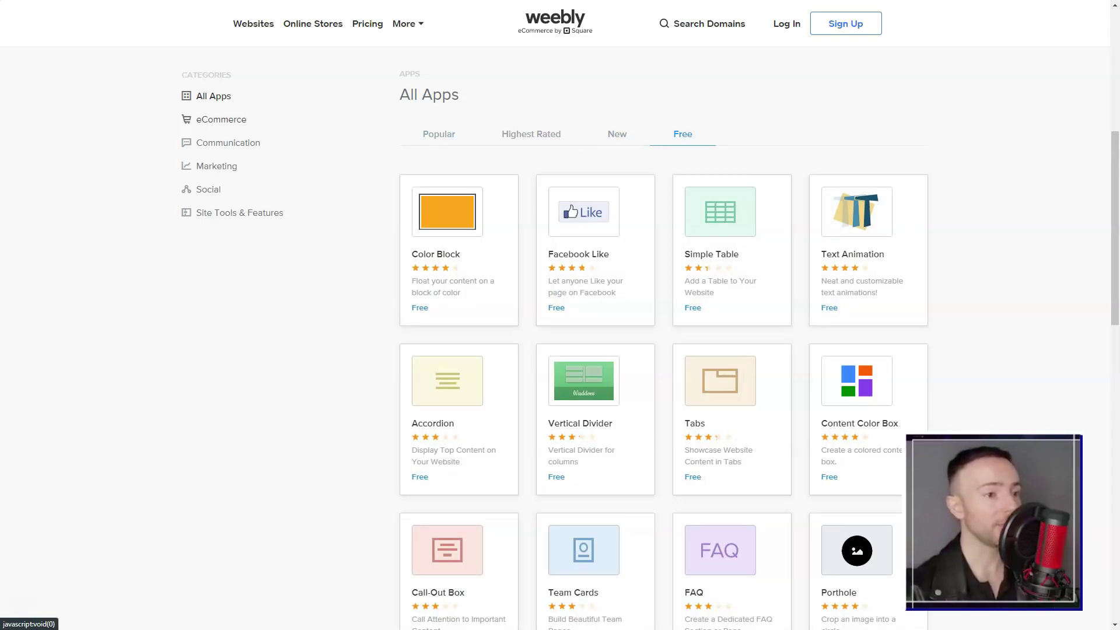
left_click(408, 152)
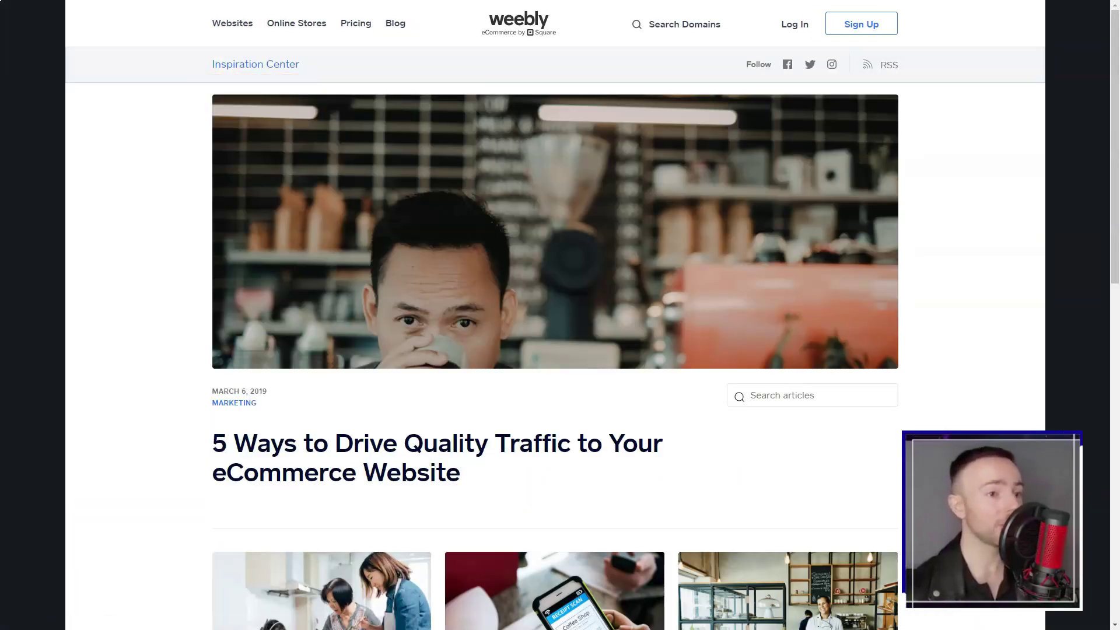
scroll(554, 315, "down", 6)
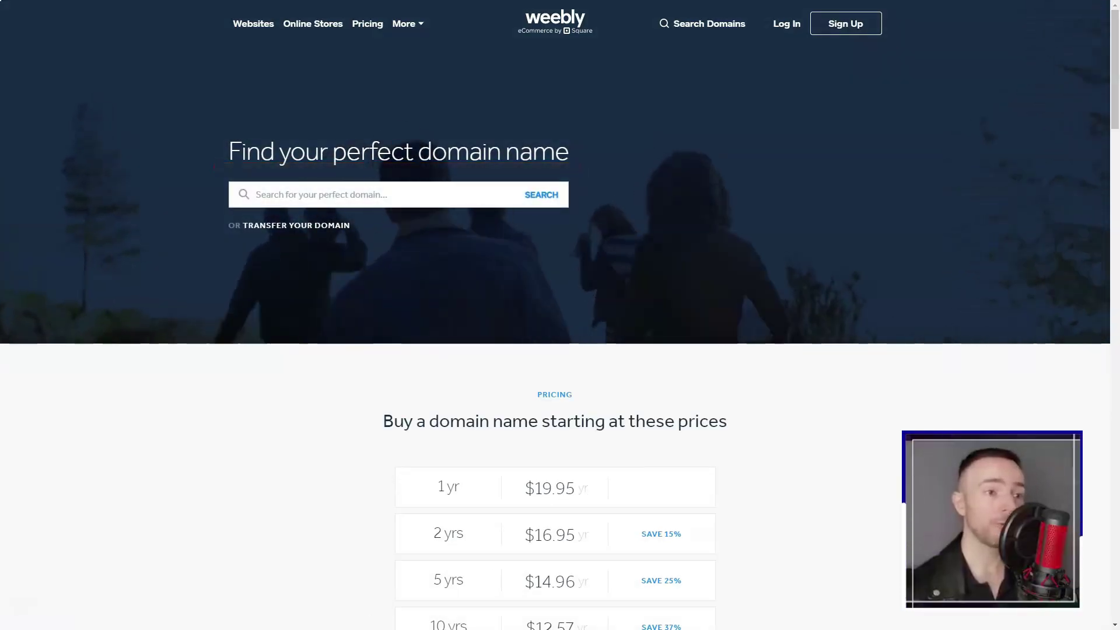
Step: Review Weebly's domain page, covering the registration prices per term and the perks of domain registration
scroll(560, 315, "down", 5)
scroll(560, 315, "down", 4)
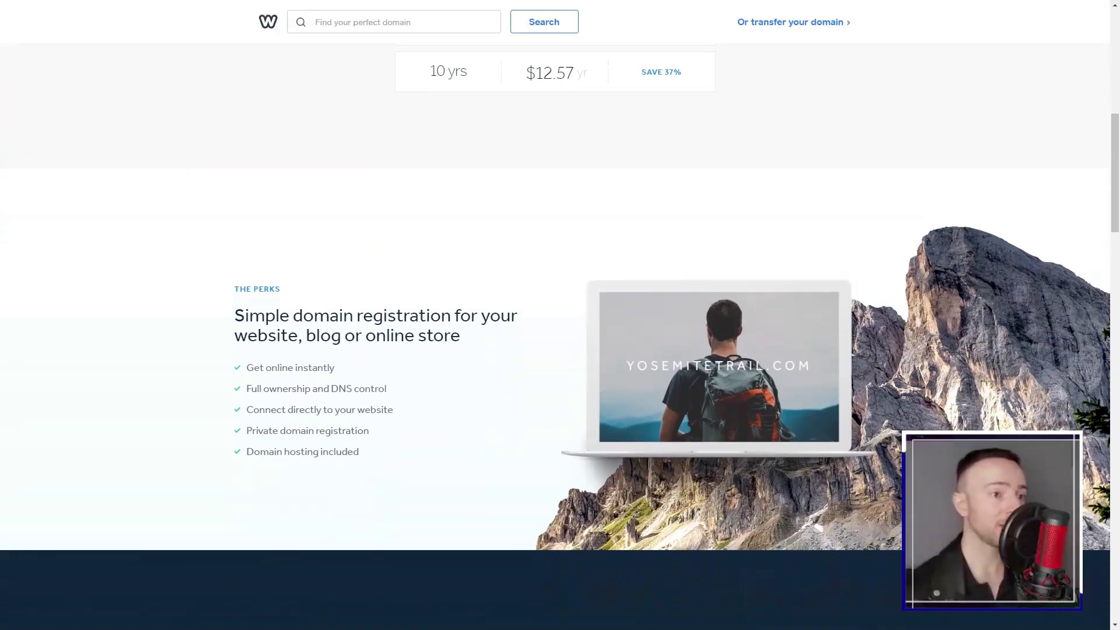
scroll(561, 315, "down", 5)
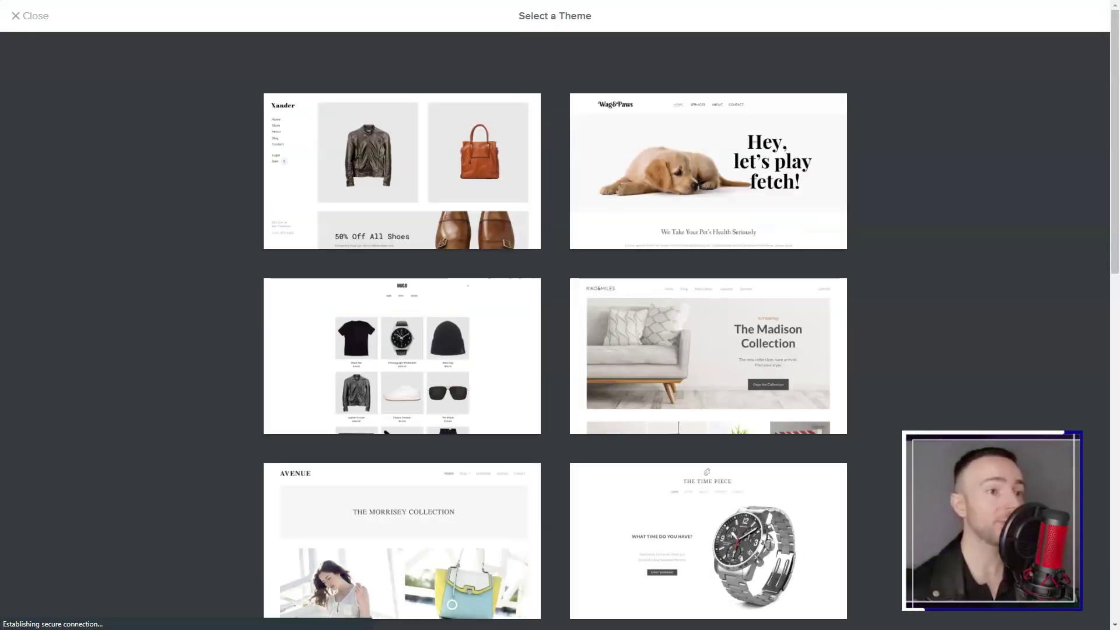
Step: Browse the Weebly themes, preview the Quality Surfwear theme and start editing a site with it
scroll(555, 350, "down", 12)
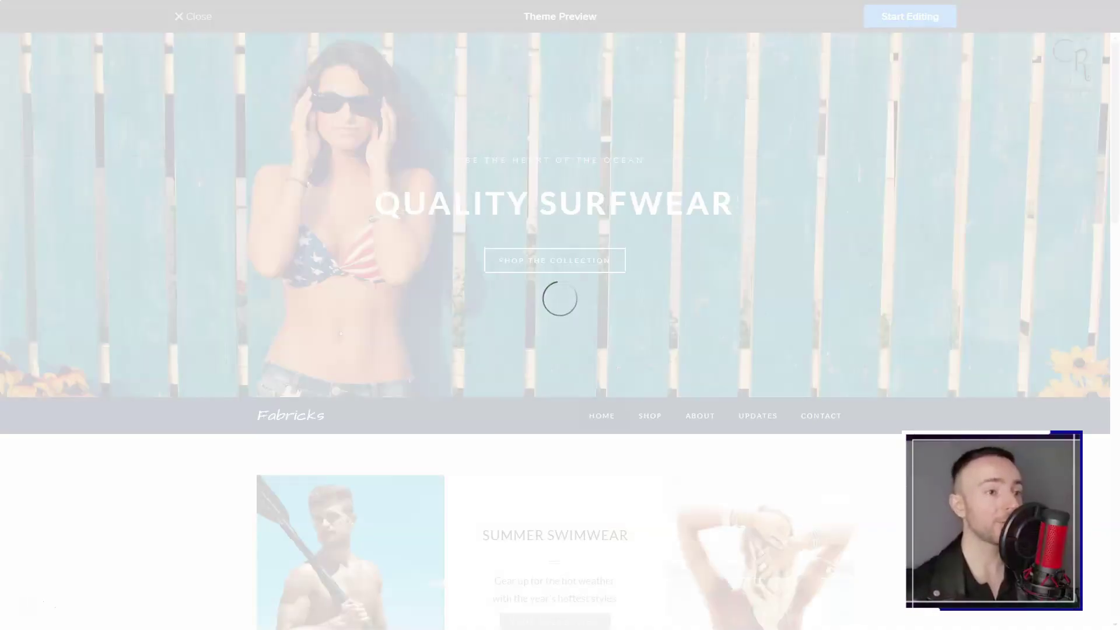
scroll(561, 315, "down", 10)
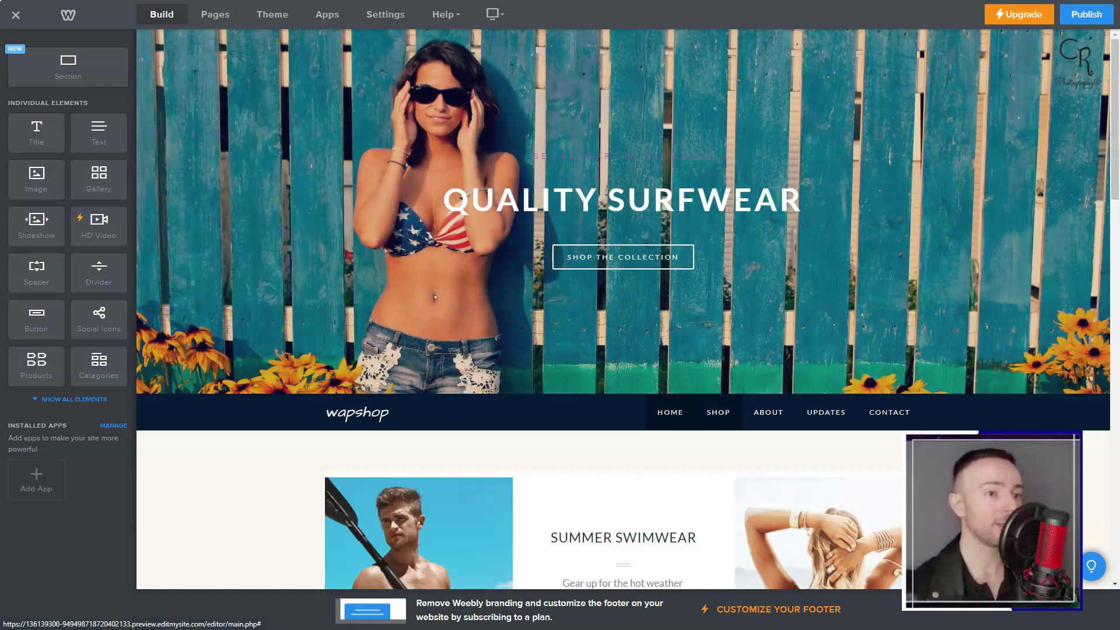
Step: Open the photo of the man with the paddle in the image editor, try its editing tools and save the image
left_click(718, 412)
left_click(629, 278)
key("Escape")
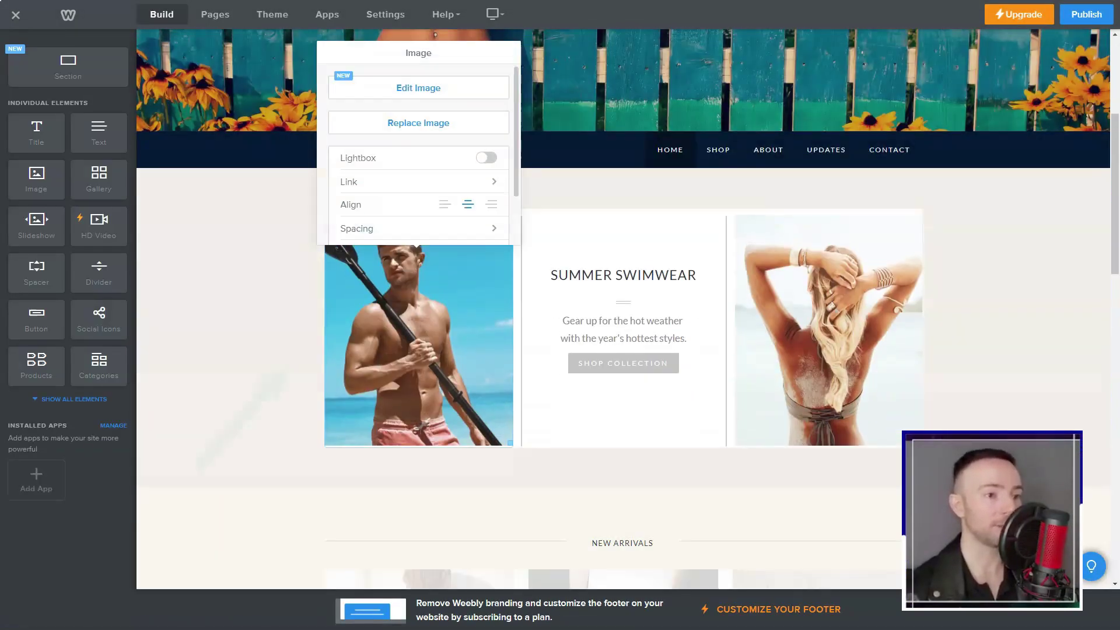
left_click(418, 88)
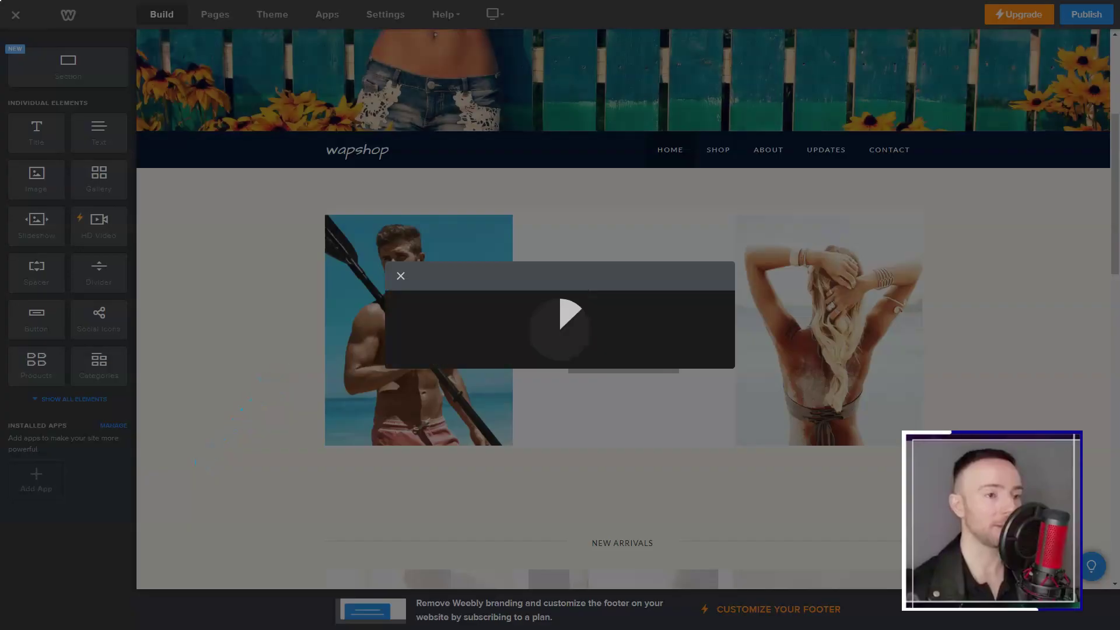
left_click(503, 465)
left_click(546, 465)
left_click(588, 465)
left_click(408, 466)
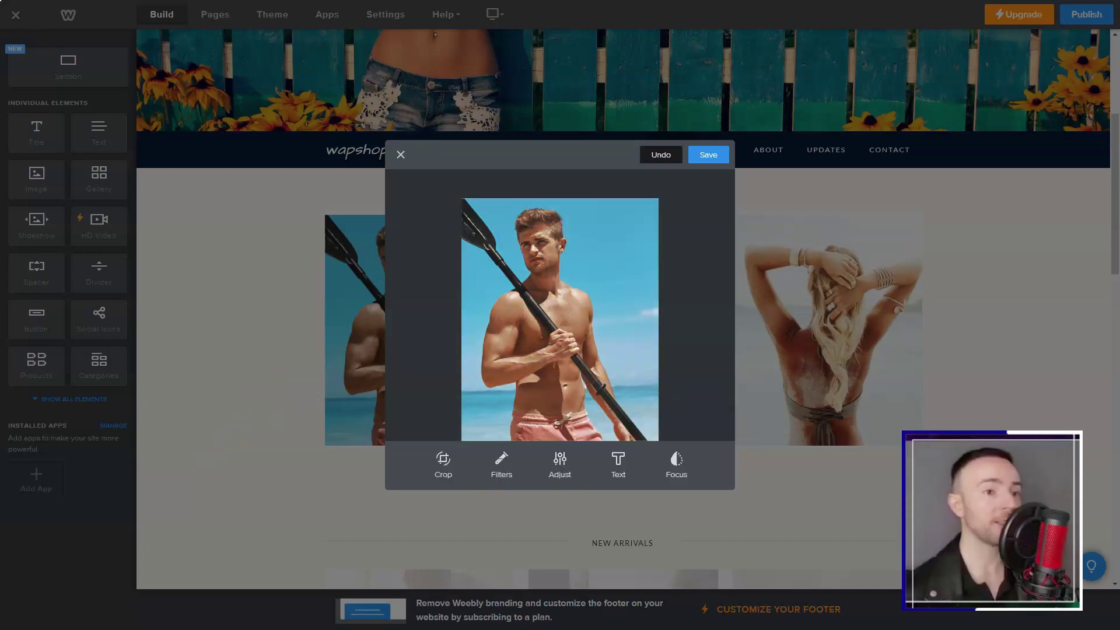
left_click(708, 155)
Step: Apply a Radial focus with a 9 px blur radius to the photo of the long-haired woman and save the image
left_click(829, 331)
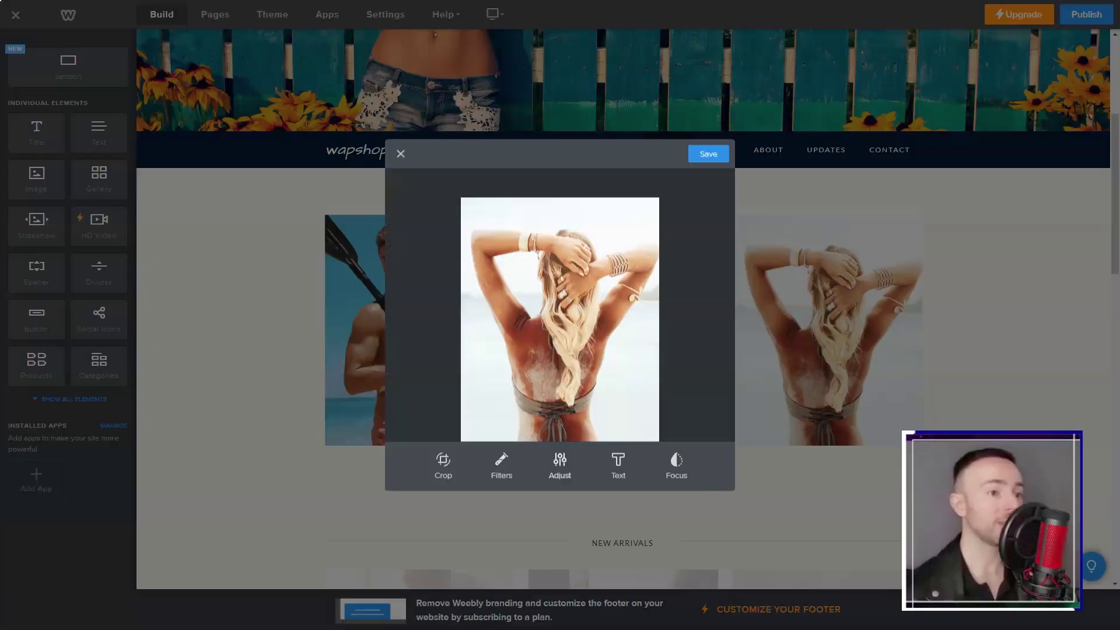
left_click(675, 466)
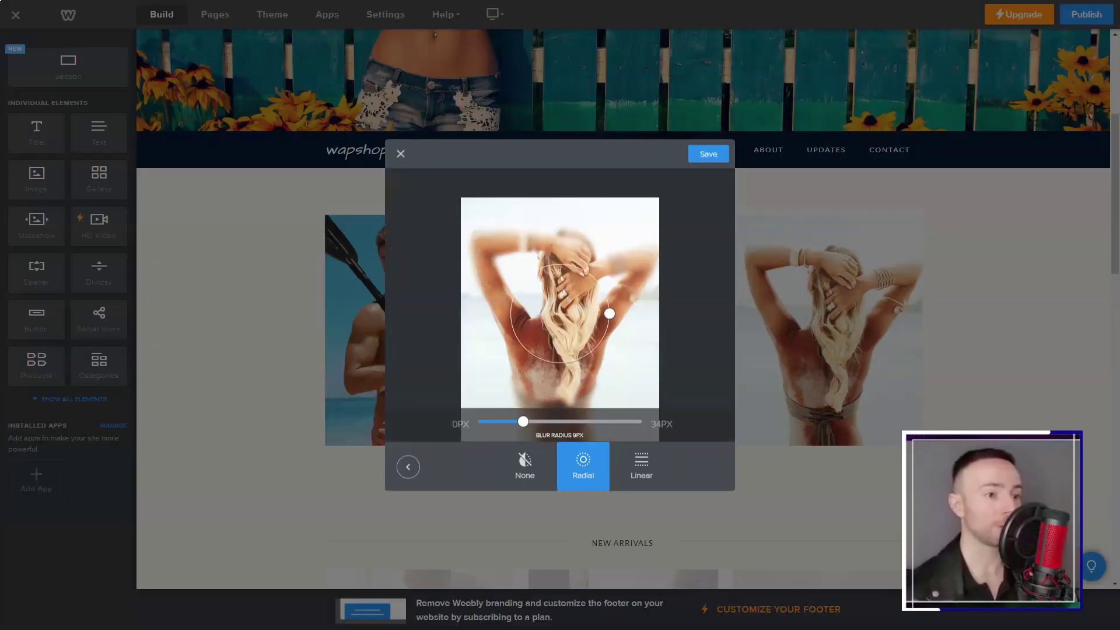
left_click(408, 466)
left_click(708, 154)
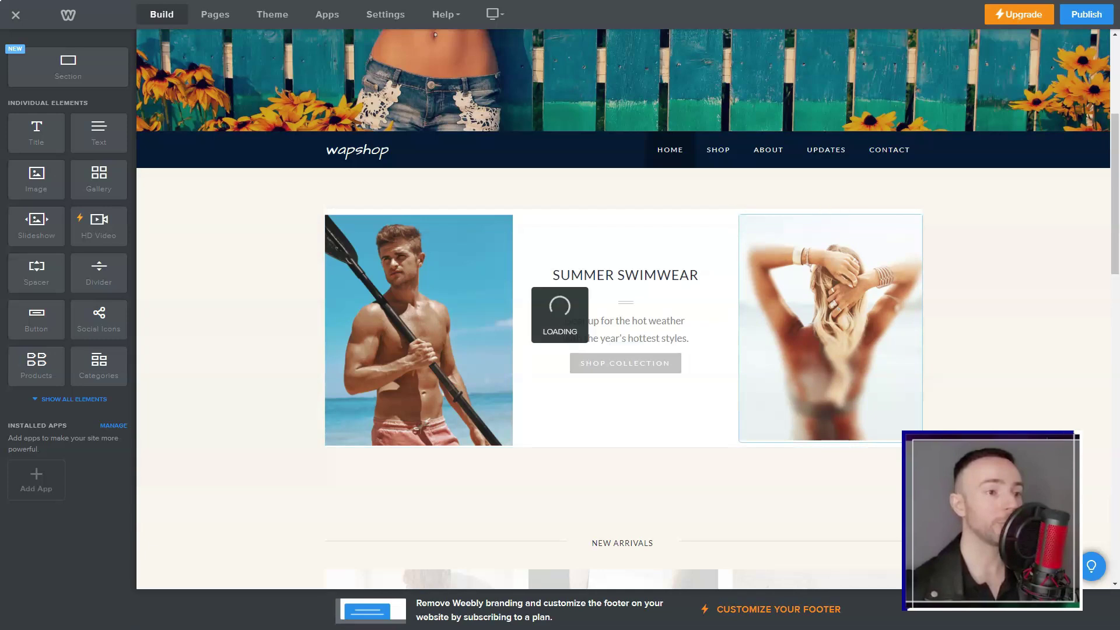
Step: Look over the rest of the Surfwear home page, checking the editable heading and the footer's social icons options
scroll(623, 309, "down", 7)
left_click(623, 292)
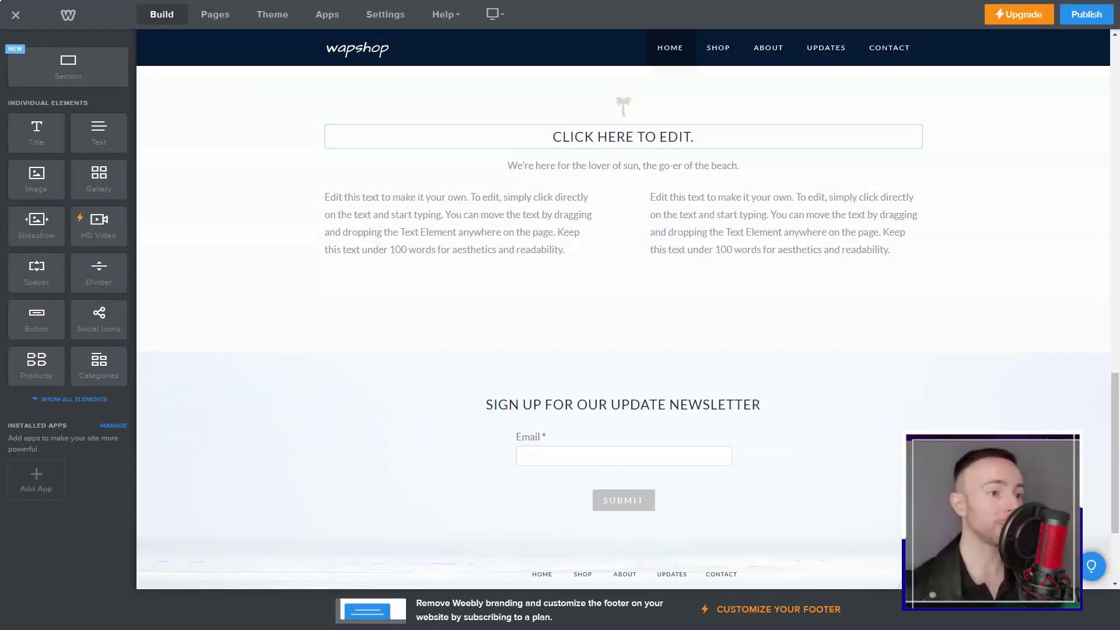
left_click(623, 134)
scroll(623, 292, "down", 1)
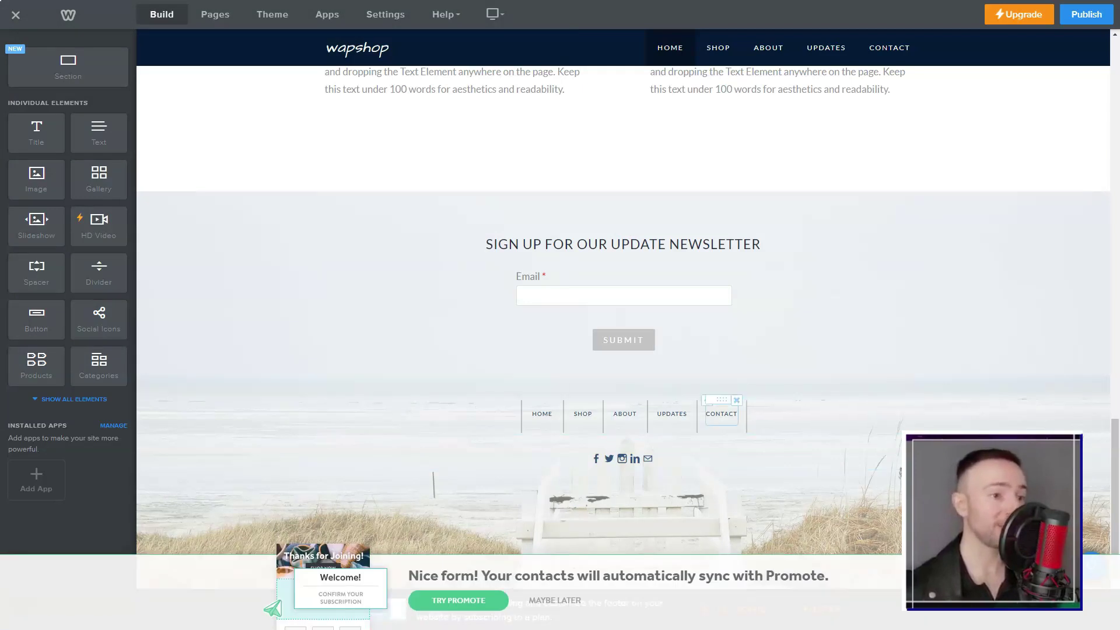
left_click(623, 458)
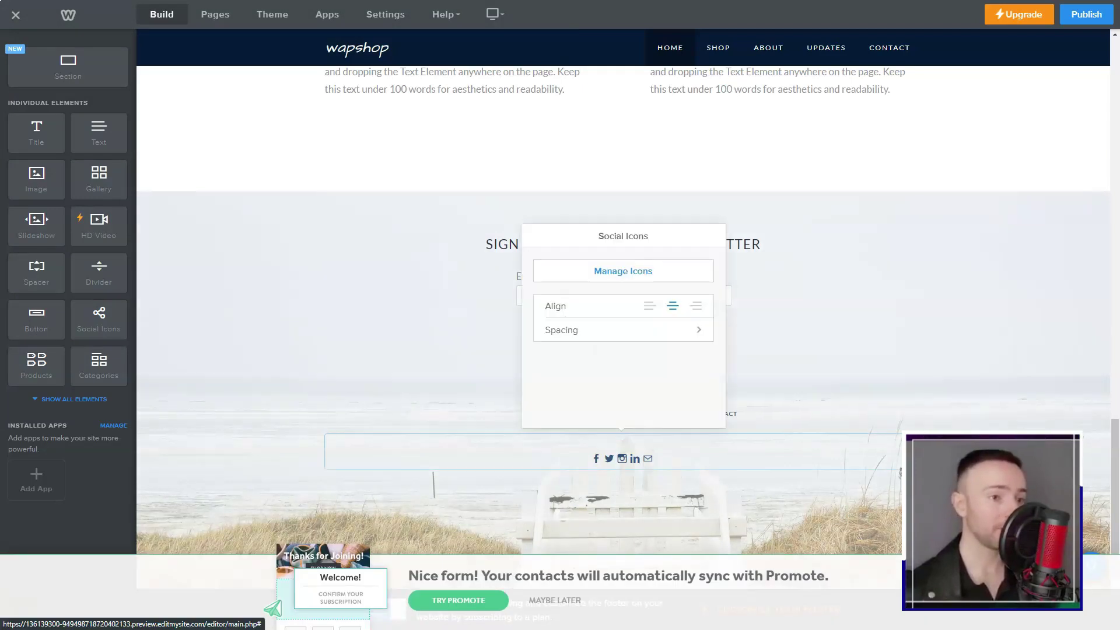
scroll(623, 292, "up", 20)
left_click(767, 412)
left_click(350, 119)
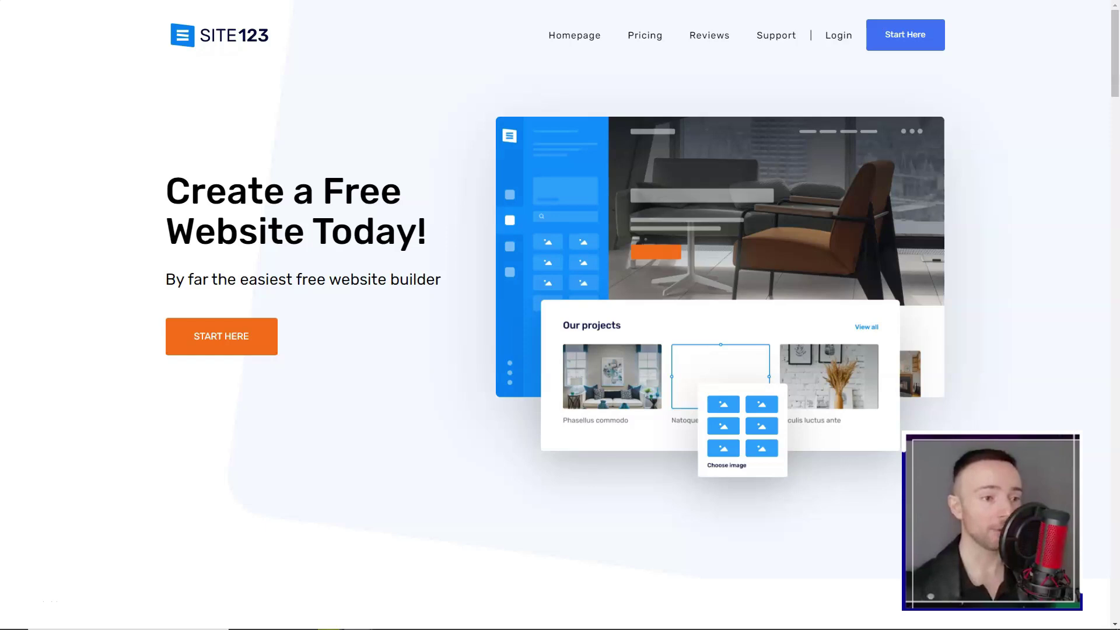
Step: Switch to SITE123's homepage and review its website templates, features, three-step building, online store and live support sections
scroll(560, 315, "down", 8)
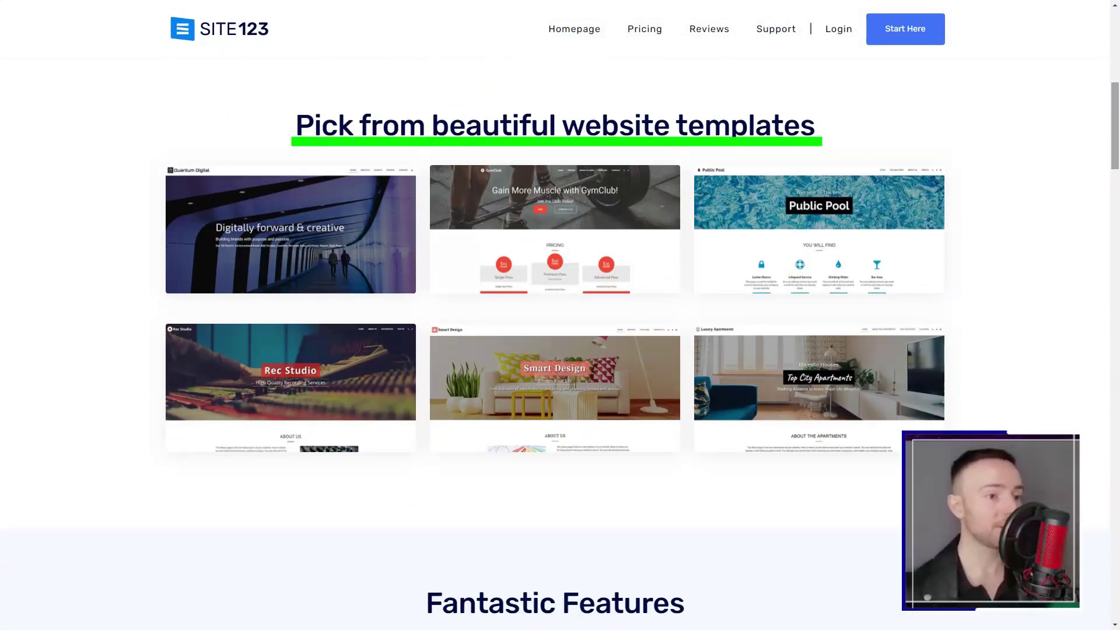
scroll(560, 315, "down", 8)
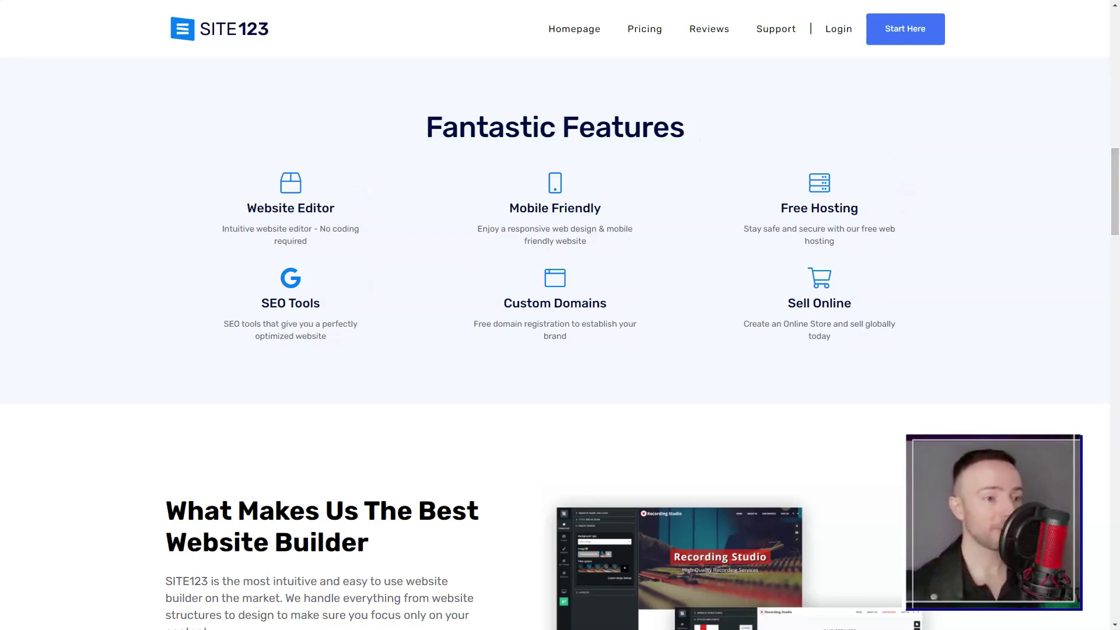
scroll(560, 315, "down", 5)
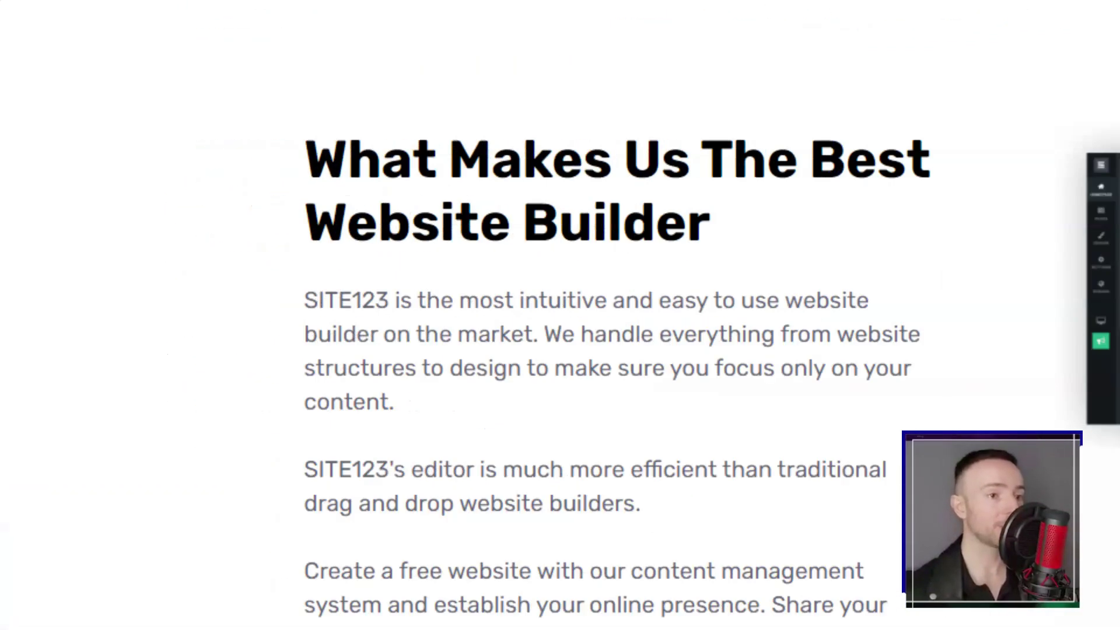
scroll(560, 315, "down", 5)
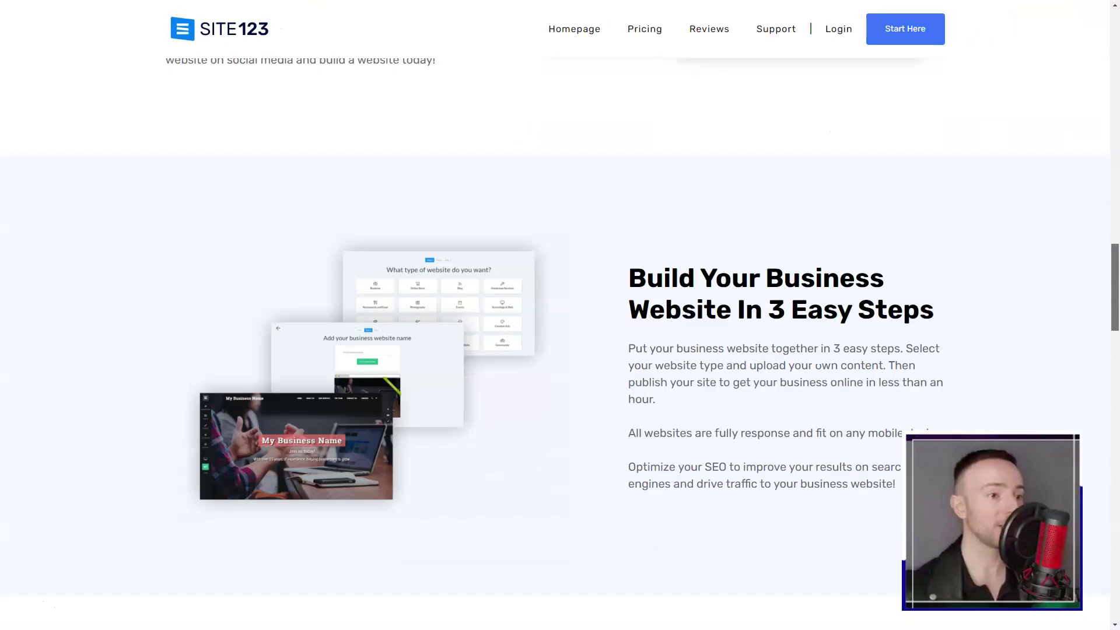
scroll(560, 315, "down", 1)
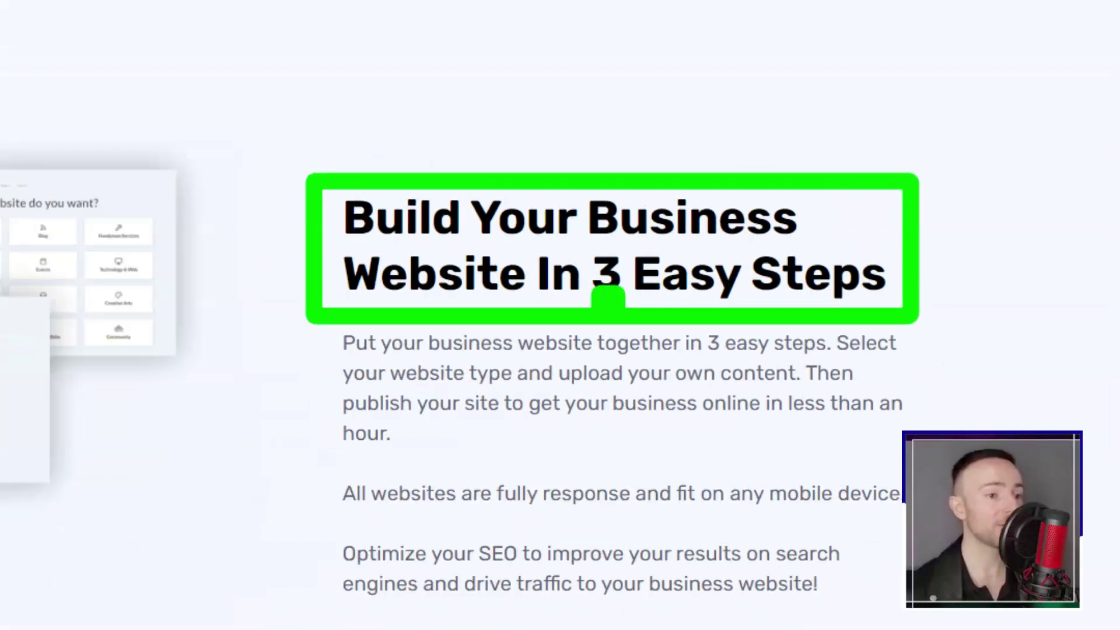
scroll(560, 315, "down", 5)
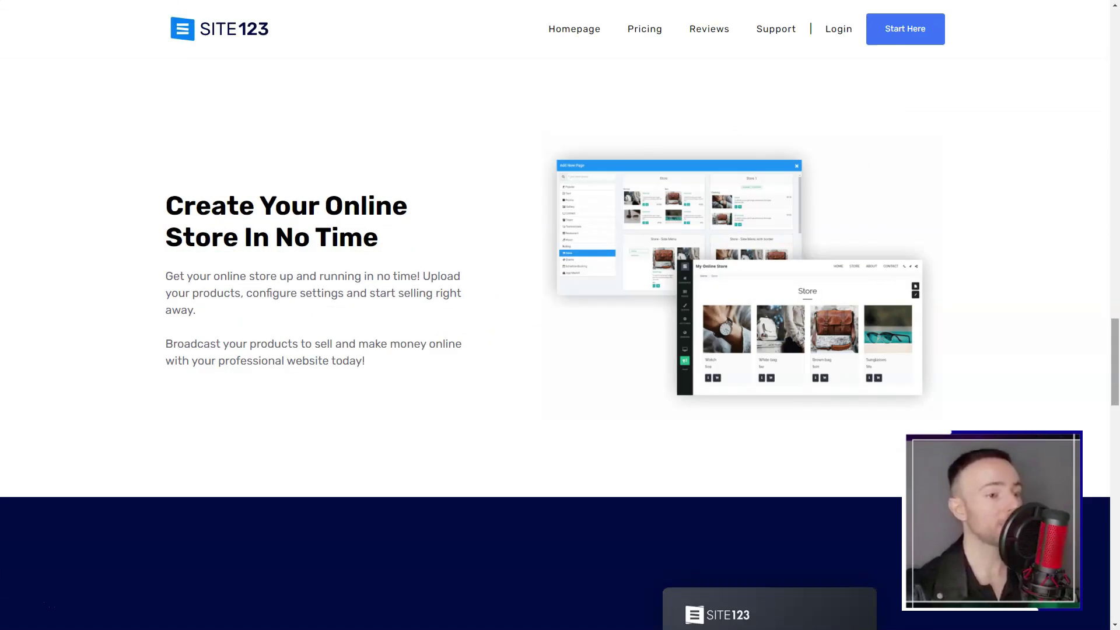
scroll(560, 315, "down", 5)
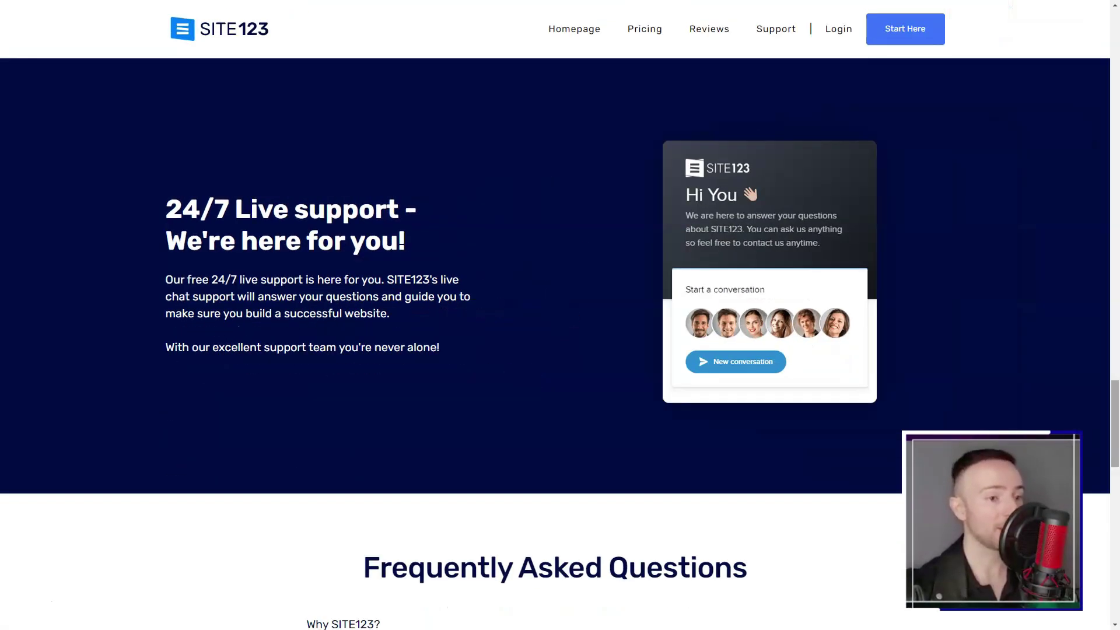
Step: Read the SITE123 homepage FAQ answers on SEO, custom domains, number of websites, design help and royalty-free images, plus the clients section
scroll(560, 315, "down", 6)
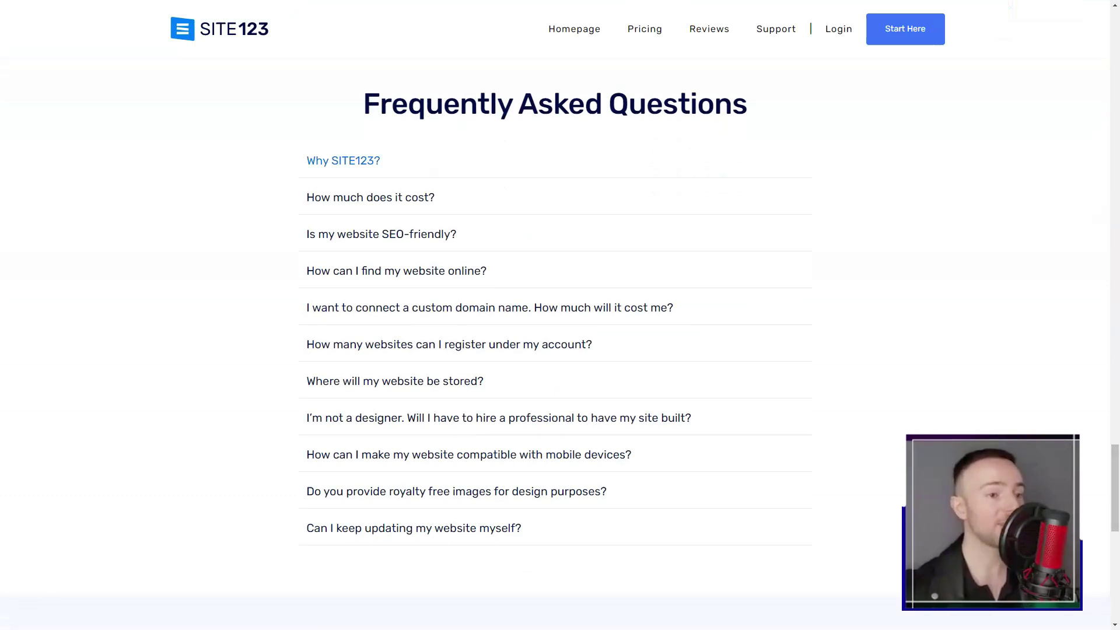
left_click(343, 161)
left_click(371, 263)
left_click(381, 301)
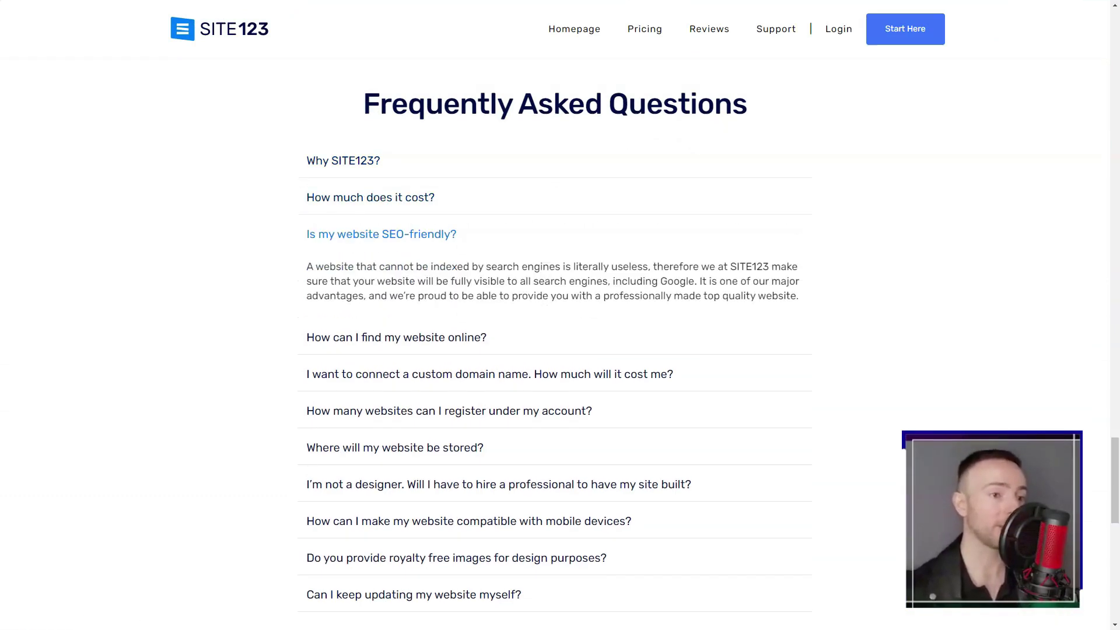
left_click(387, 337)
left_click(391, 359)
left_click(395, 426)
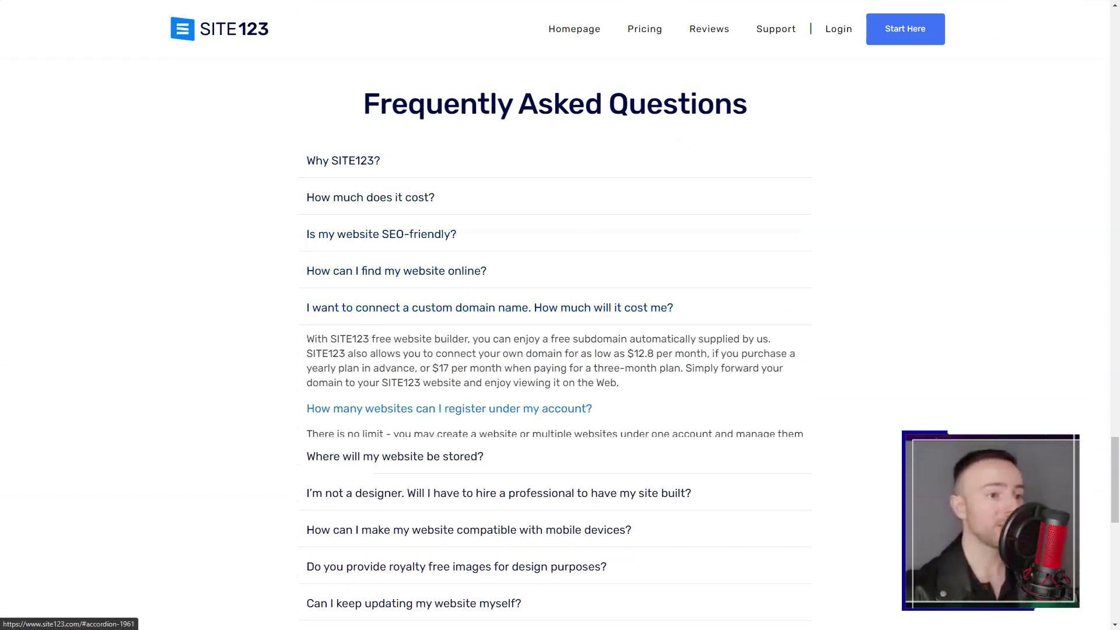
left_click(395, 432)
scroll(397, 409, "down", 2)
left_click(397, 402)
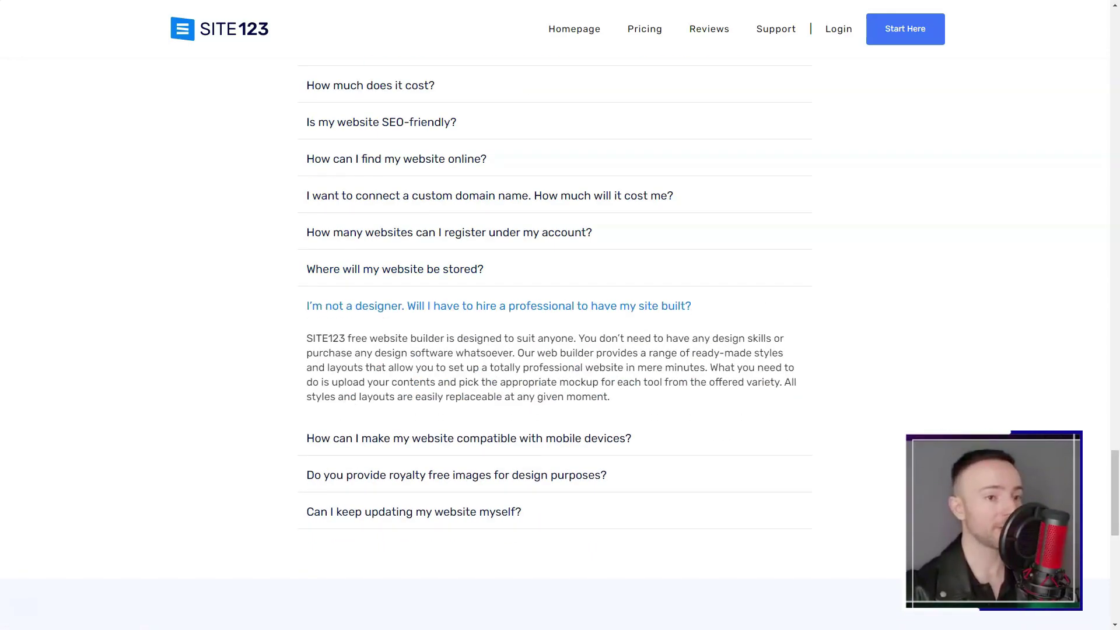
left_click(469, 438)
left_click(457, 445)
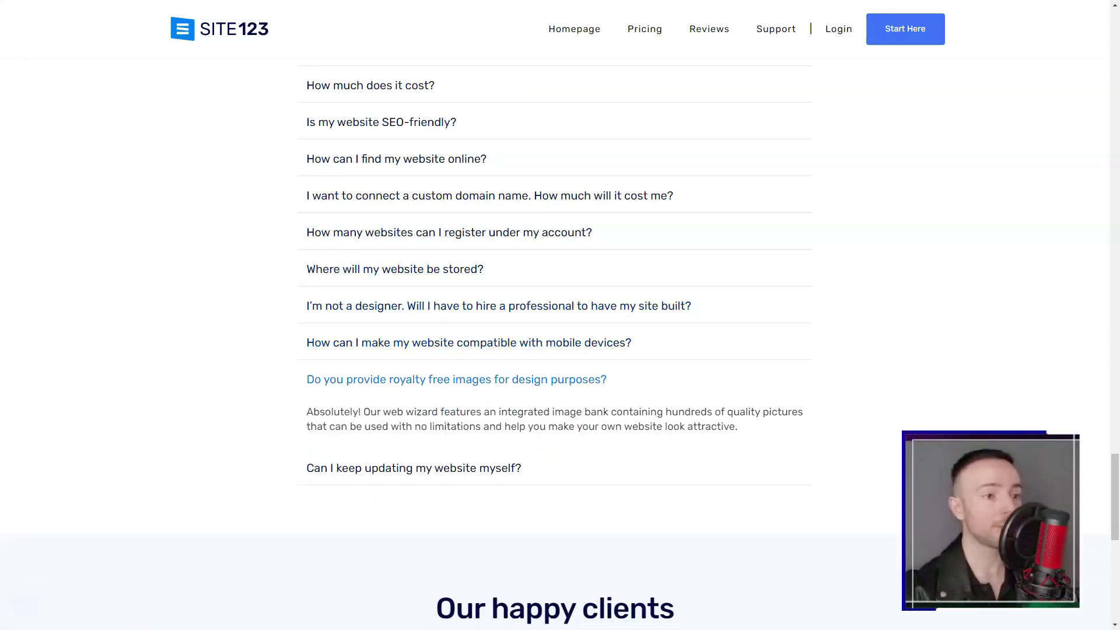
scroll(554, 350, "down", 6)
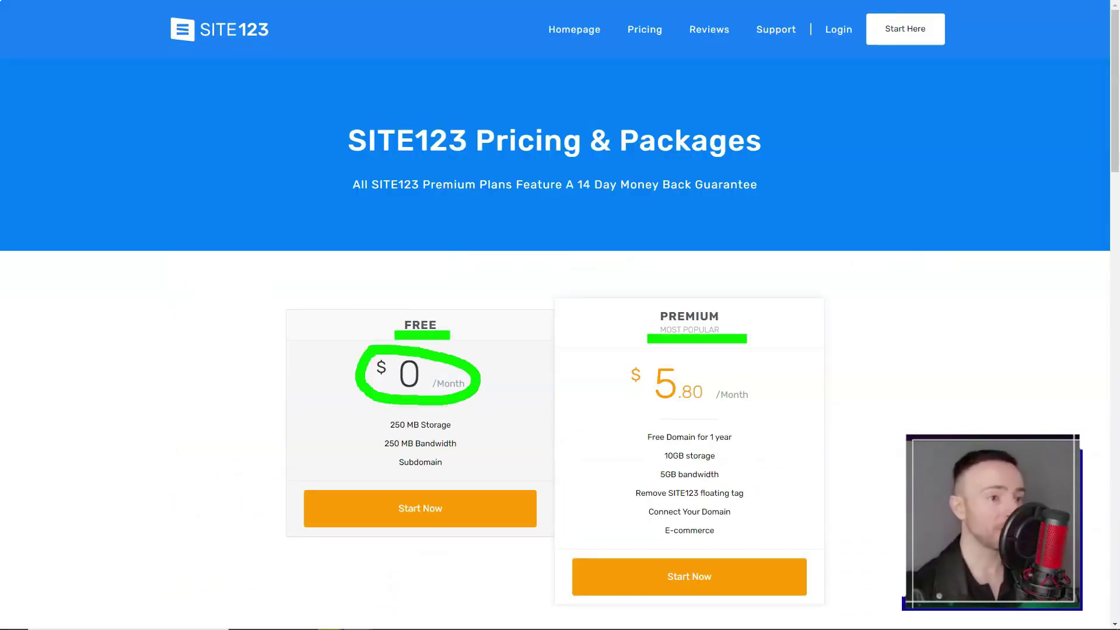
Step: Review SITE123's Free and Premium plans and expand the pricing FAQ answers on discounts, package plans, hosting and website downloads
scroll(408, 292, "down", 10)
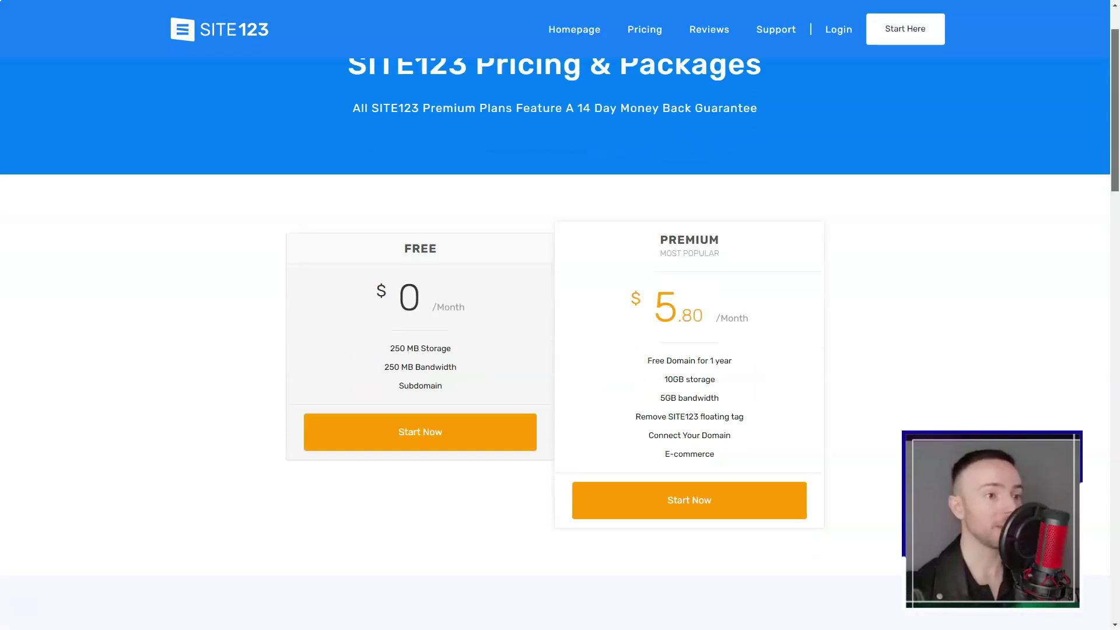
left_click(397, 219)
left_click(397, 322)
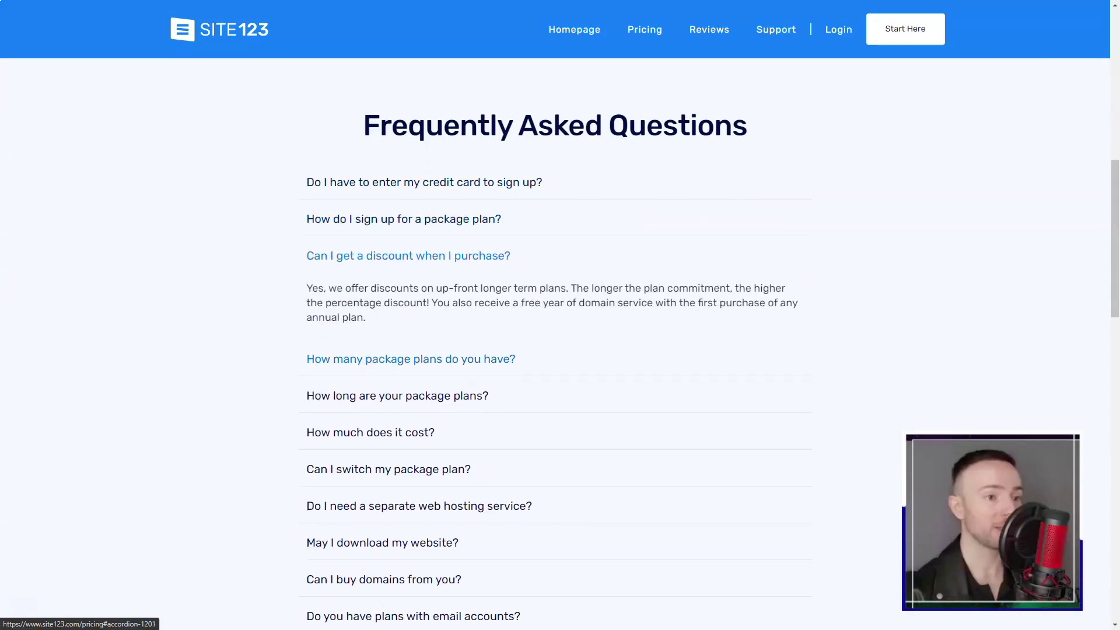
left_click(397, 358)
left_click(397, 380)
left_click(397, 402)
left_click(396, 469)
left_click(383, 528)
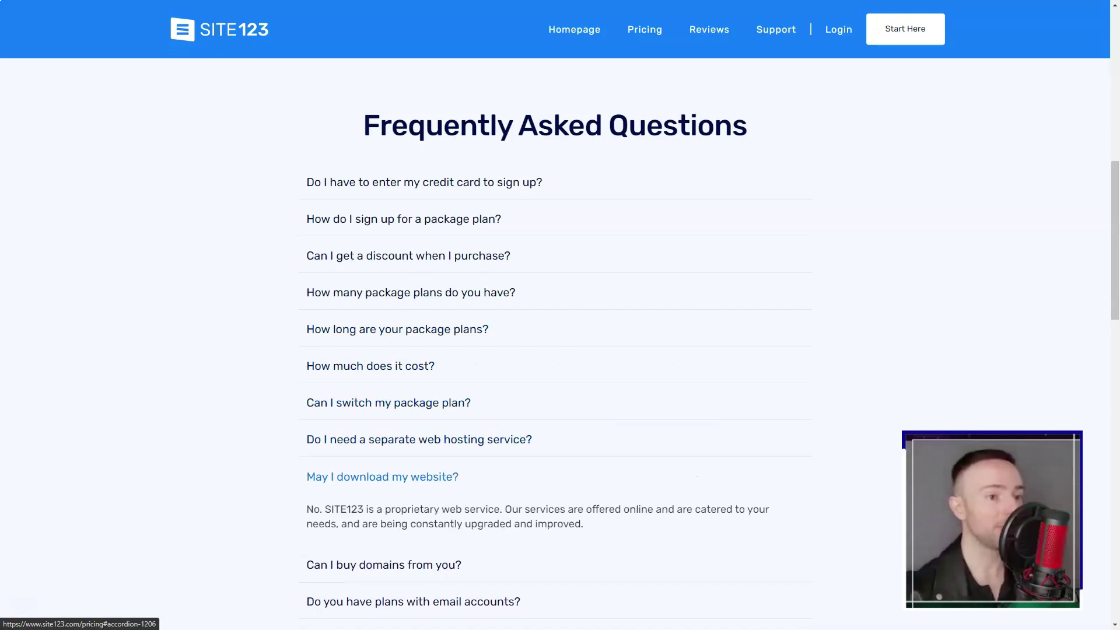
scroll(385, 513, "down", 4)
left_click(385, 363)
left_click(385, 400)
scroll(385, 400, "down", 7)
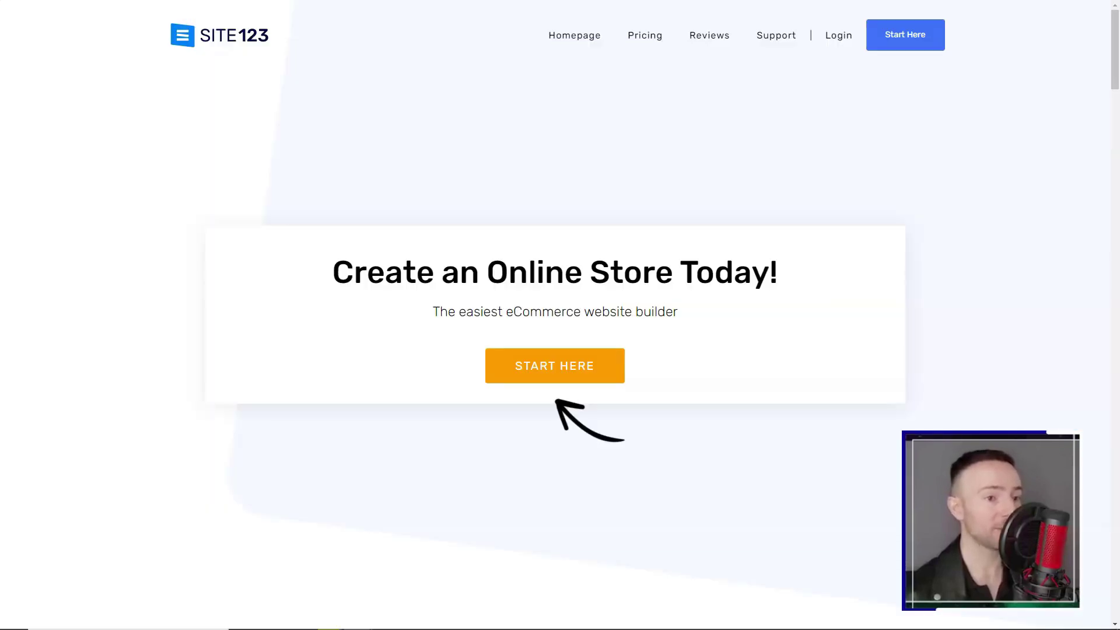
Step: Review SITE123's online store page, covering the eCommerce templates, store features, product management and selling from any device
scroll(560, 350, "down", 10)
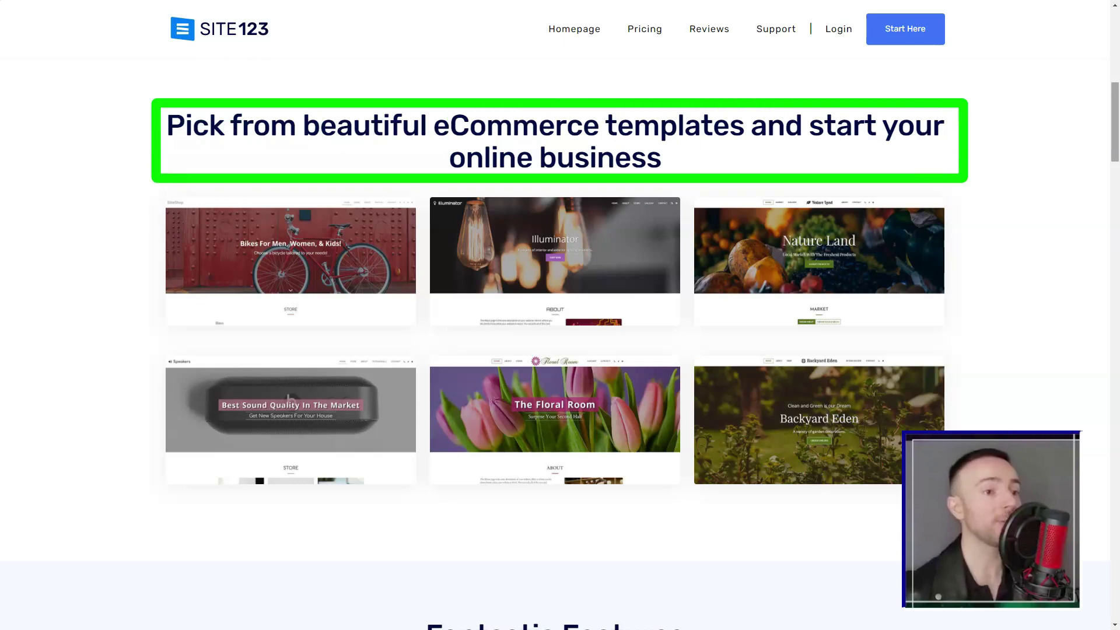
scroll(560, 350, "down", 4)
scroll(560, 350, "down", 4)
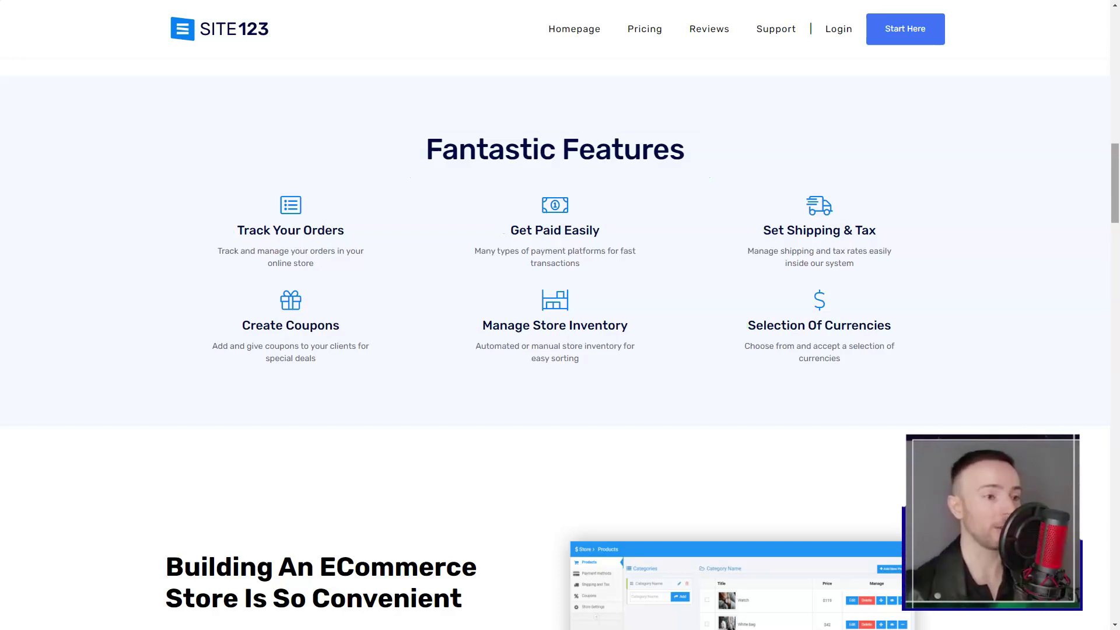
scroll(560, 350, "down", 6)
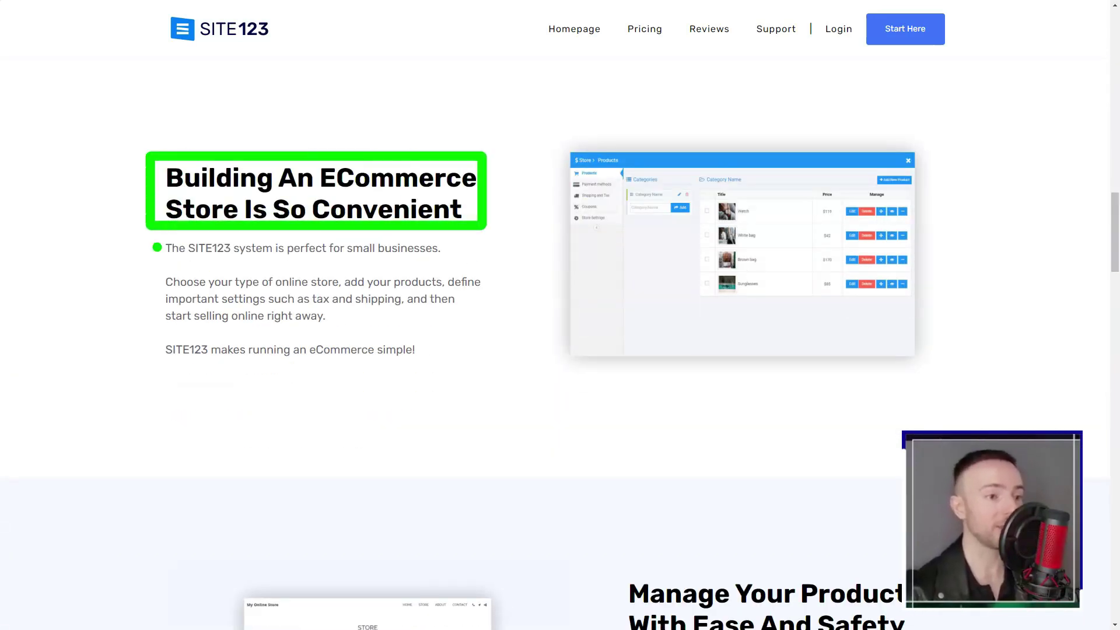
scroll(560, 350, "down", 9)
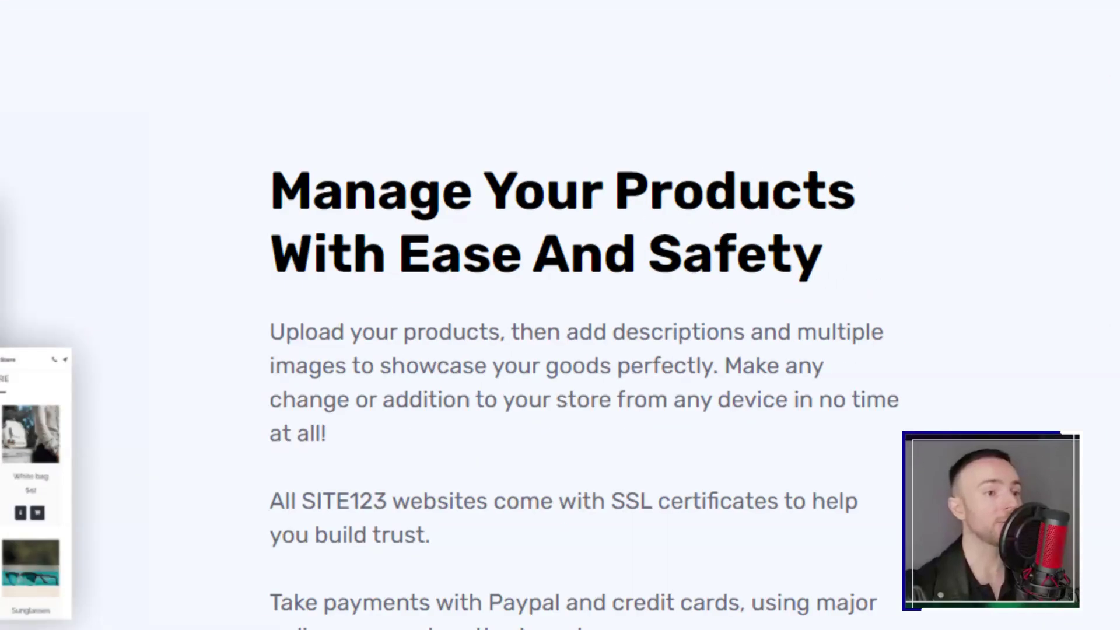
scroll(560, 350, "down", 2)
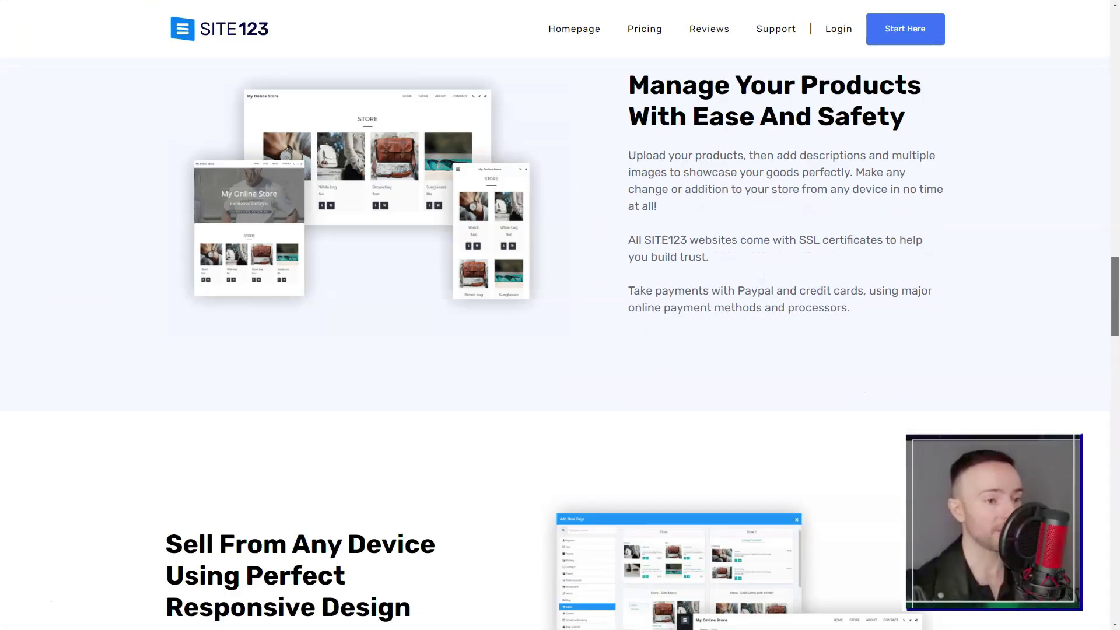
scroll(560, 350, "down", 6)
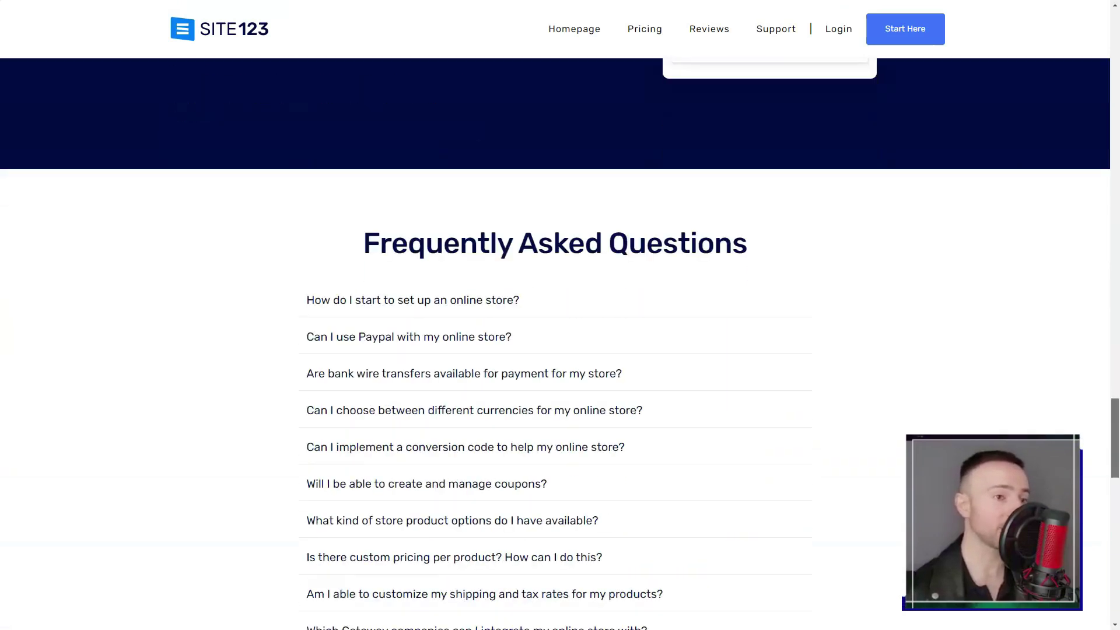
Step: Read the online store FAQ answers from store setup and payments through coupons, product options, shipping, gateways, digital products and the inventory system
left_click(413, 120)
left_click(408, 224)
left_click(408, 245)
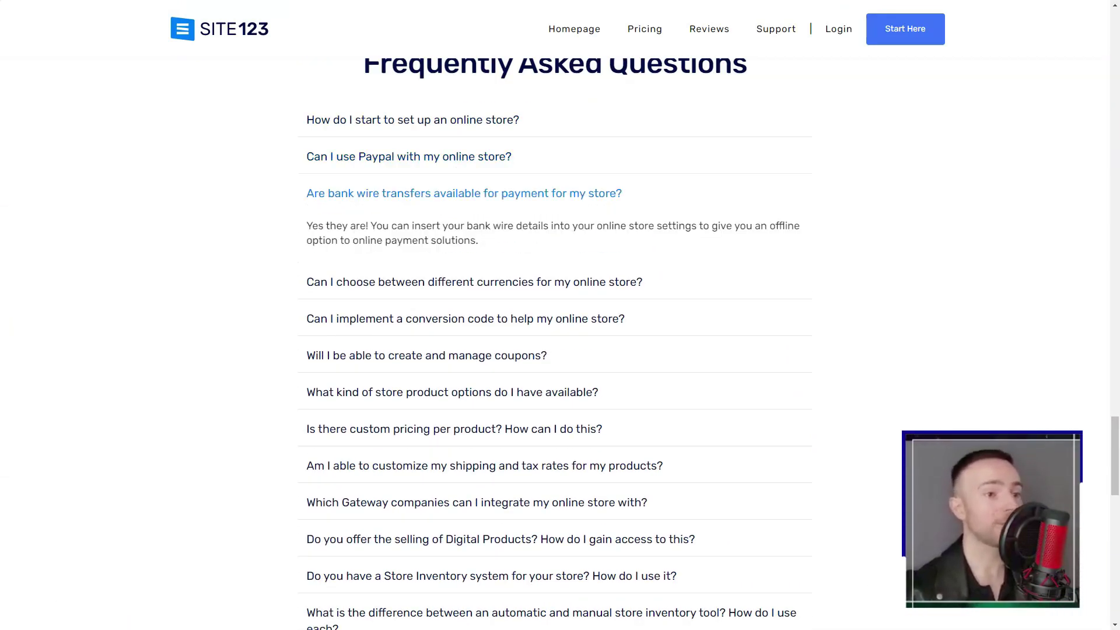
left_click(409, 282)
left_click(409, 304)
left_click(426, 356)
left_click(452, 390)
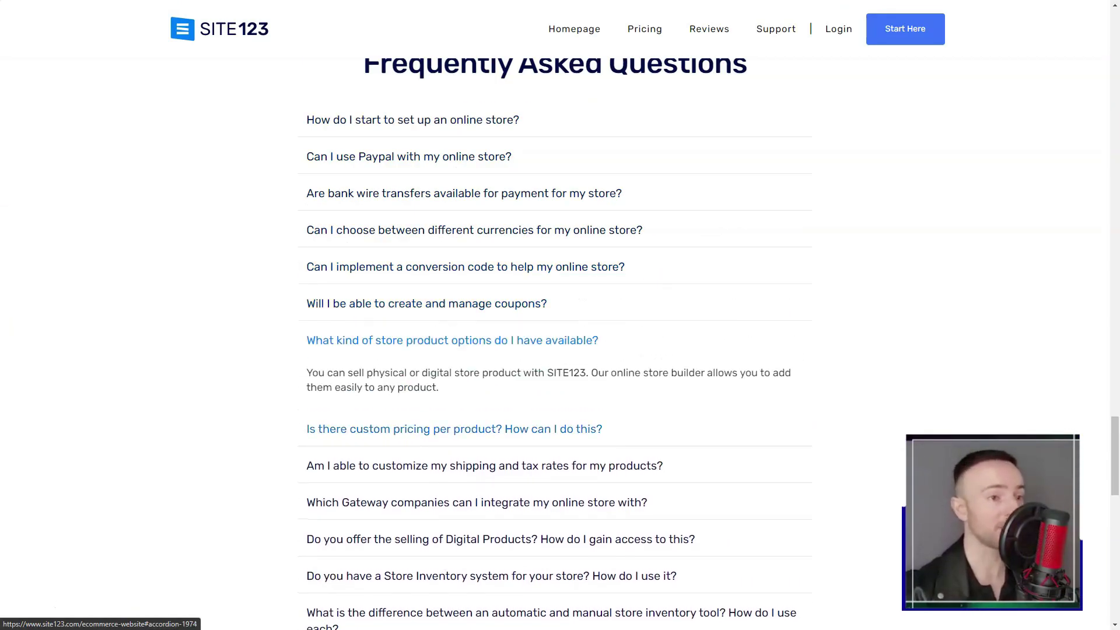
left_click(454, 435)
left_click(484, 480)
left_click(485, 504)
left_click(487, 551)
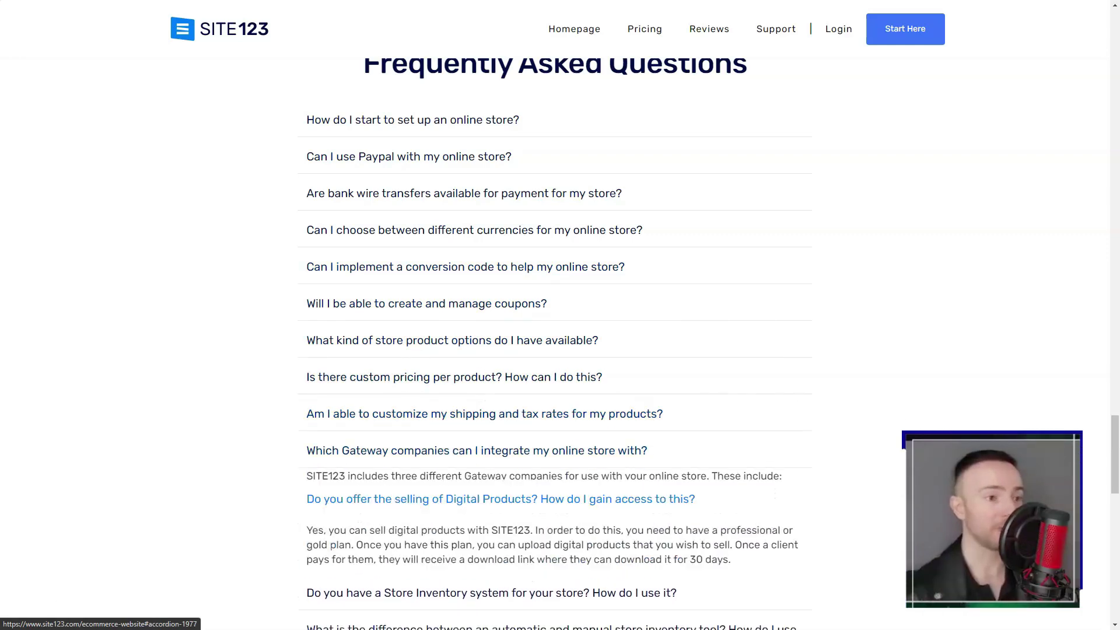
left_click(490, 590)
Step: Read the remaining store FAQ answers on inventory tools, required plans, transaction fees, payment options, coupon types, product images and feature-based pricing
scroll(490, 587, "down", 3)
scroll(490, 361, "down", 4)
left_click(455, 189)
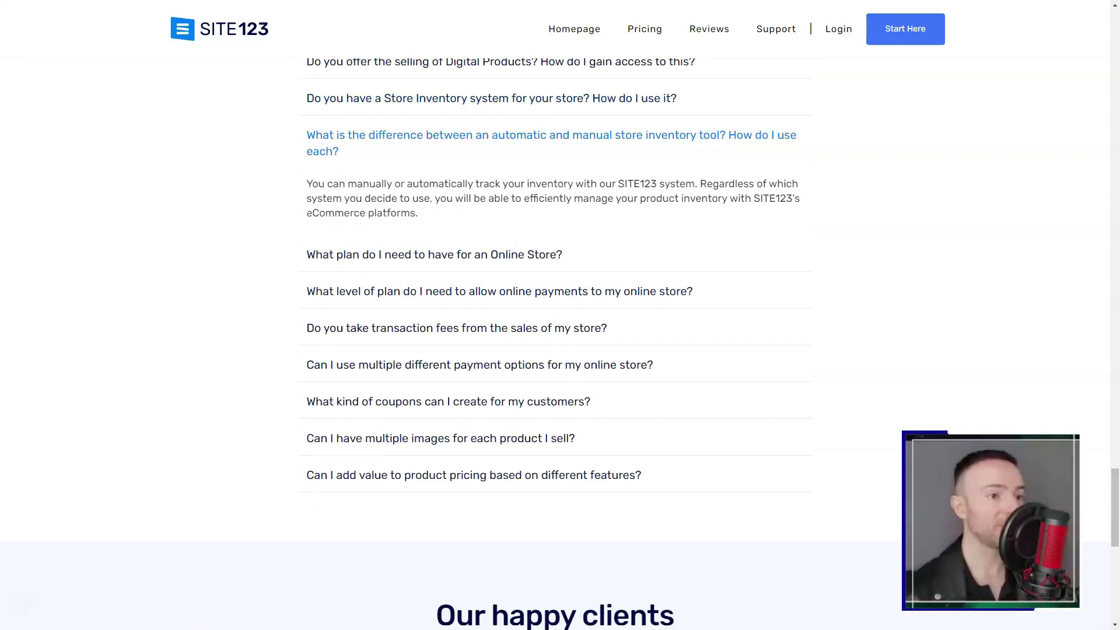
left_click(455, 253)
left_click(455, 304)
left_click(455, 329)
left_click(455, 351)
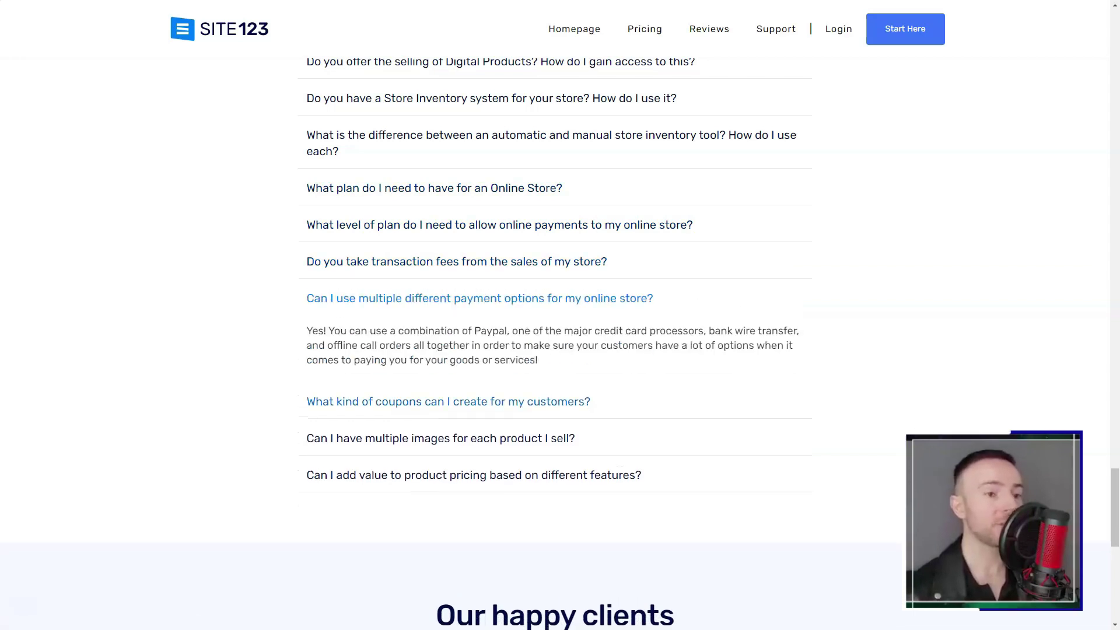
left_click(455, 401)
left_click(456, 453)
left_click(458, 470)
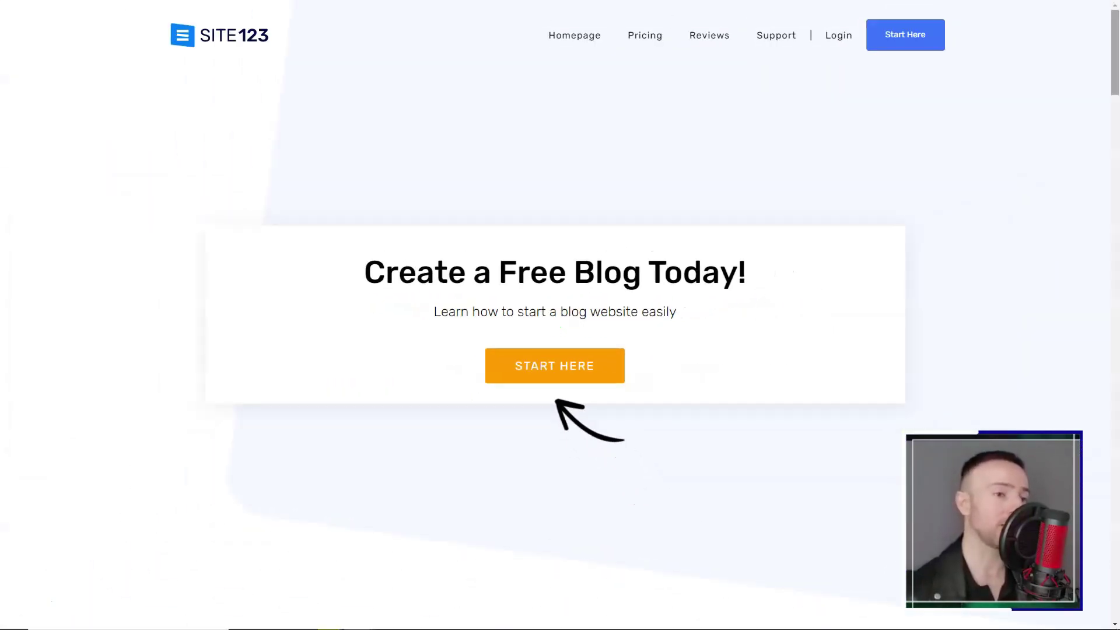
Step: Review SITE123's blog page, covering the blog templates, features, getting started, sharing ideas, community building and live support
scroll(560, 315, "down", 10)
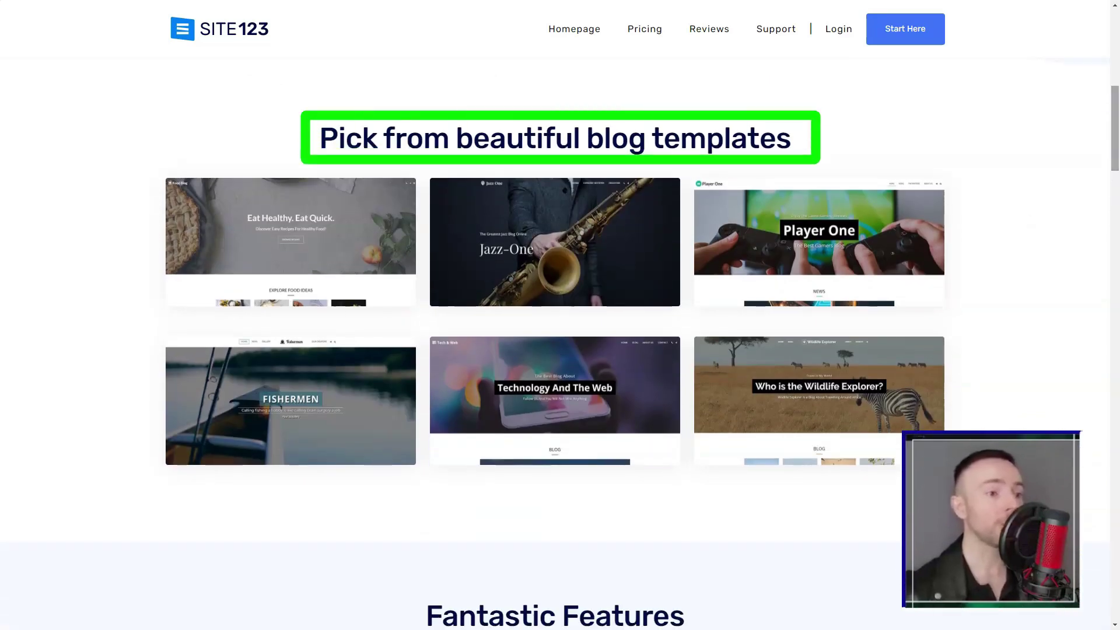
scroll(561, 315, "down", 8)
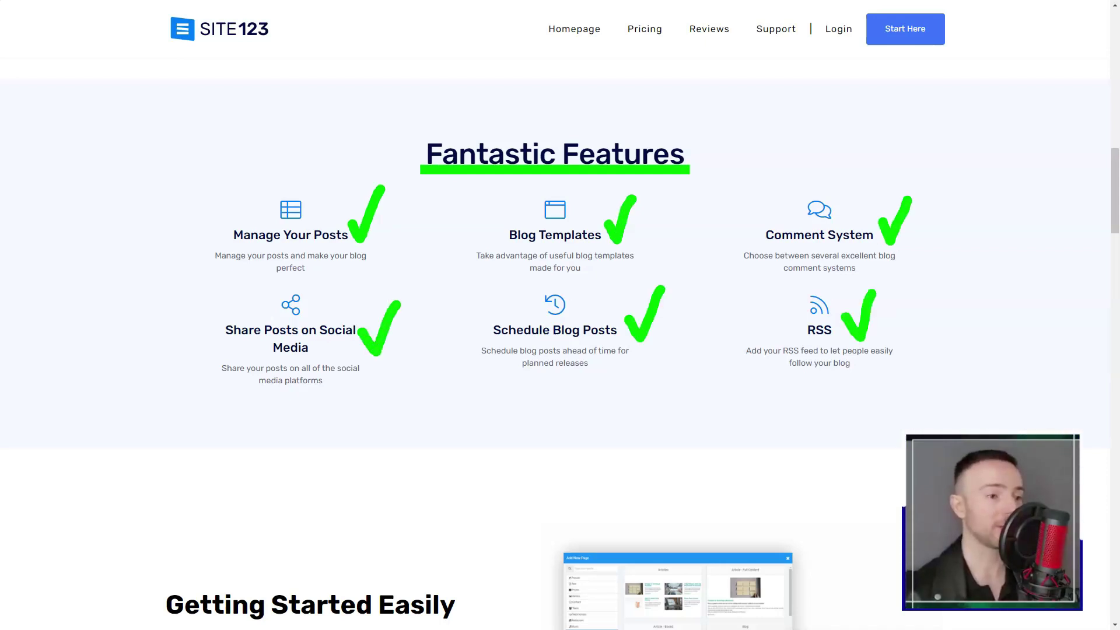
scroll(560, 315, "down", 7)
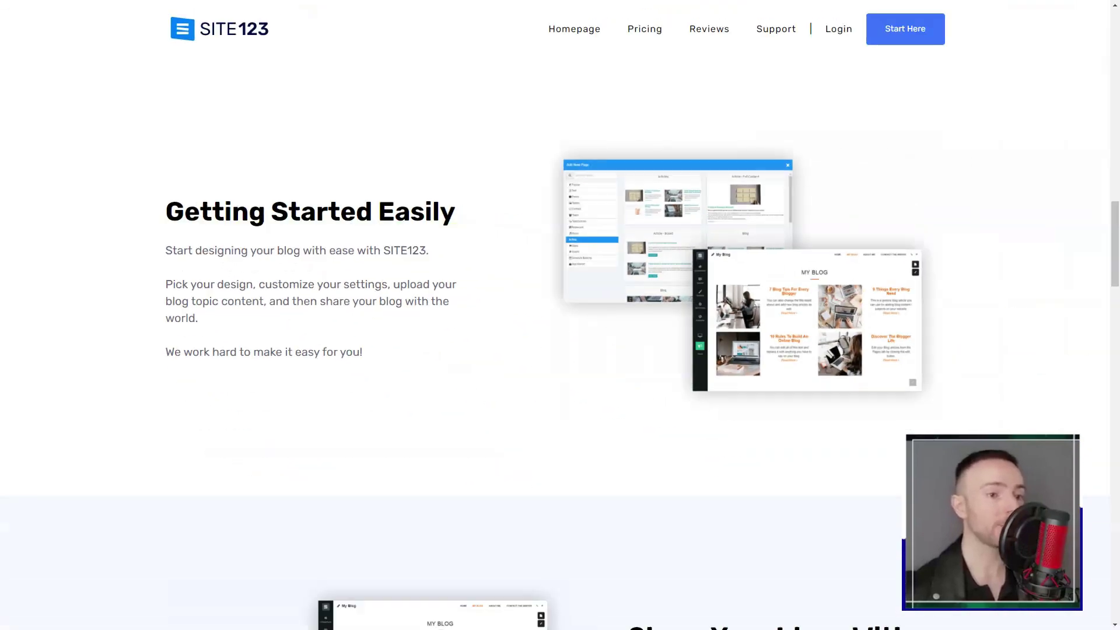
scroll(560, 315, "down", 8)
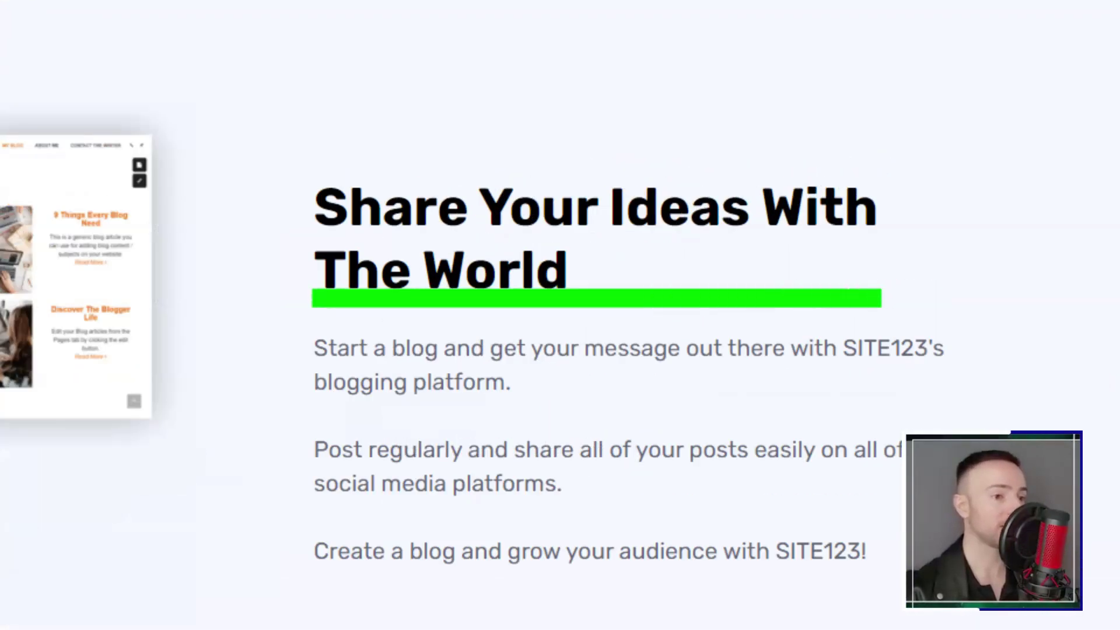
scroll(561, 315, "down", 10)
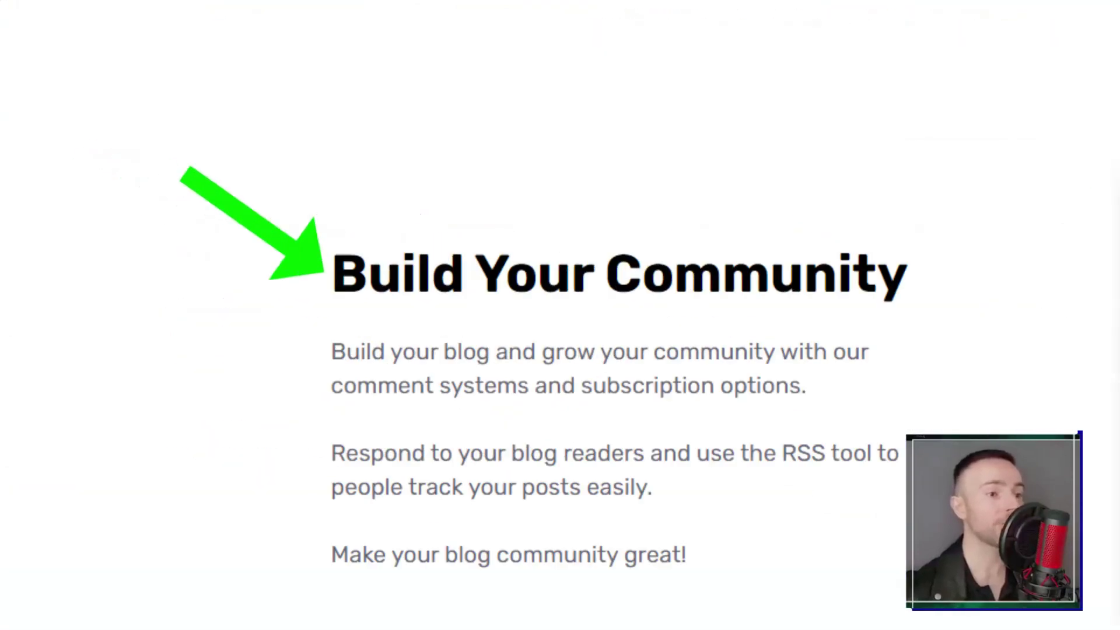
scroll(560, 315, "down", 6)
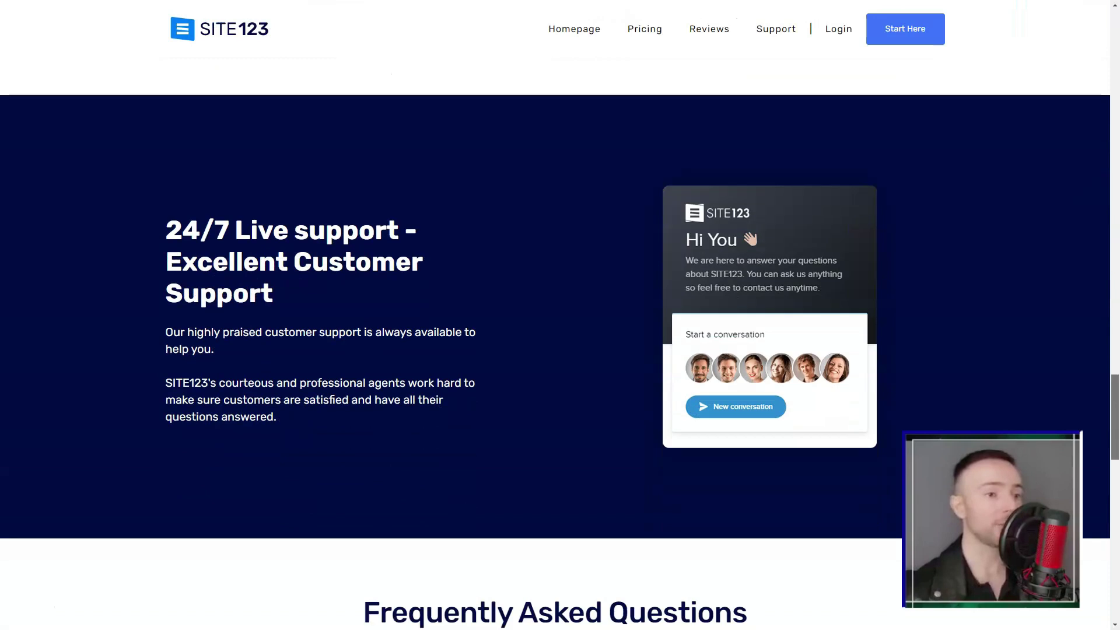
Step: Read the blog FAQ answers on starting for free, monetizing, connecting a domain, hosting, blog templates, the comment system and comment approval
scroll(561, 315, "down", 7)
left_click(385, 181)
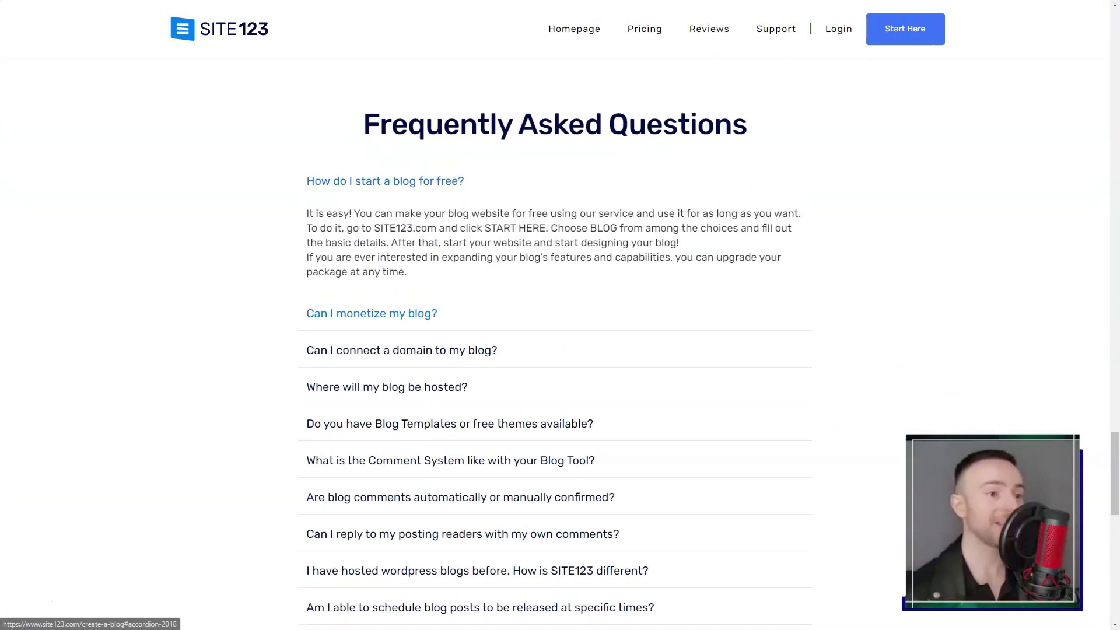
left_click(379, 311)
left_click(402, 306)
left_click(387, 440)
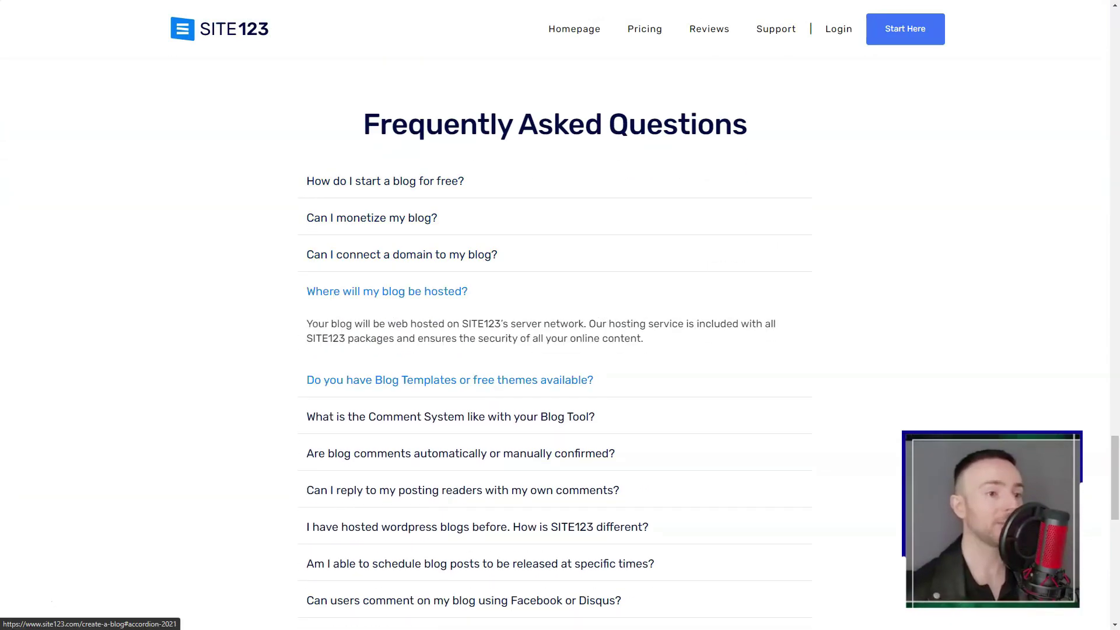
left_click(449, 377)
left_click(450, 431)
left_click(460, 443)
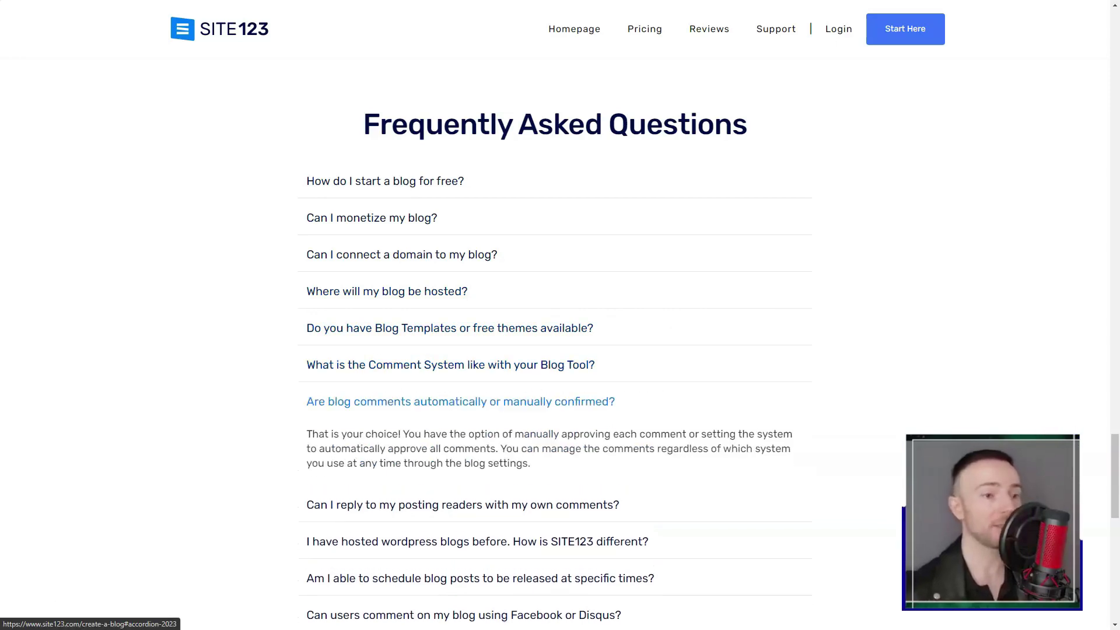
Step: Read the blog FAQ answers on replying to readers, differences from WordPress, scheduling posts, Facebook or Disqus comments and RSS sharing
left_click(463, 505)
left_click(477, 465)
scroll(560, 350, "down", 3)
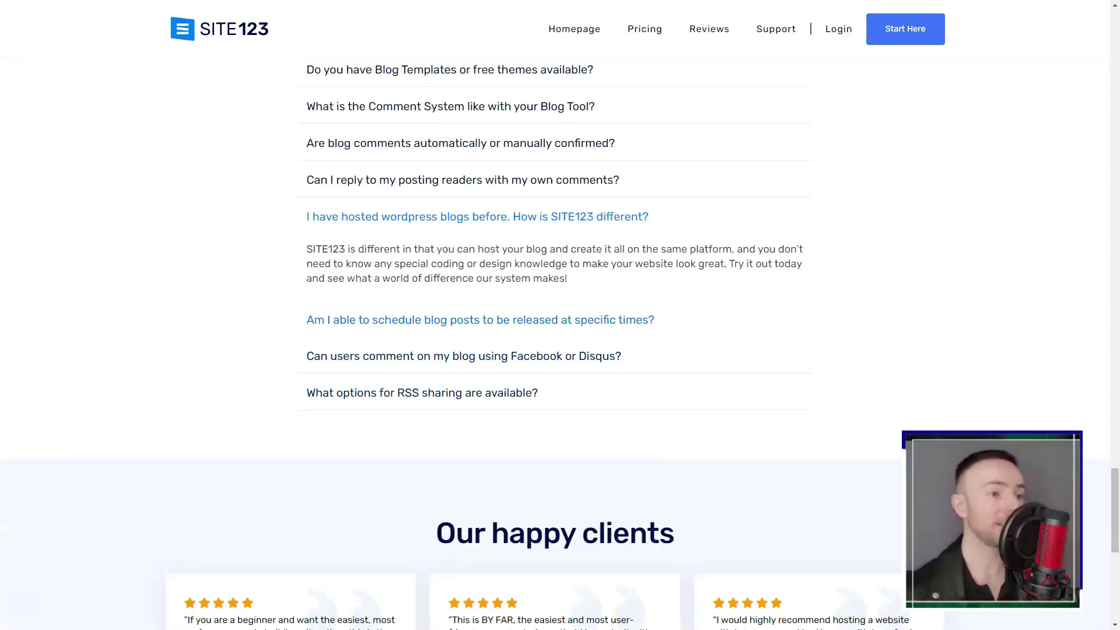
left_click(480, 263)
left_click(464, 356)
left_click(422, 393)
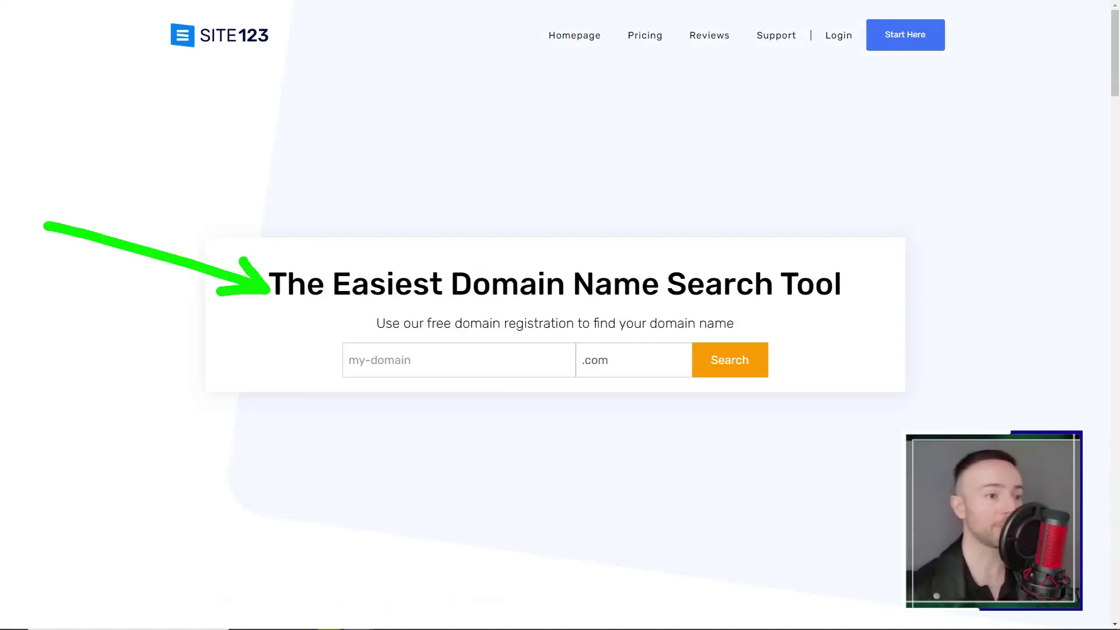
Step: Review SITE123's domain search page, covering its features, domain search, TLD selection, affiliated mailboxes and available domain extensions
scroll(560, 315, "down", 10)
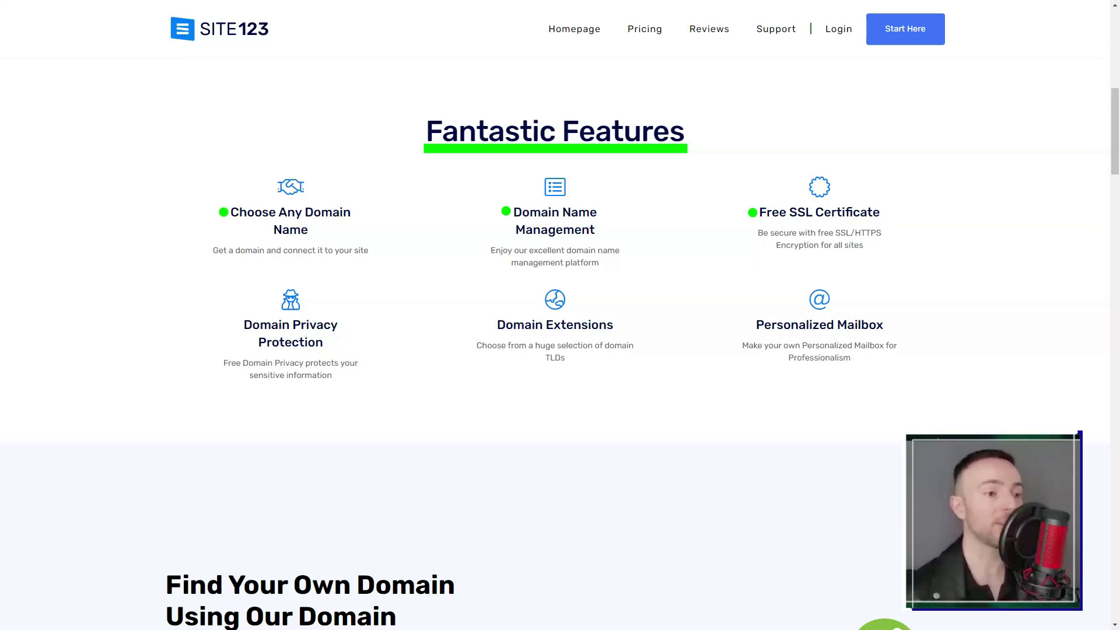
scroll(560, 315, "down", 7)
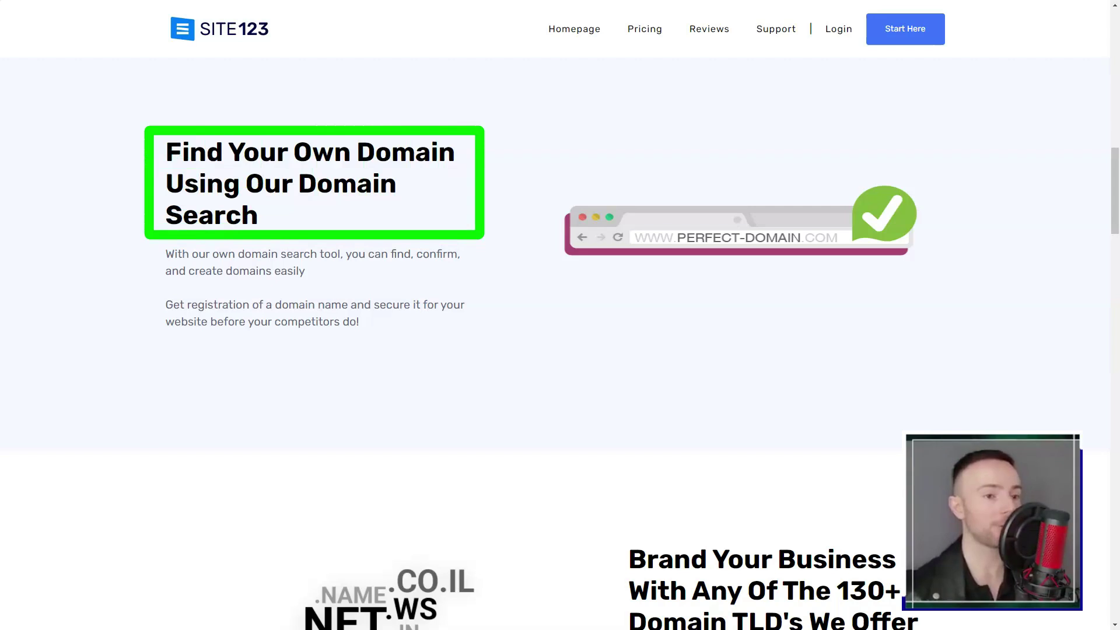
scroll(560, 315, "down", 7)
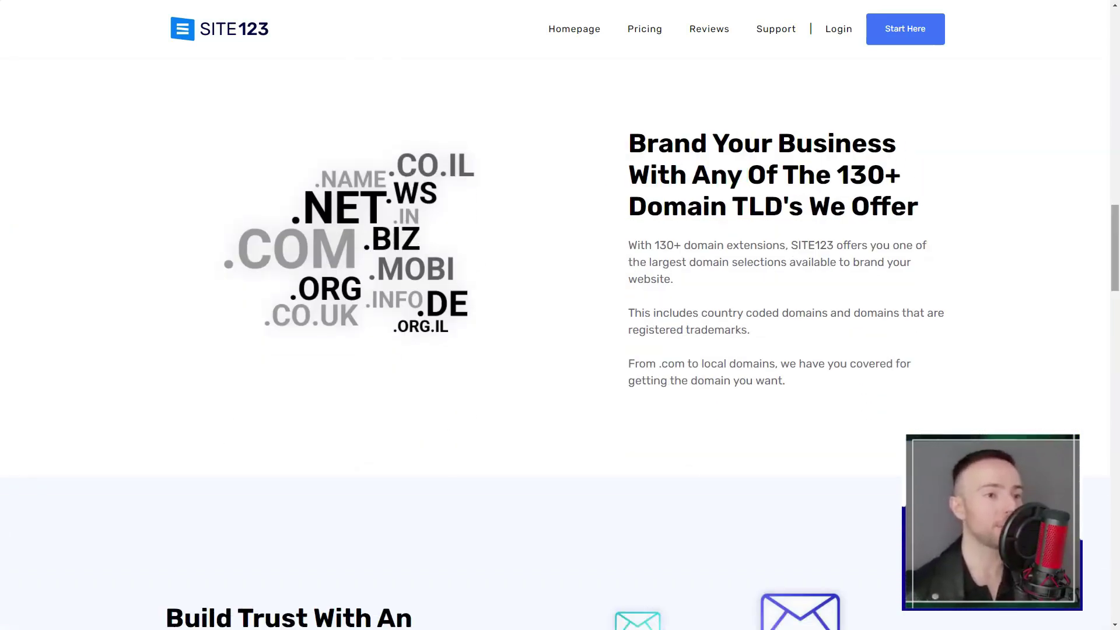
scroll(560, 315, "down", 7)
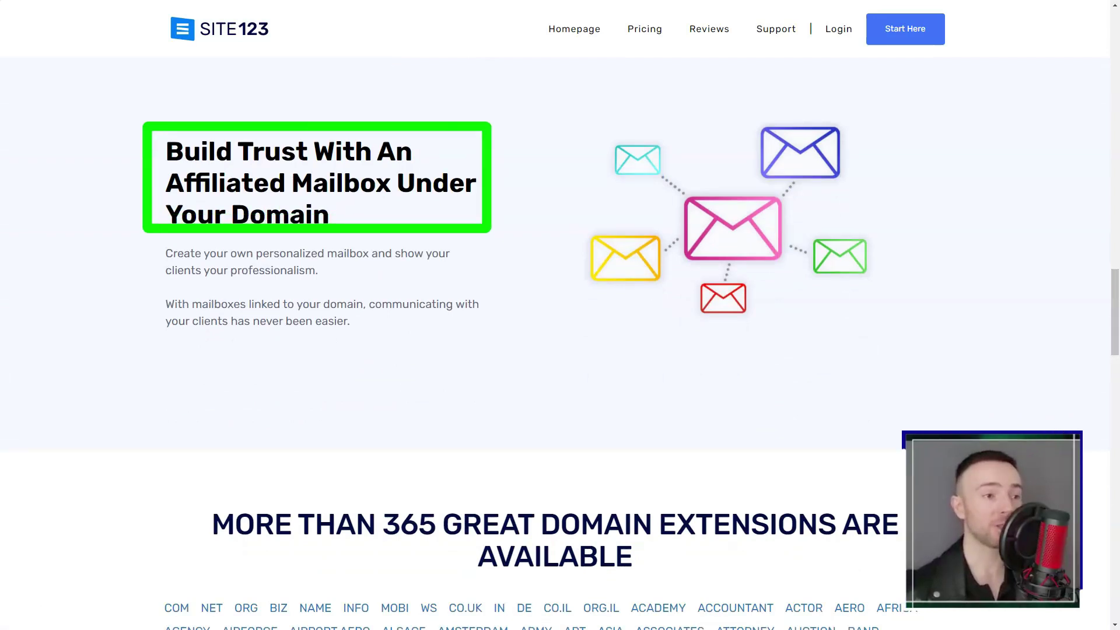
scroll(560, 315, "down", 6)
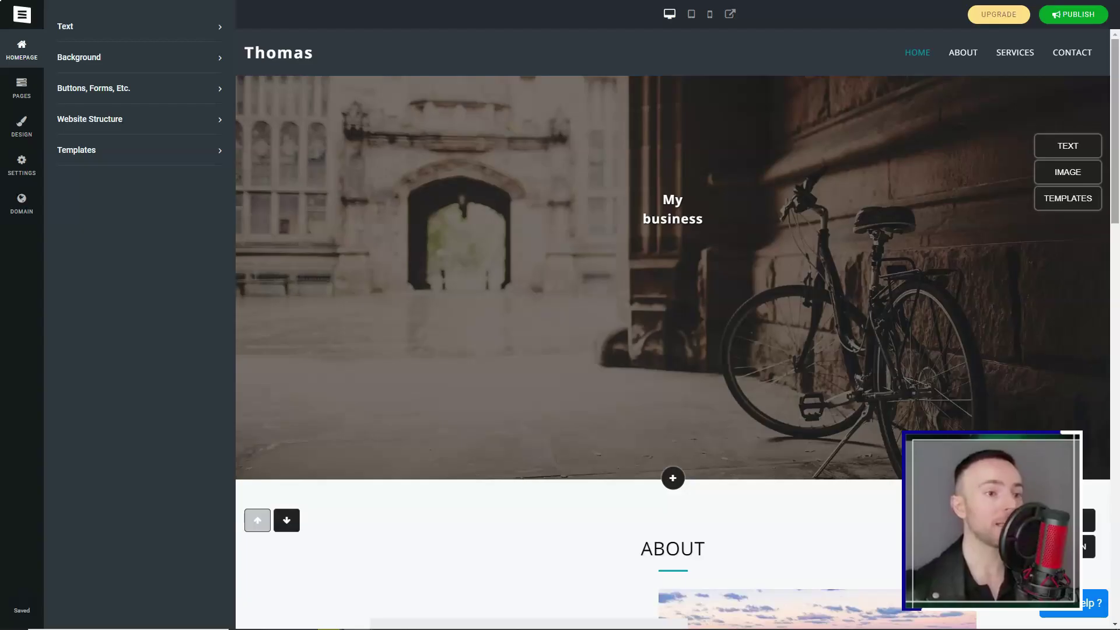
Step: Reorder the site's page sections in the SITE123 editor to Services, Contact and About, in that order
scroll(673, 344, "down", 5)
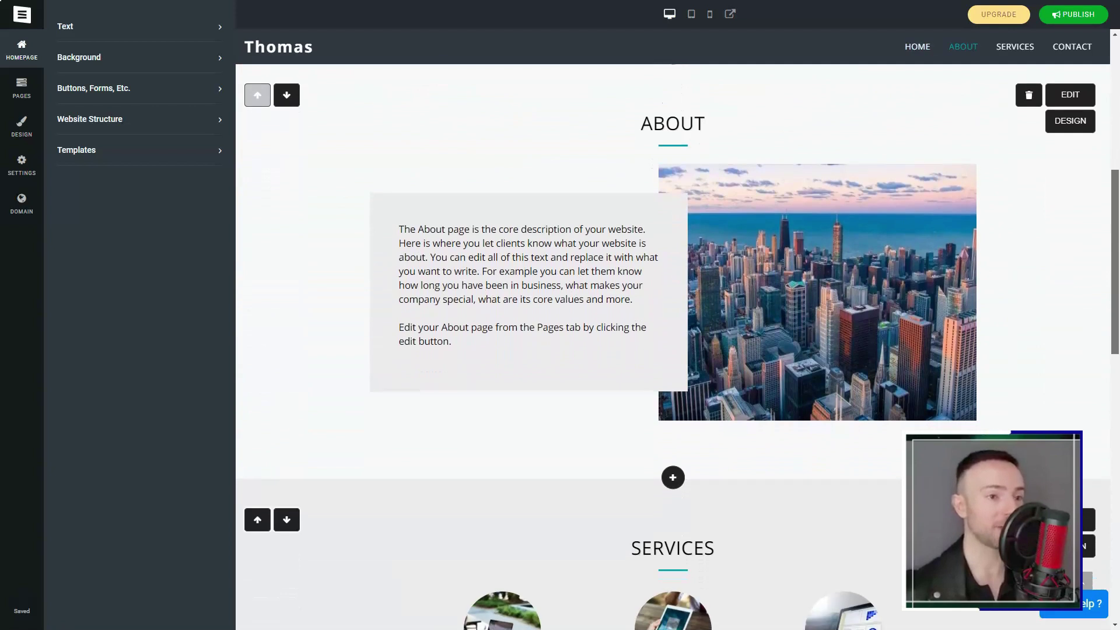
scroll(673, 345, "down", 7)
scroll(672, 344, "down", 7)
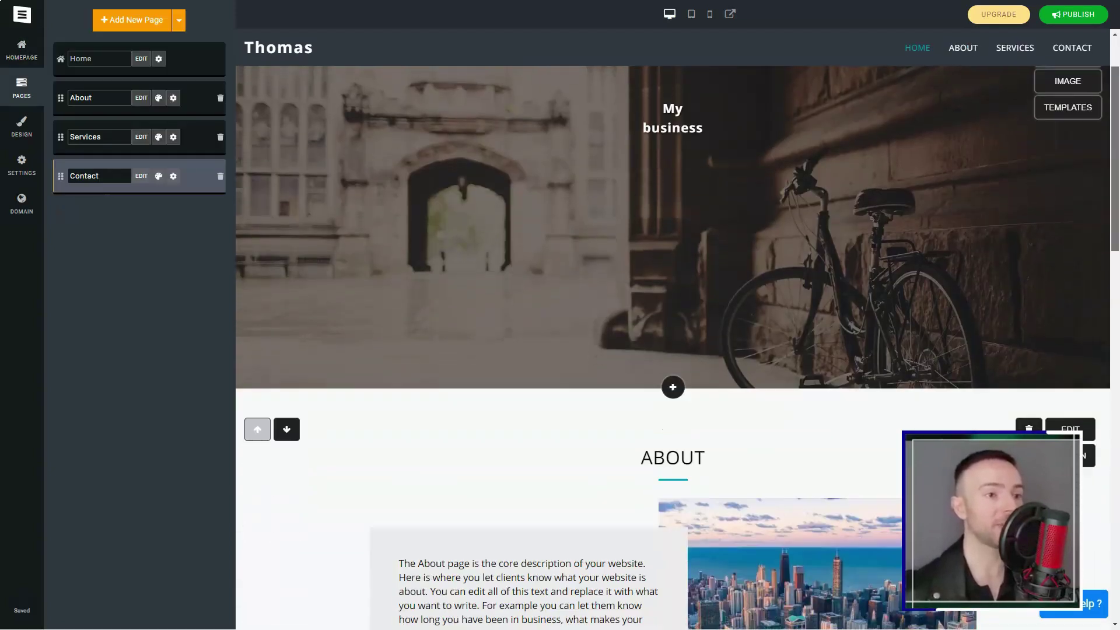
left_click(286, 103)
scroll(673, 344, "down", 6)
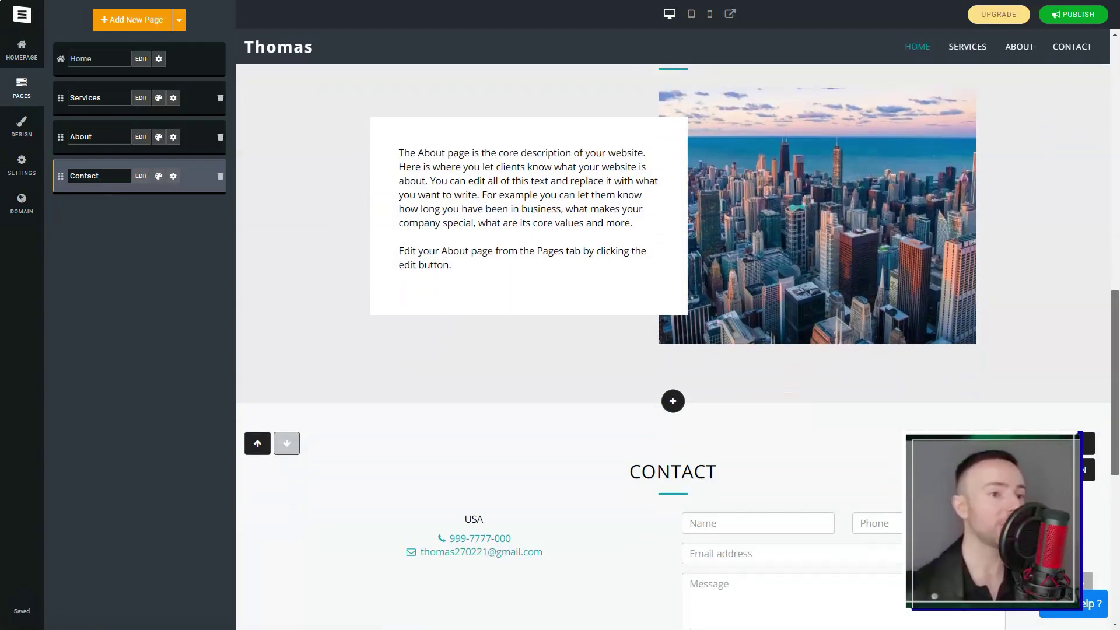
left_click(257, 177)
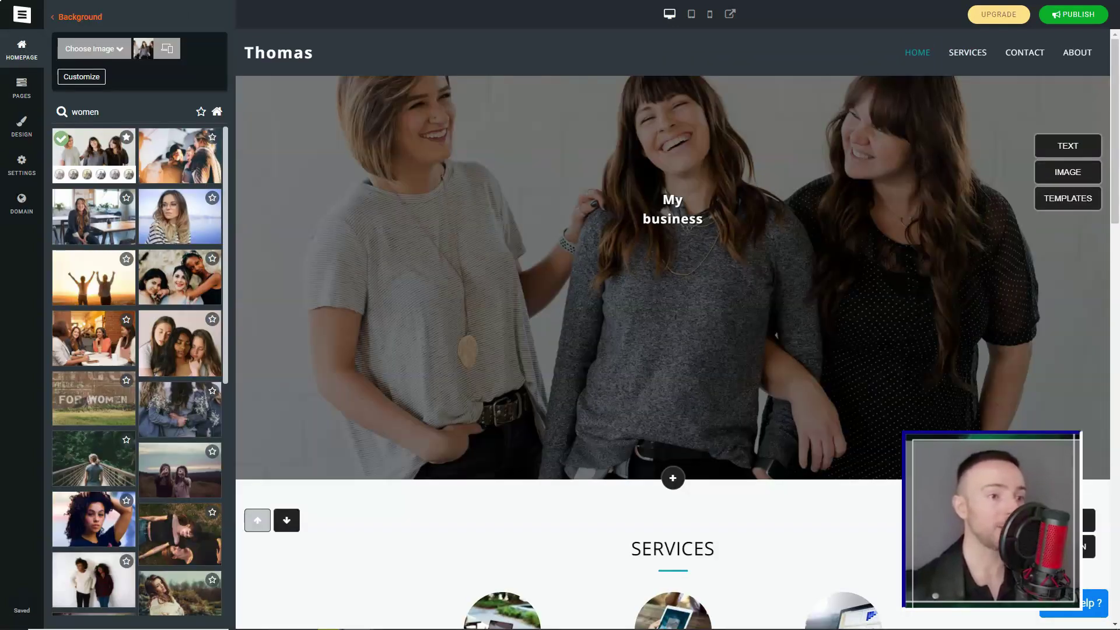
Step: Browse the "women" image search results for the homepage background
scroll(139, 371, "down", 4)
scroll(180, 169, "down", 5)
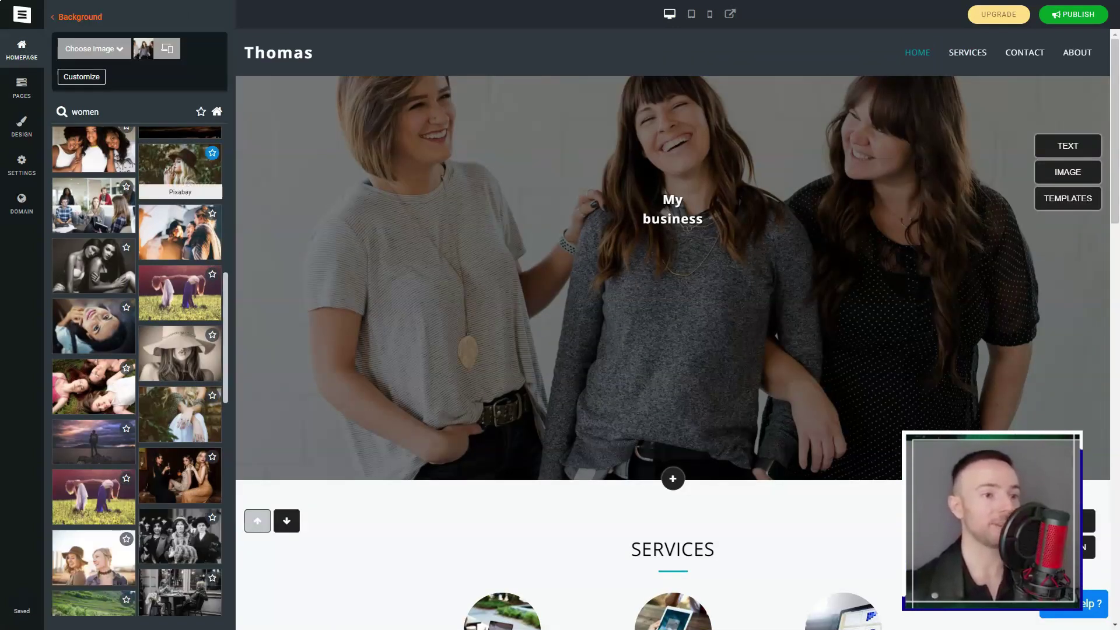
scroll(137, 371, "down", 10)
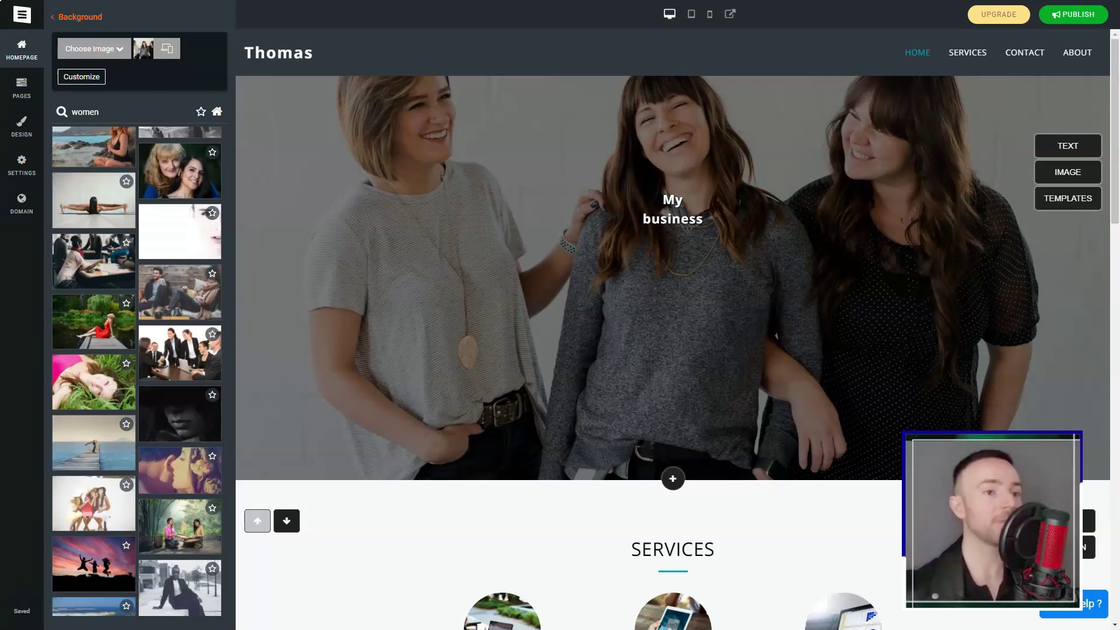
scroll(136, 371, "down", 8)
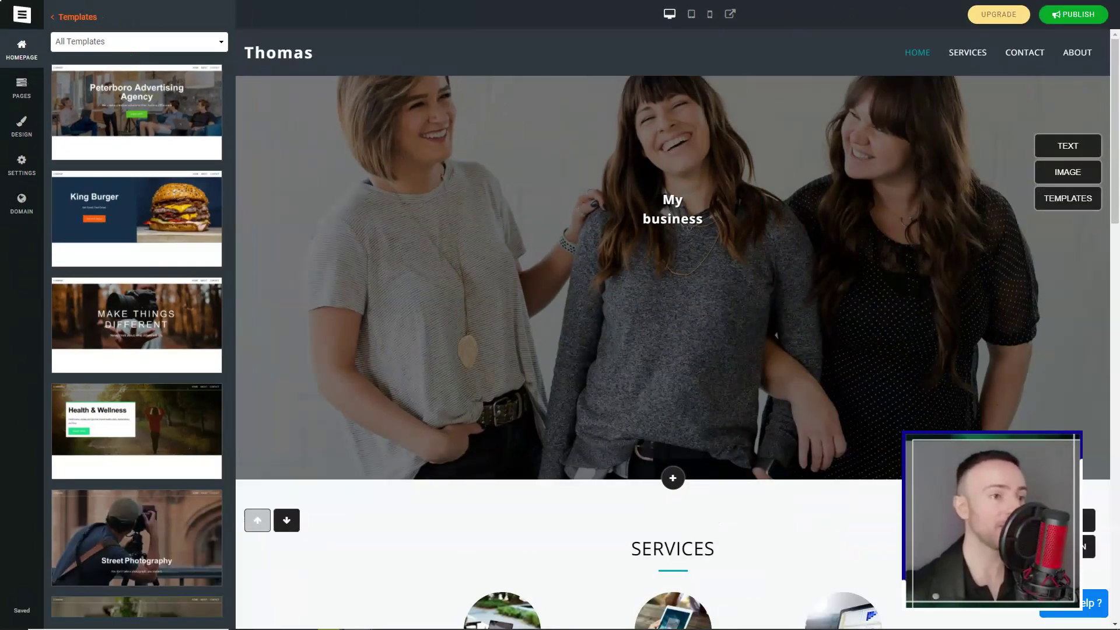
Step: Apply the Street Photography template to the homepage
scroll(243, 333, "down", 5)
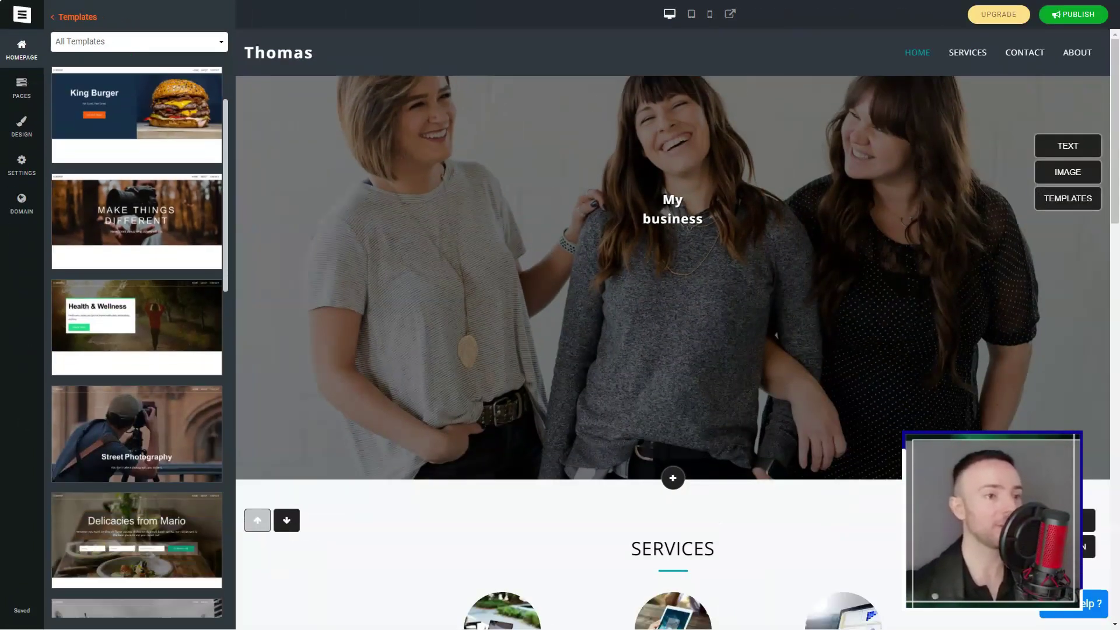
left_click(137, 293)
left_click(290, 330)
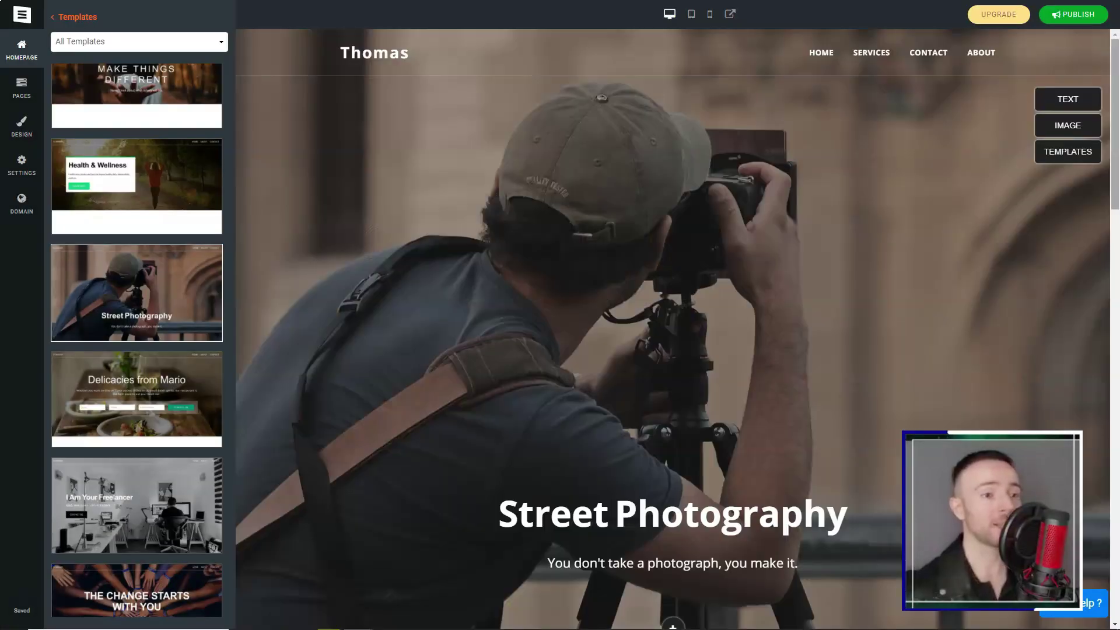
Step: Change the website's color scheme to the dark slate and teal palette, trying the red one first
scroll(672, 329, "down", 5)
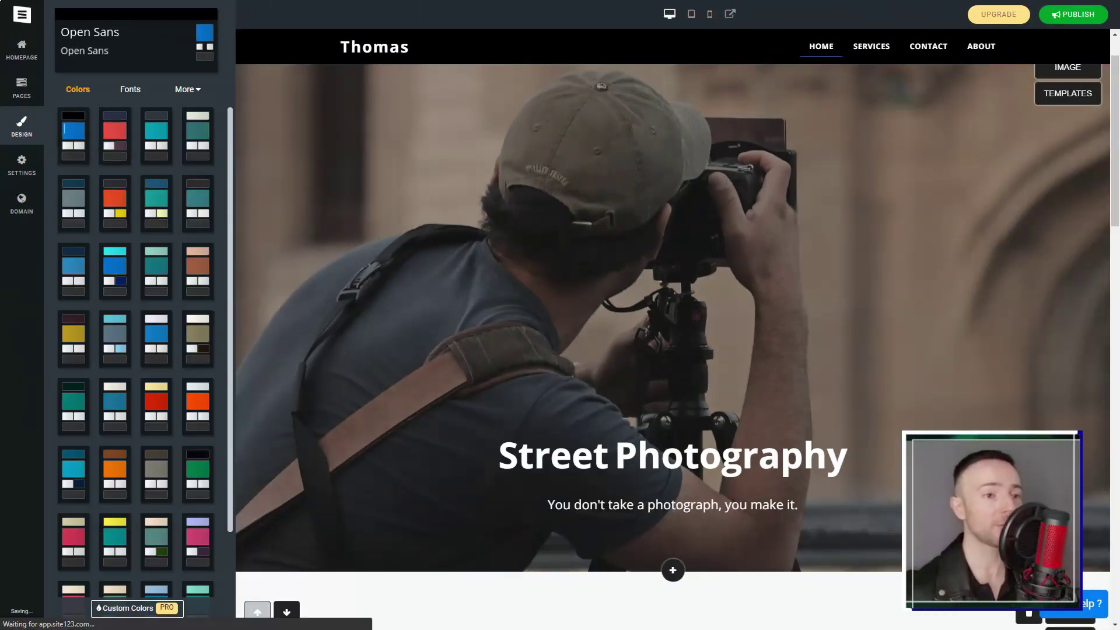
left_click(115, 134)
left_click(156, 134)
Step: Preview the website in the tablet and mobile layouts, checking its sections in each
left_click(691, 14)
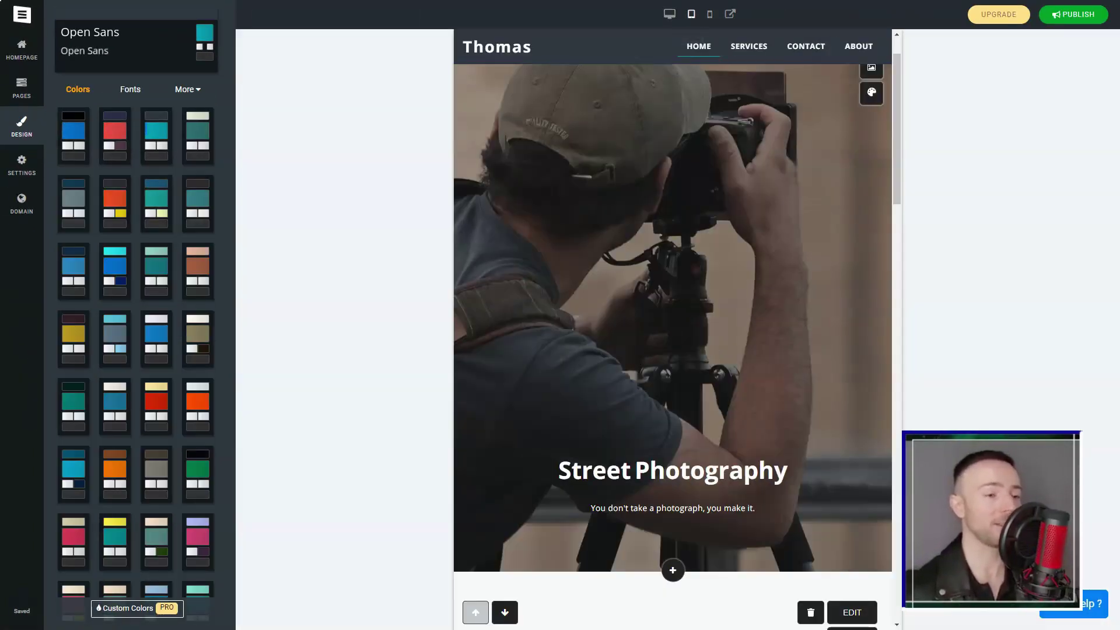
scroll(673, 329, "down", 10)
left_click(710, 14)
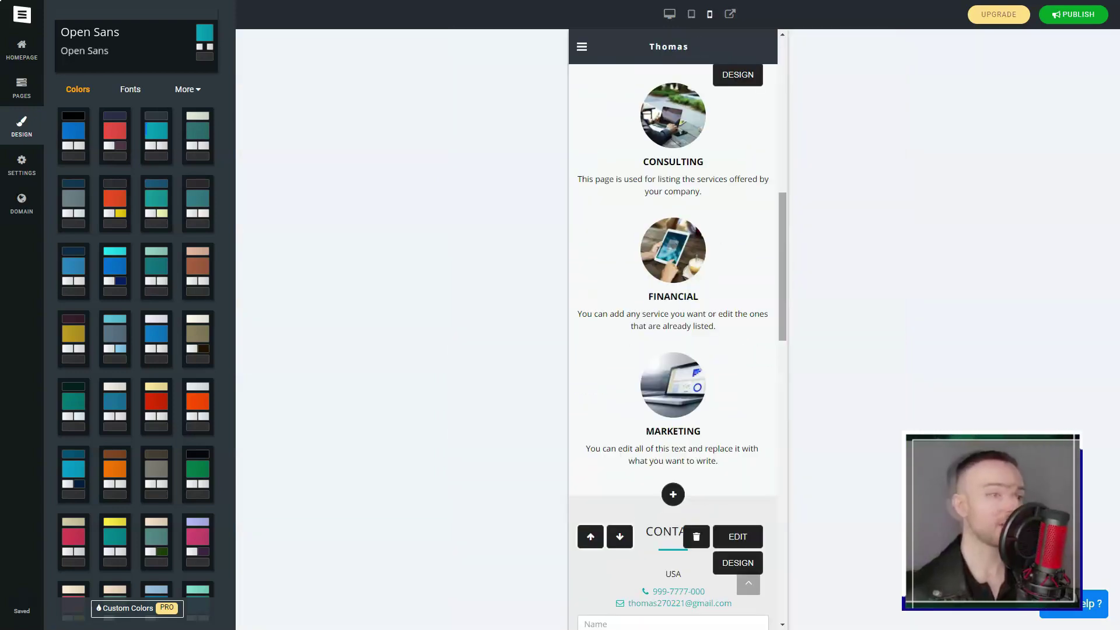
scroll(673, 315, "up", 10)
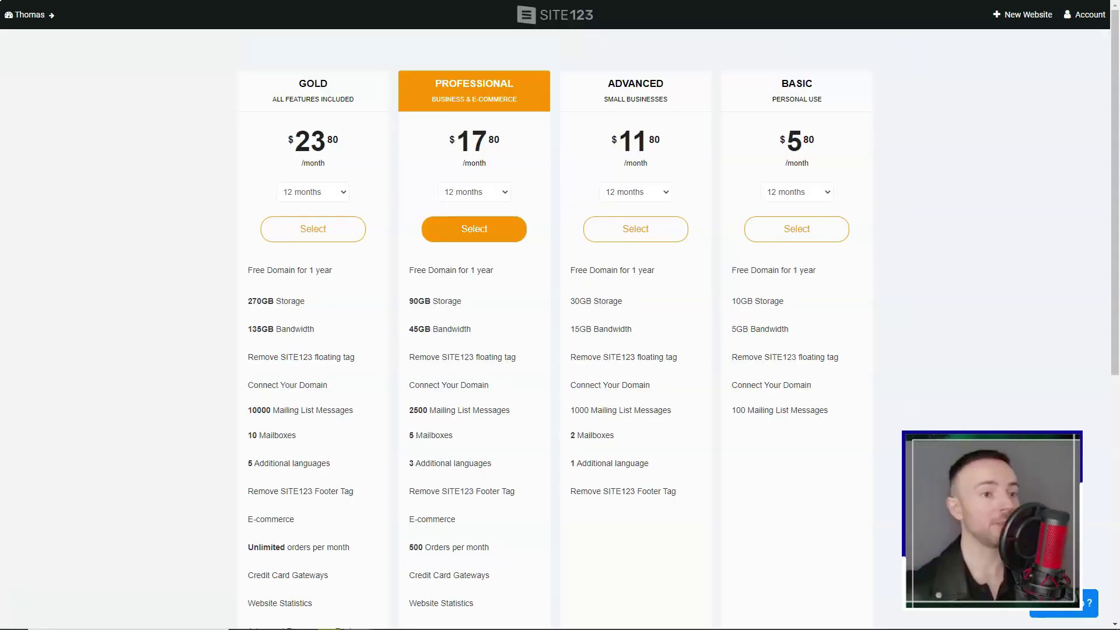